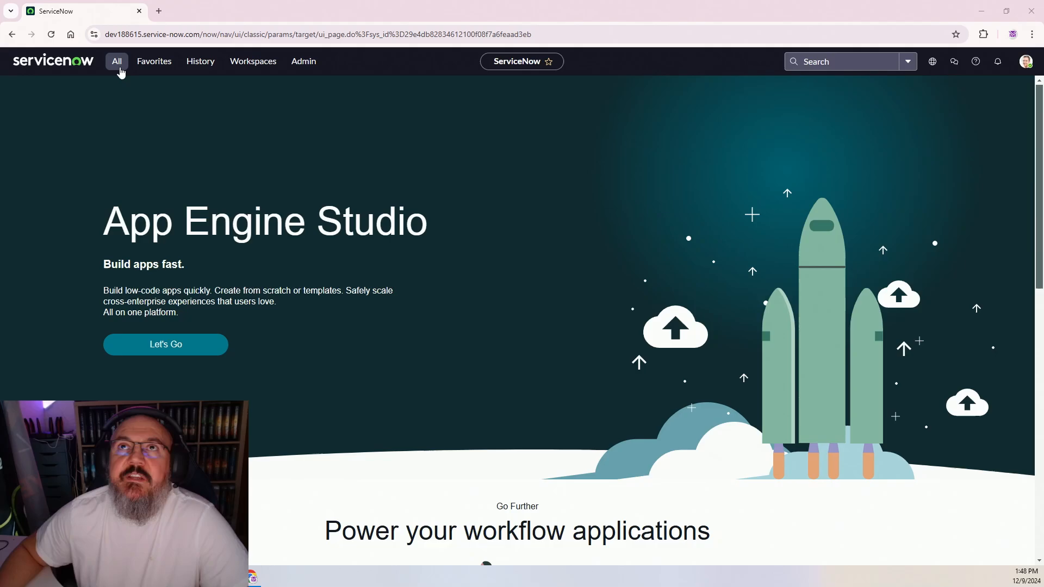
Open ServiceNow Studio in a new tab by filtering the navigator for 'studio'
click(119, 68)
text(st)
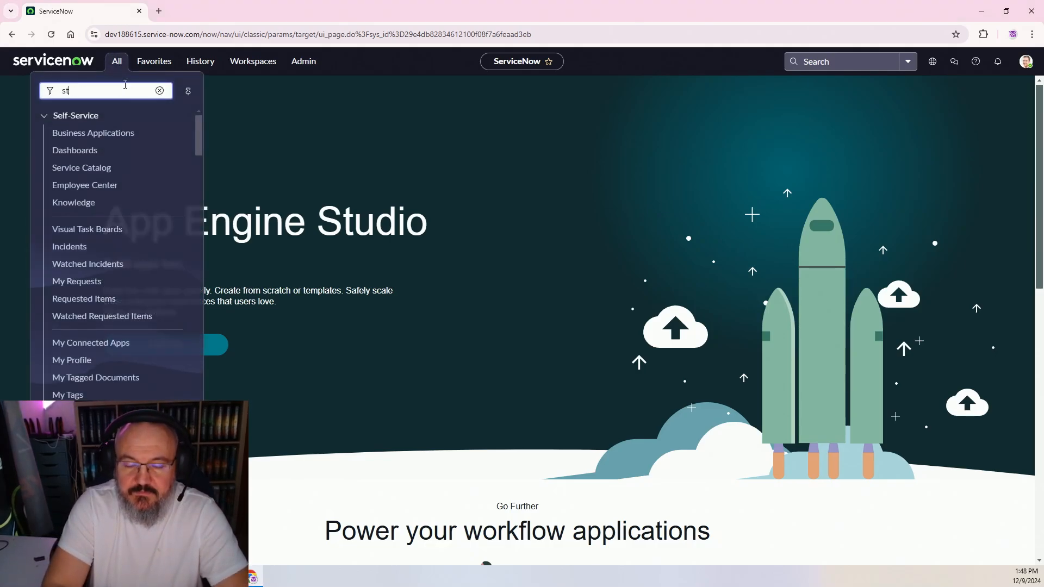
text(udio)
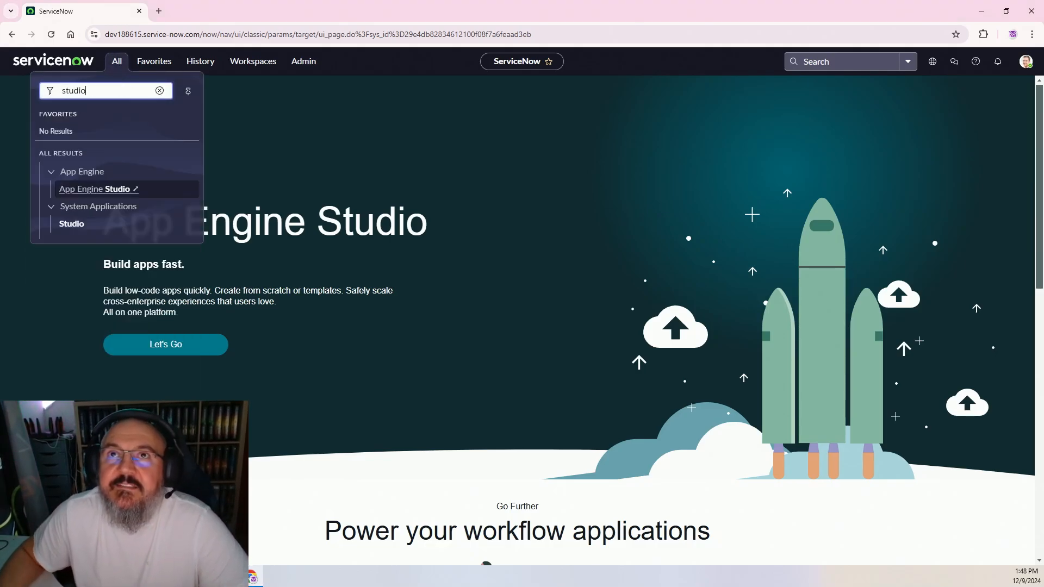
click(73, 225)
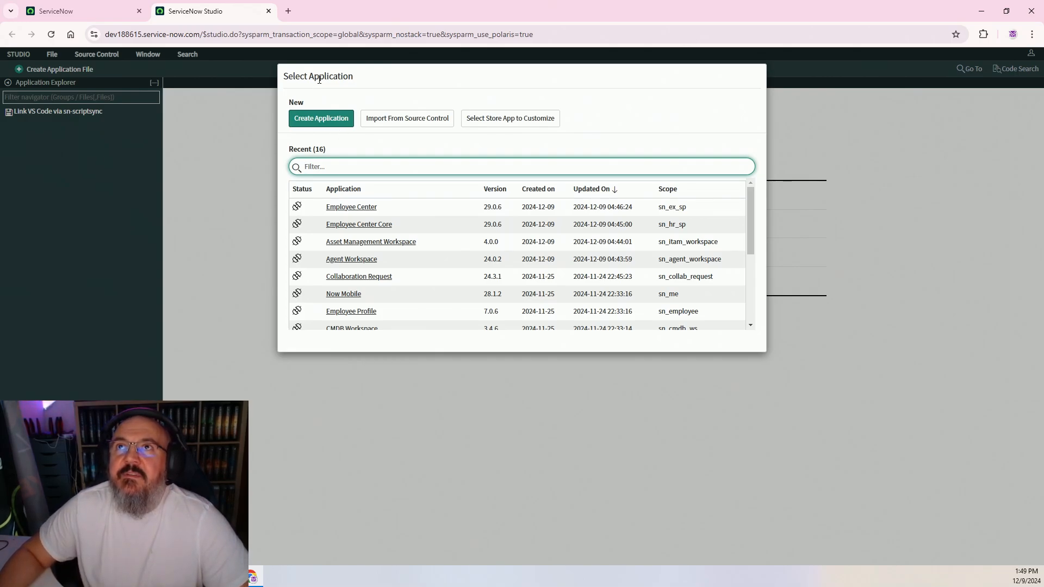
mouse_move(750, 222)
mouse_down()
mouse_move(769, 318)
mouse_move(754, 211)
mouse_up()
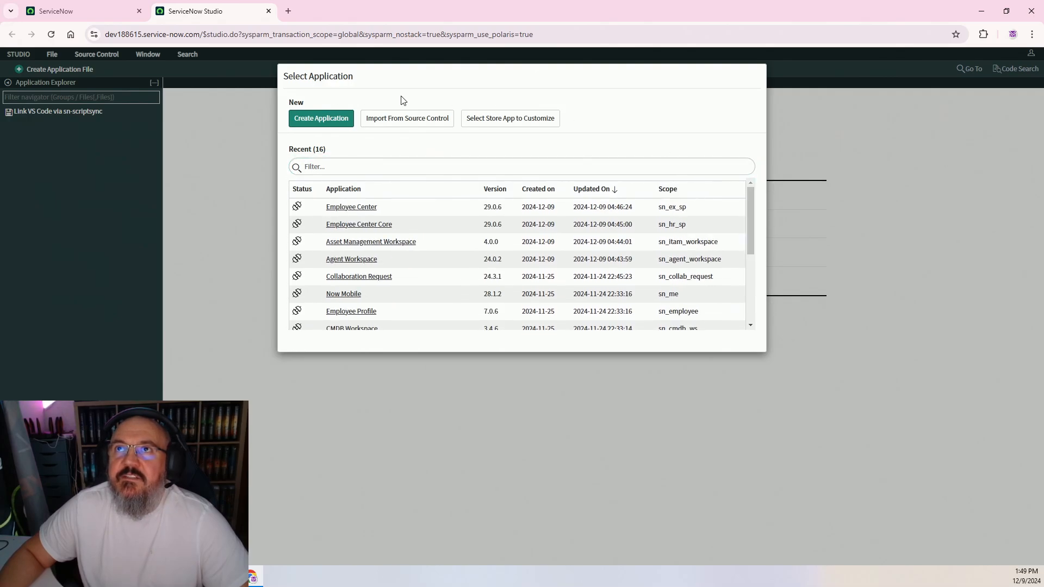
Create a scoped app 'Task Tracker' described as 'An app to track and manage simple tasks'
click(318, 118)
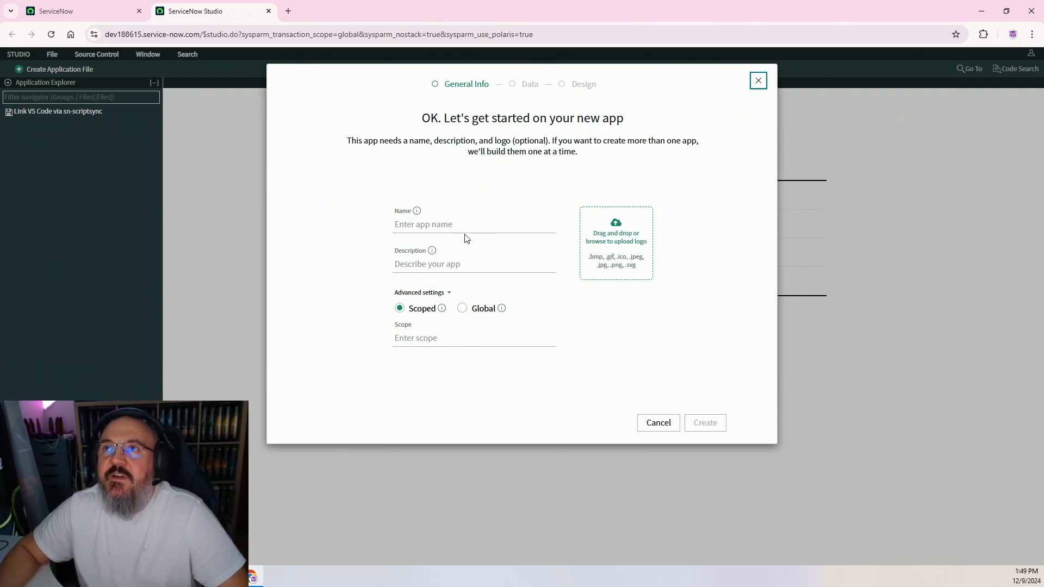
click(477, 218)
text(Ta)
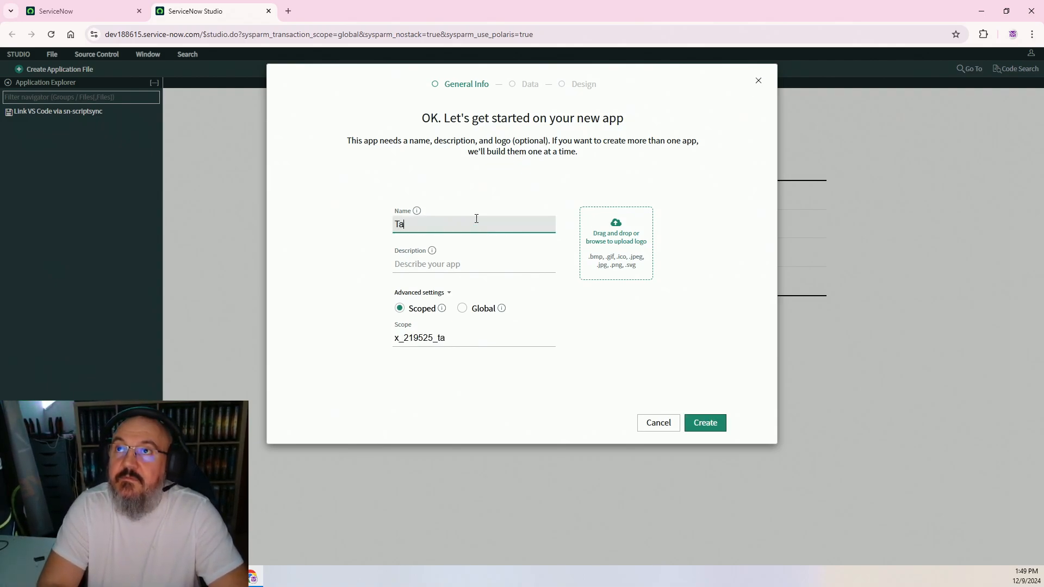
text(sk Tracker)
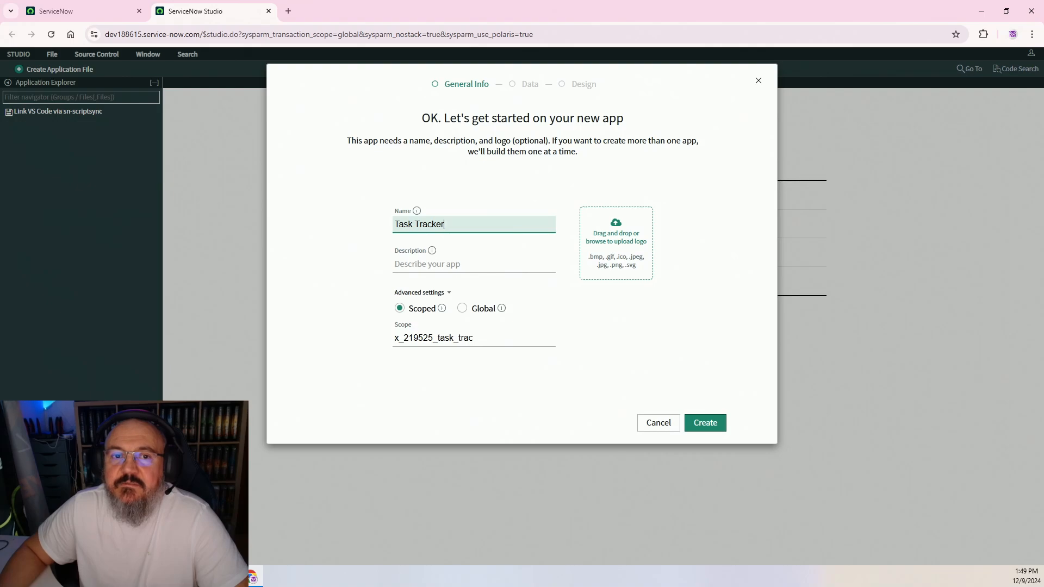
click(425, 262)
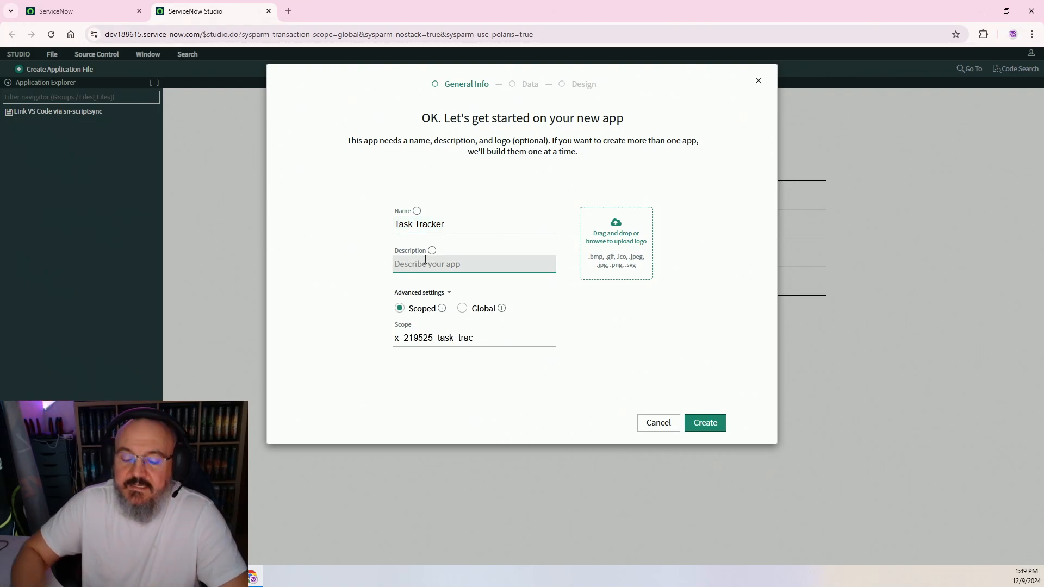
text(An)
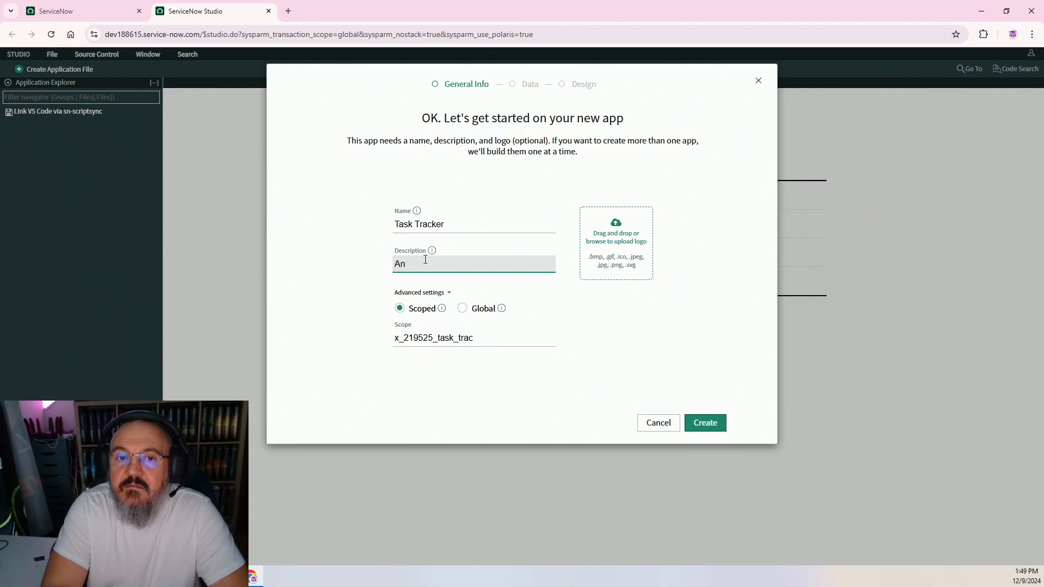
text( app to t)
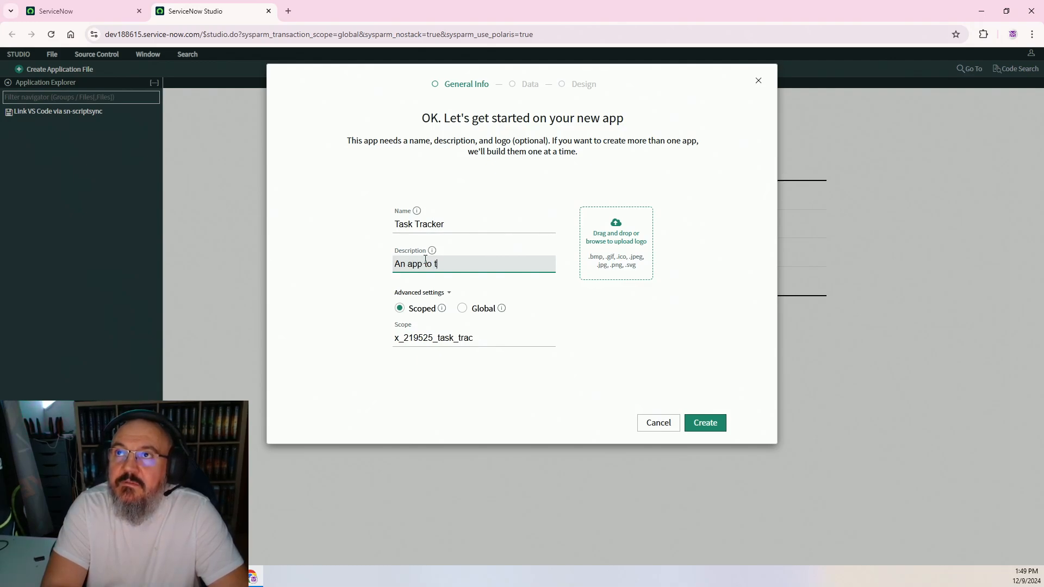
text(rack)
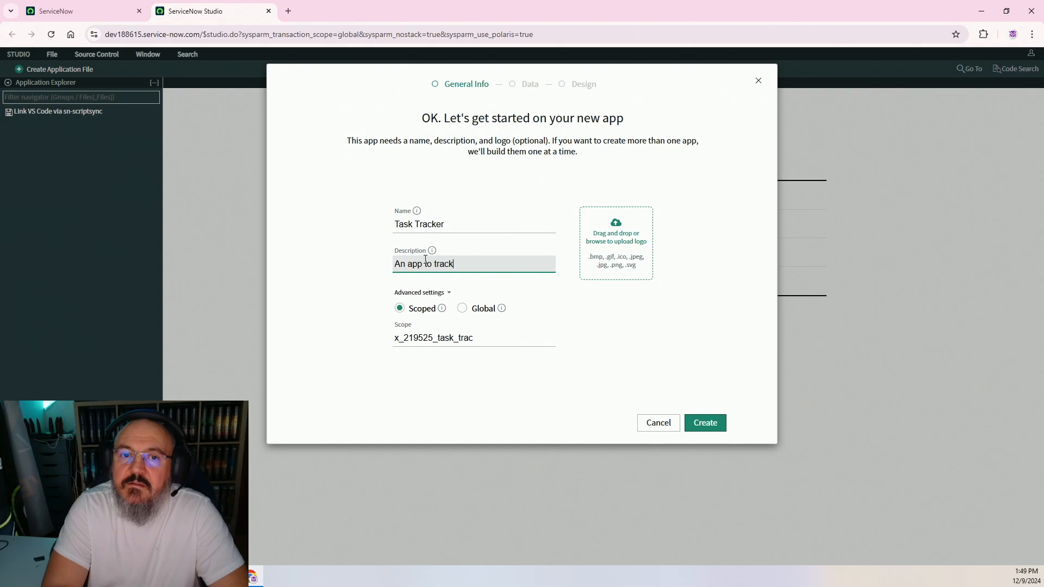
text( and manage)
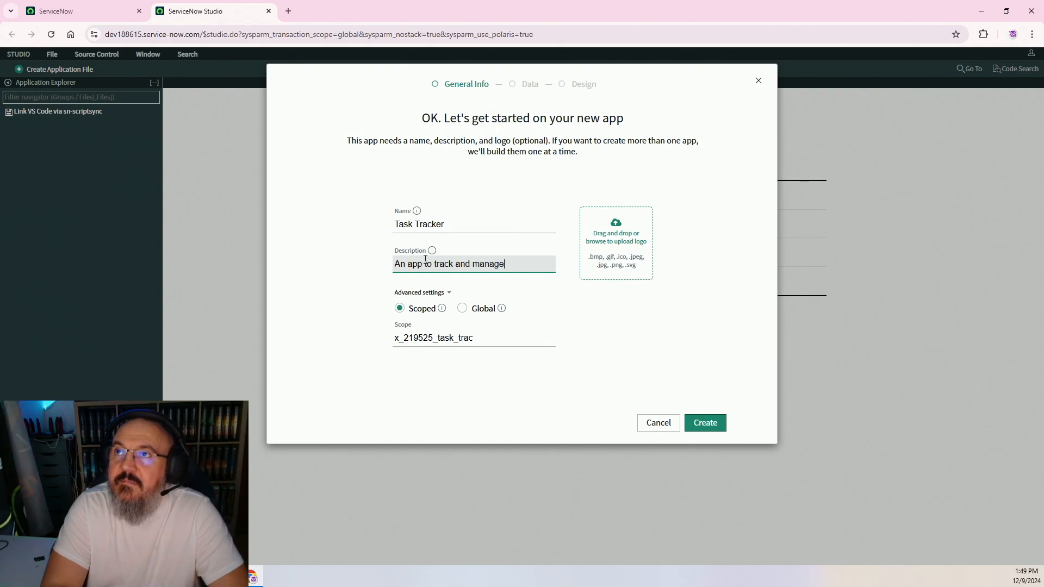
text( simple tasks)
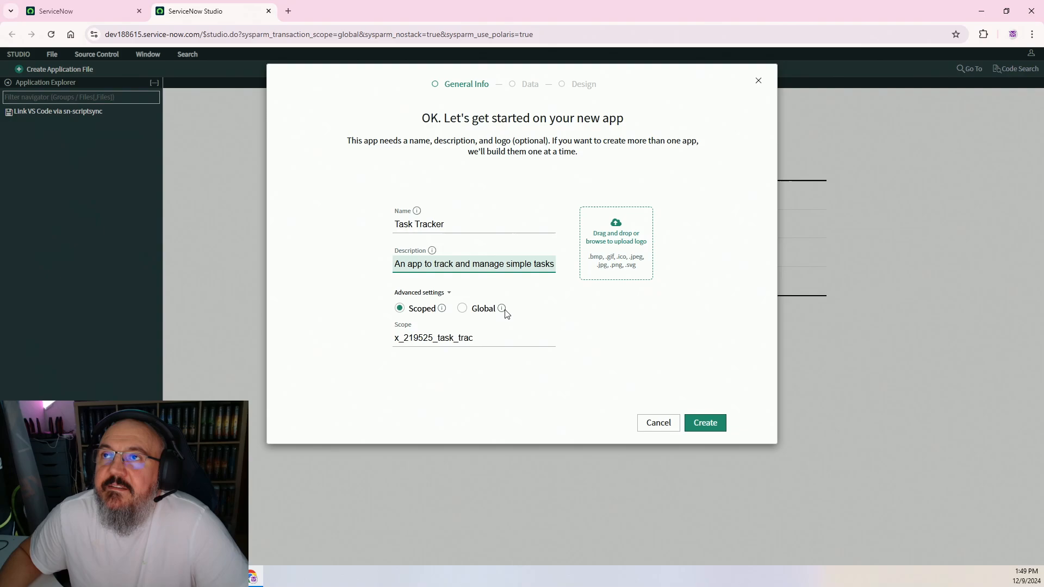
click(705, 424)
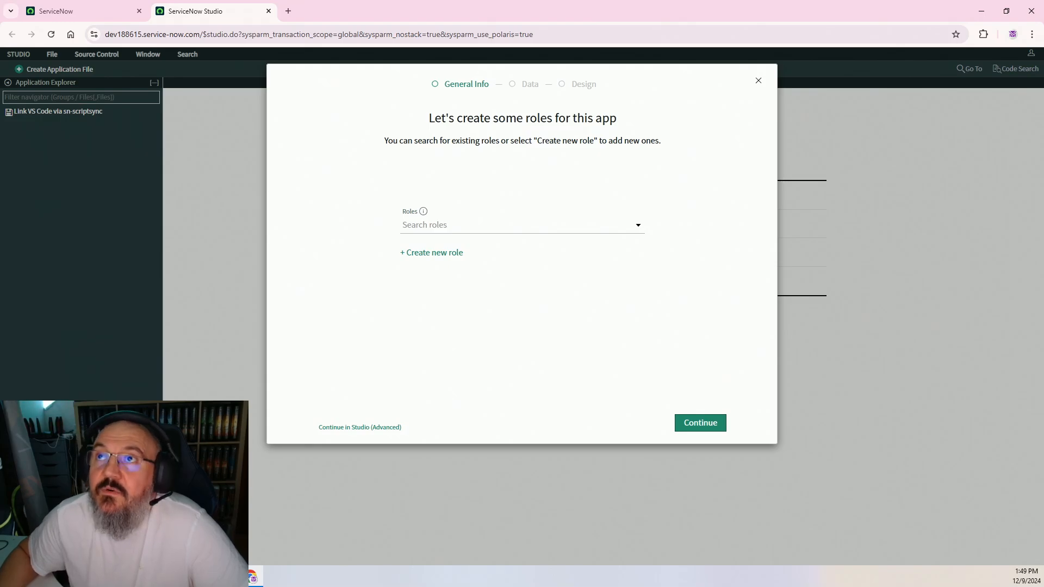
Skip adding roles, choose the Classic format, and continue to the Data step
click(700, 423)
click(581, 229)
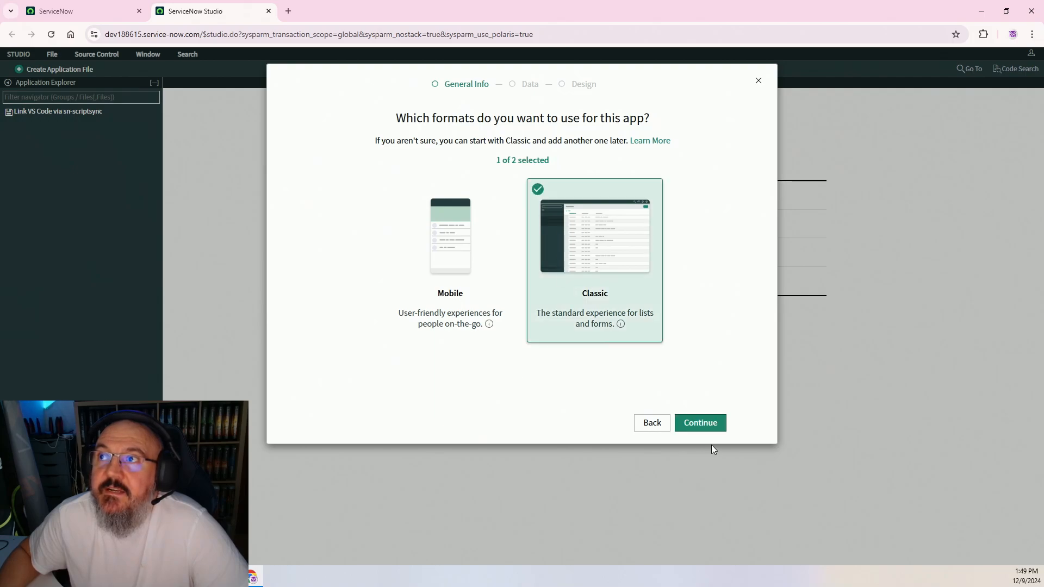
click(699, 423)
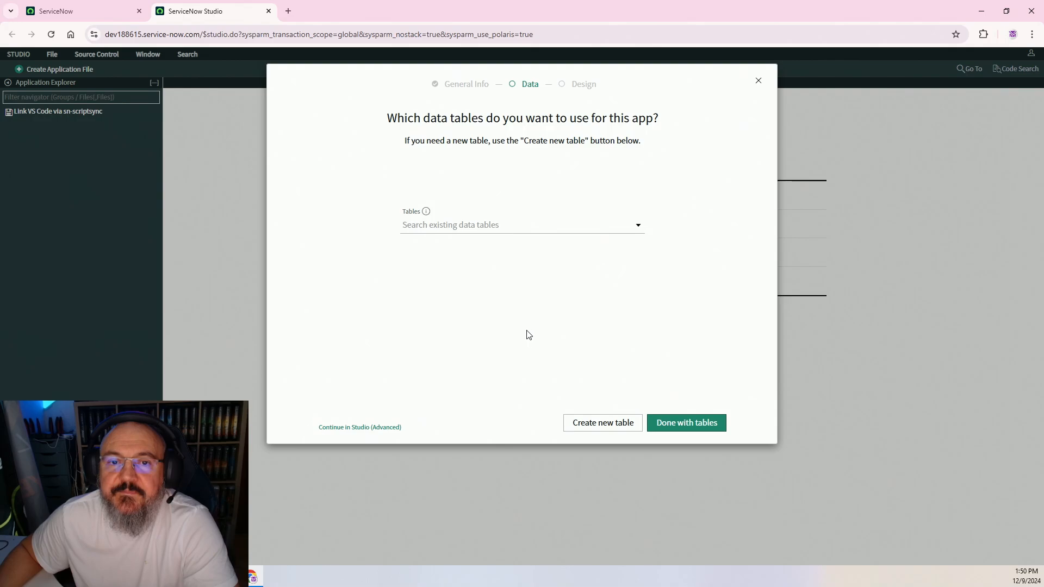
Start a new table built from scratch for the app
click(599, 430)
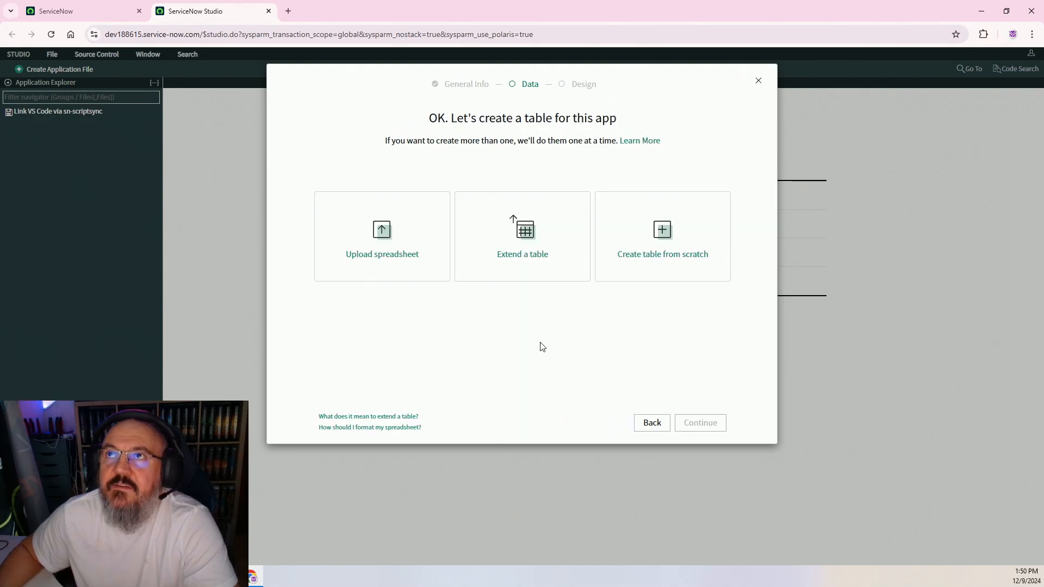
click(658, 250)
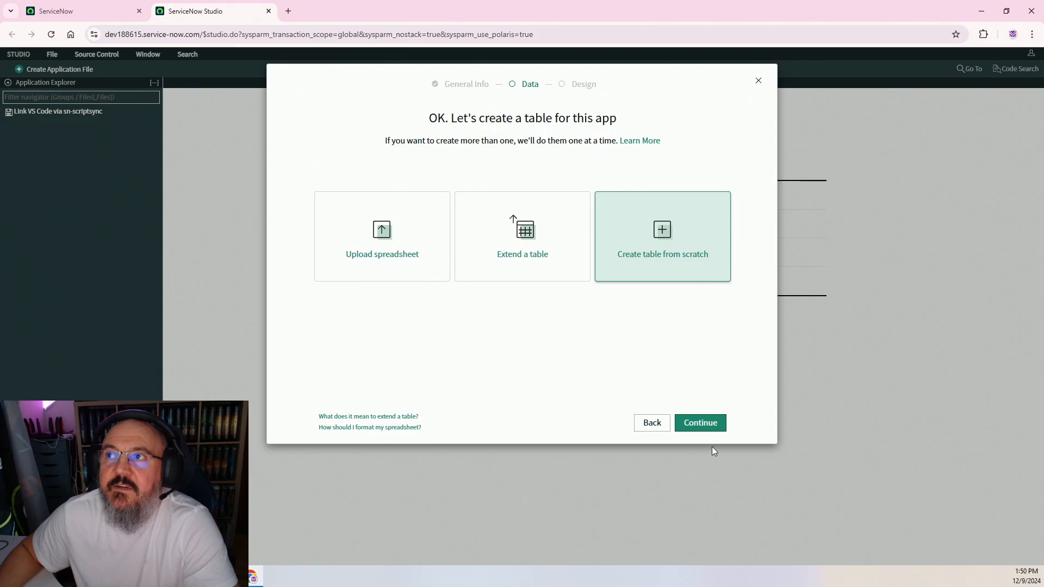
click(696, 422)
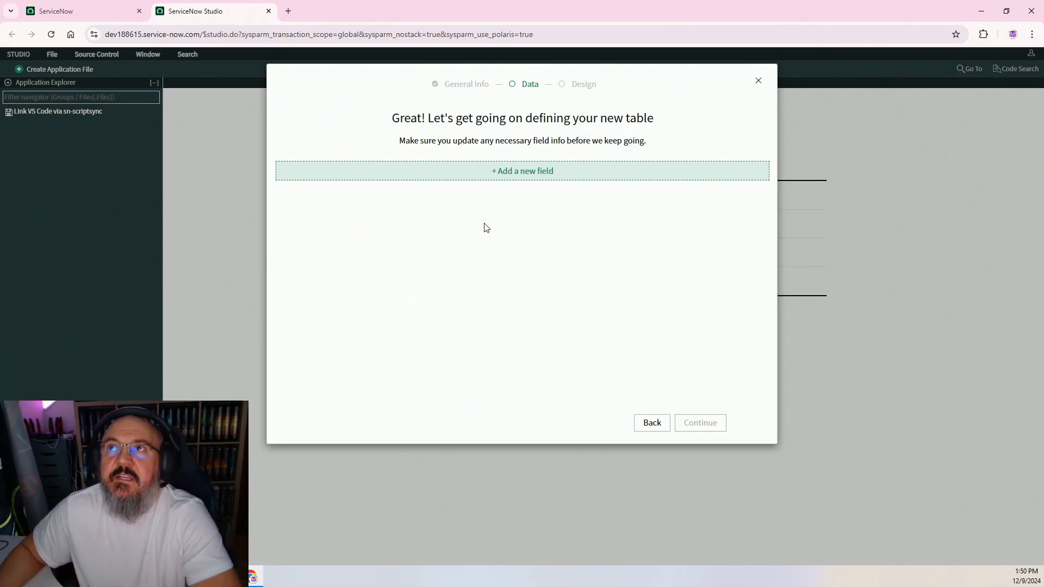
Add a 'Task Name' String field, then add a blank second field row
click(526, 173)
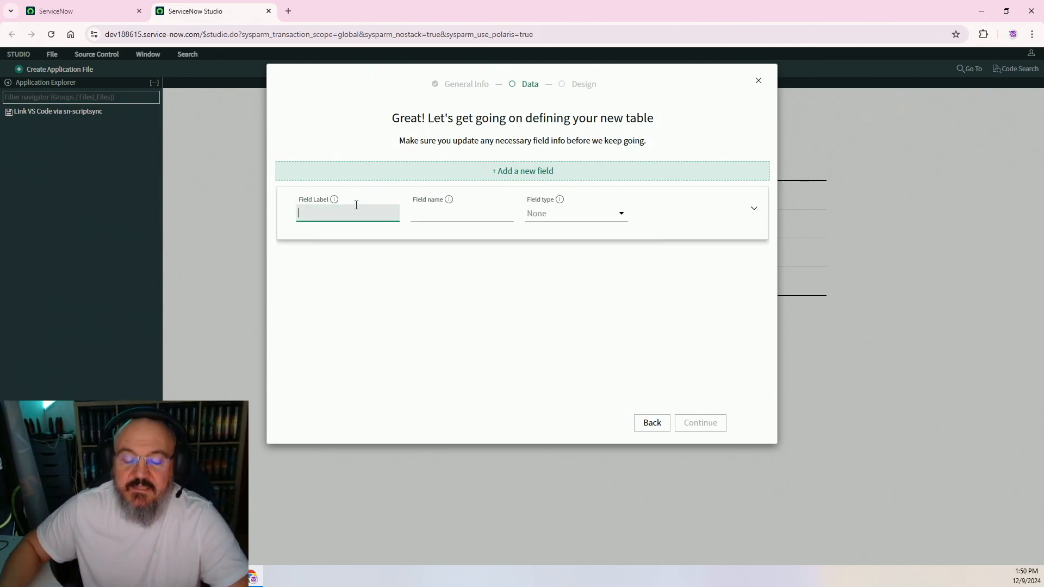
text(Task)
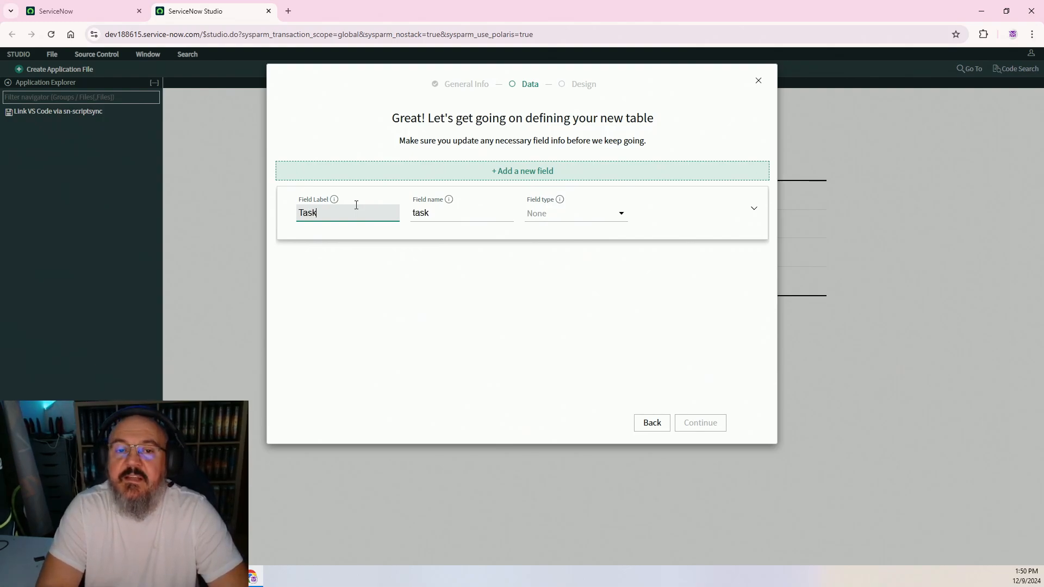
text( Name)
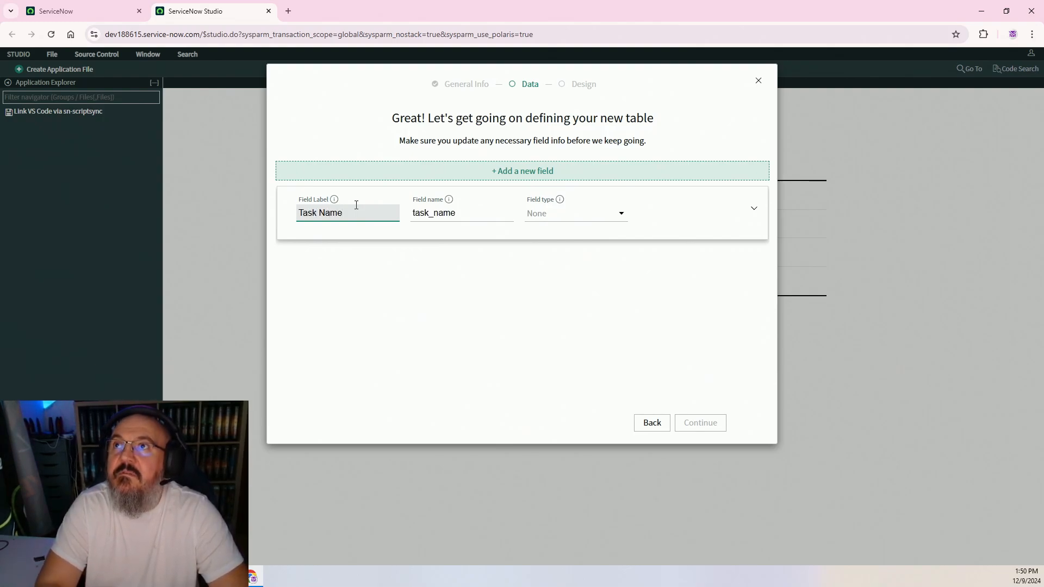
click(577, 213)
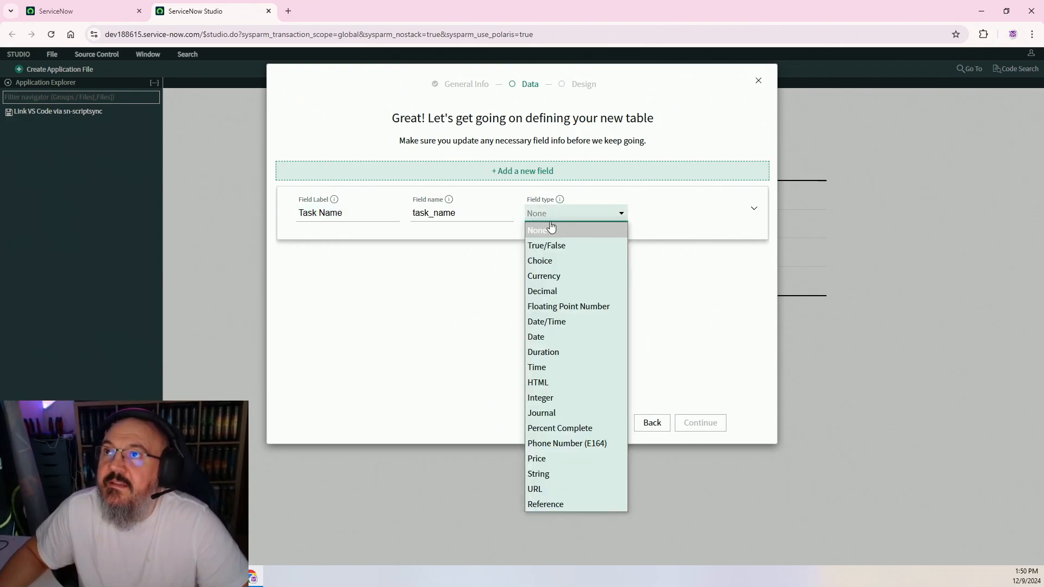
click(558, 474)
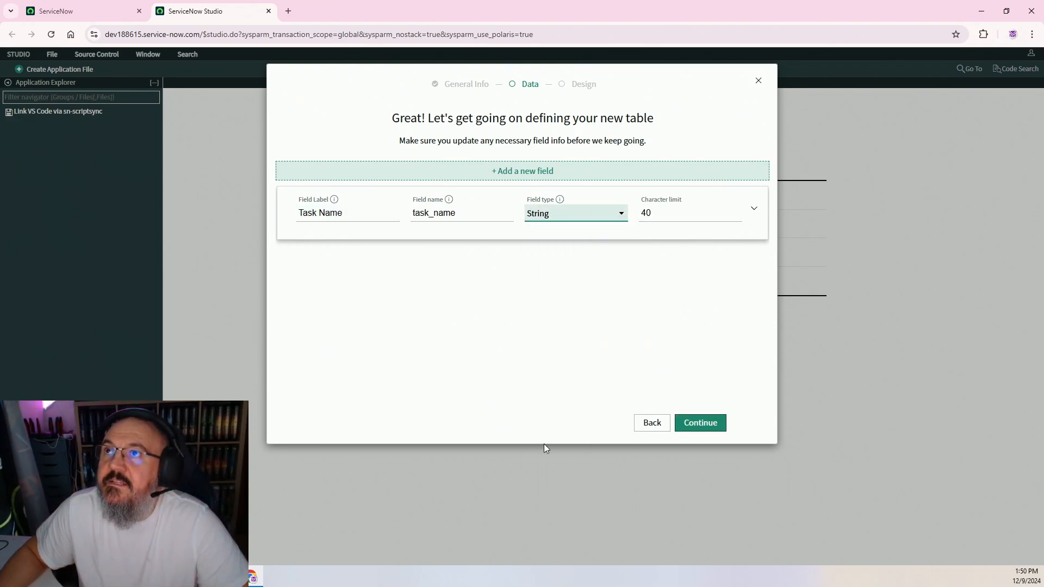
click(504, 171)
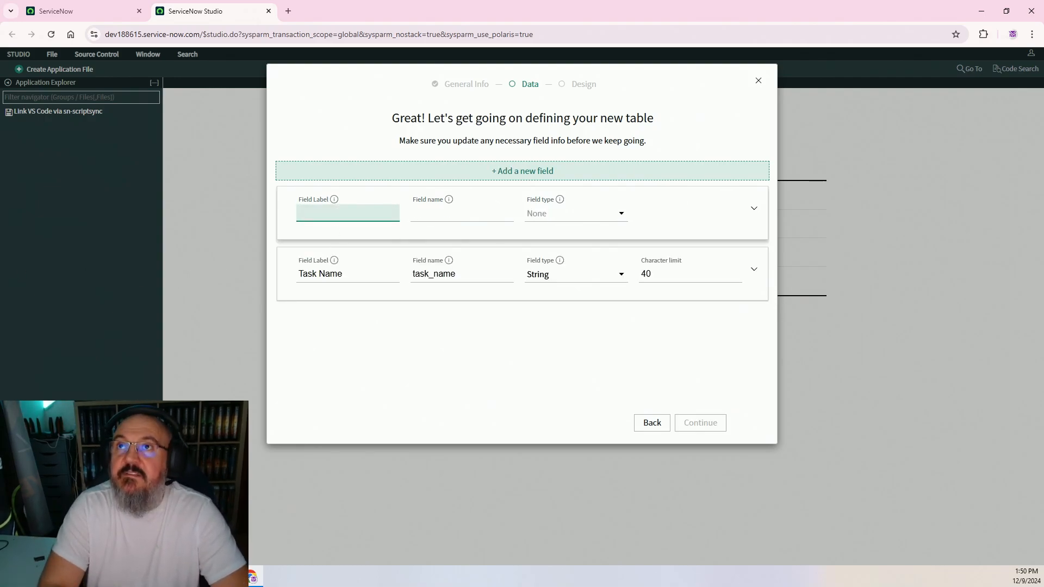
Make the second field 'Assigned To', a Reference to User [sys_user]
text(Assigned)
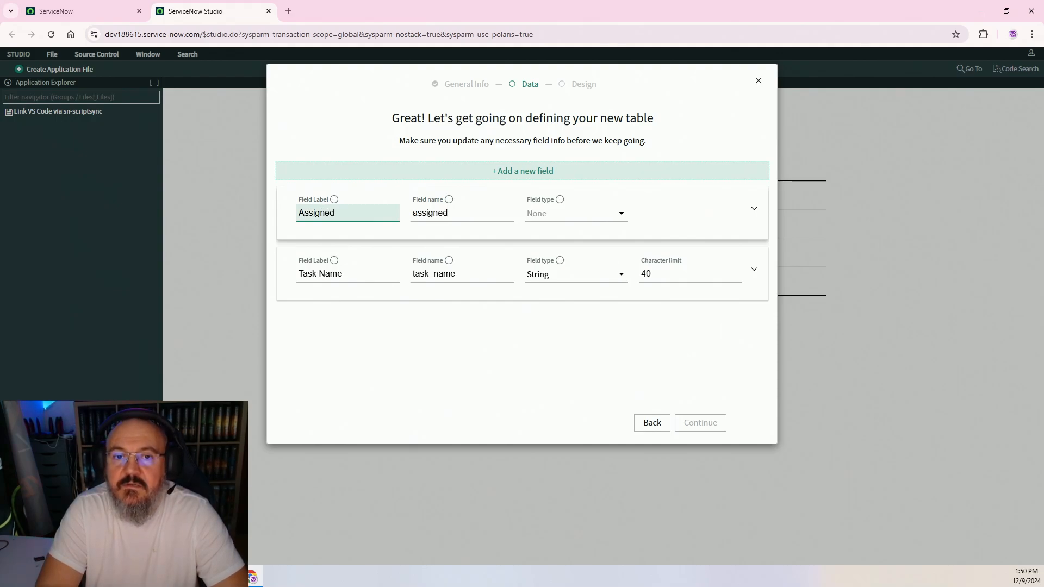
text( To)
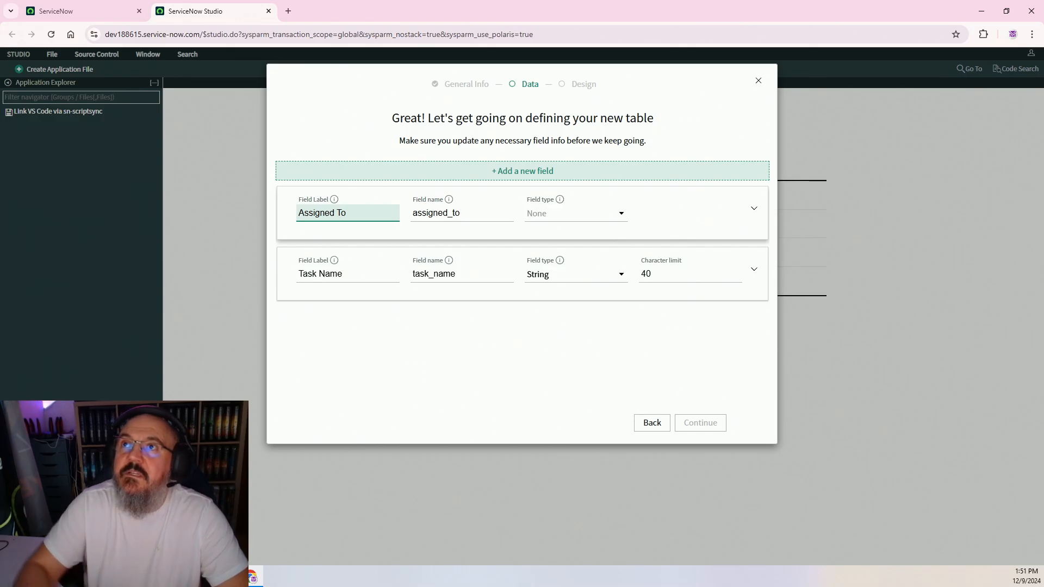
click(582, 213)
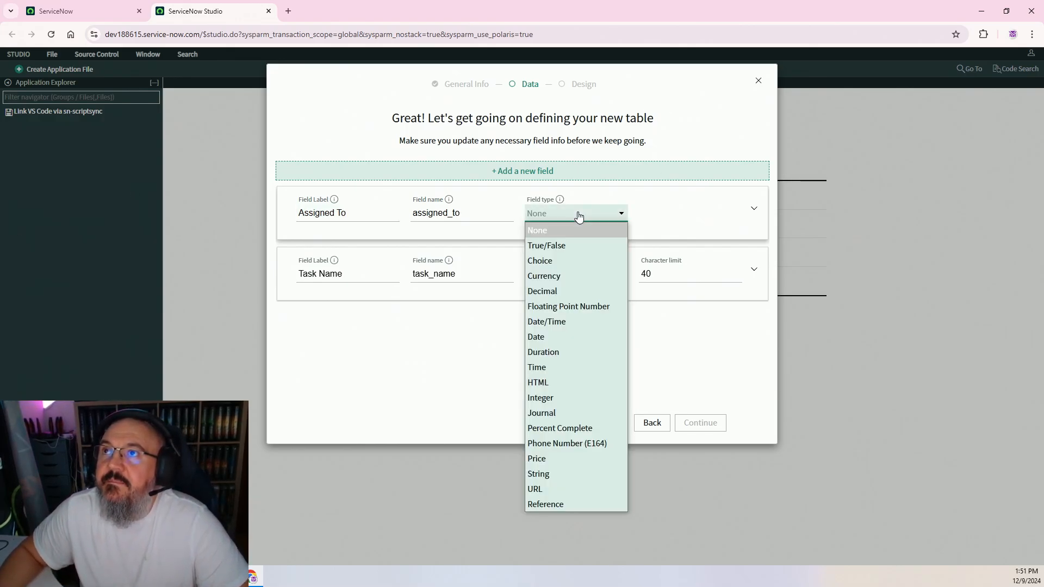
click(580, 504)
click(685, 214)
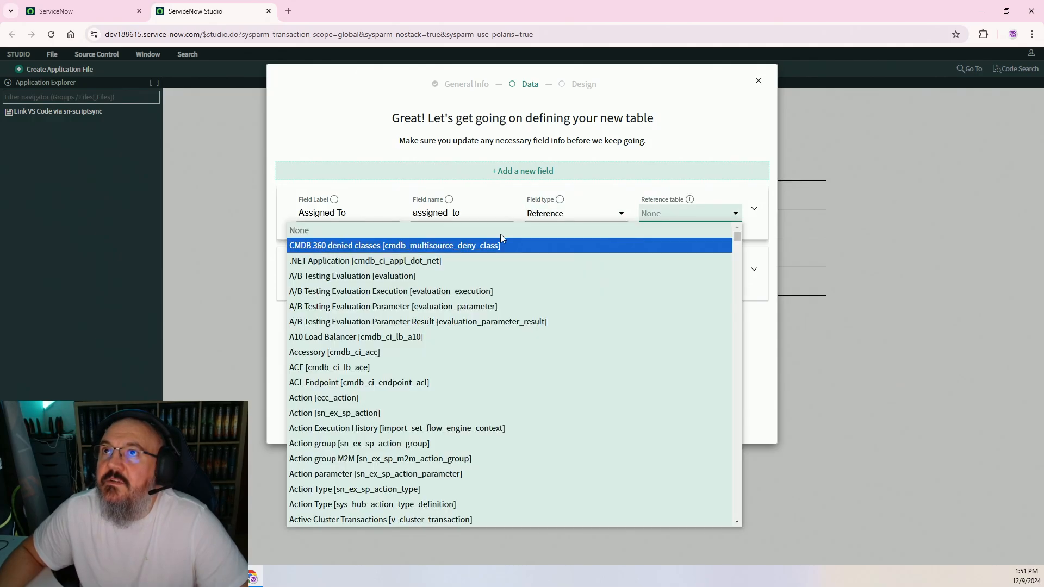
text(sys_audit)
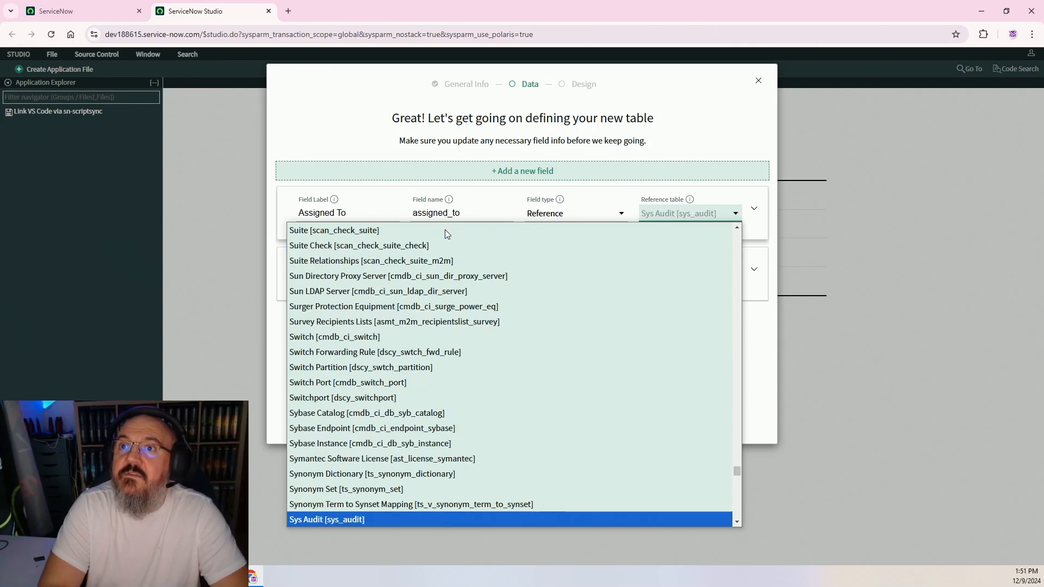
text(user)
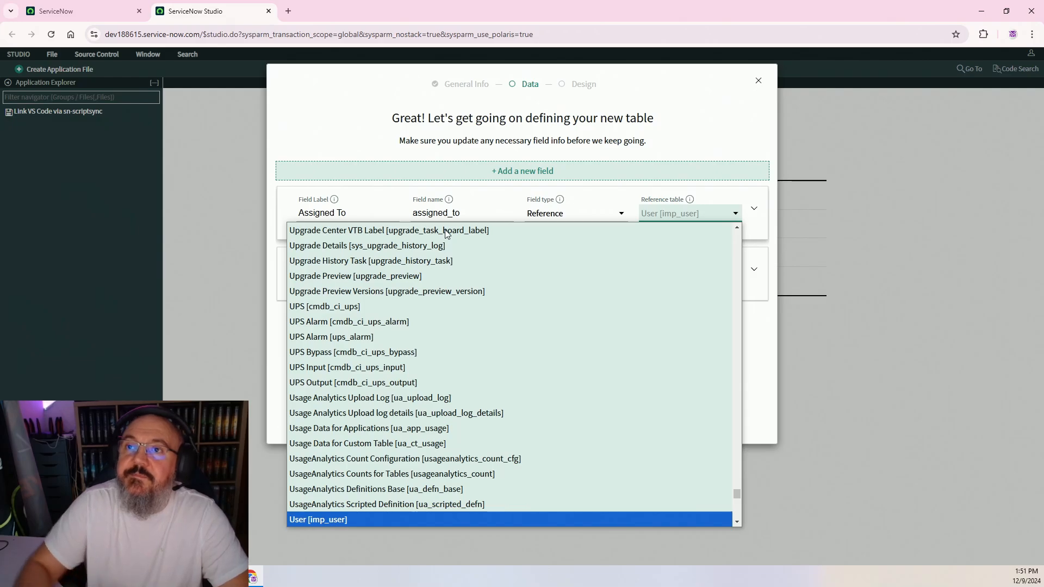
scroll(314, 403, down, 2)
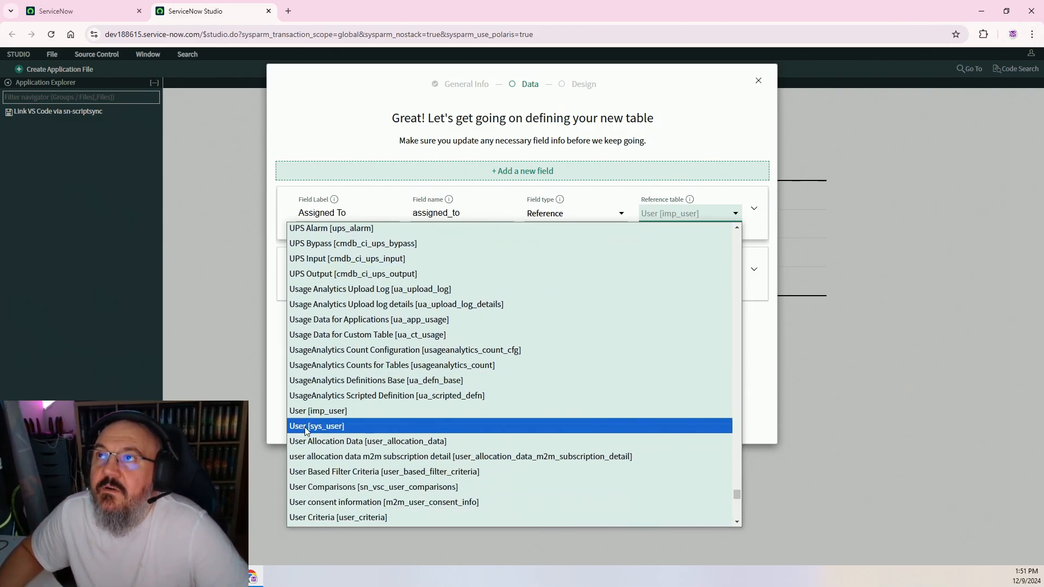
click(306, 426)
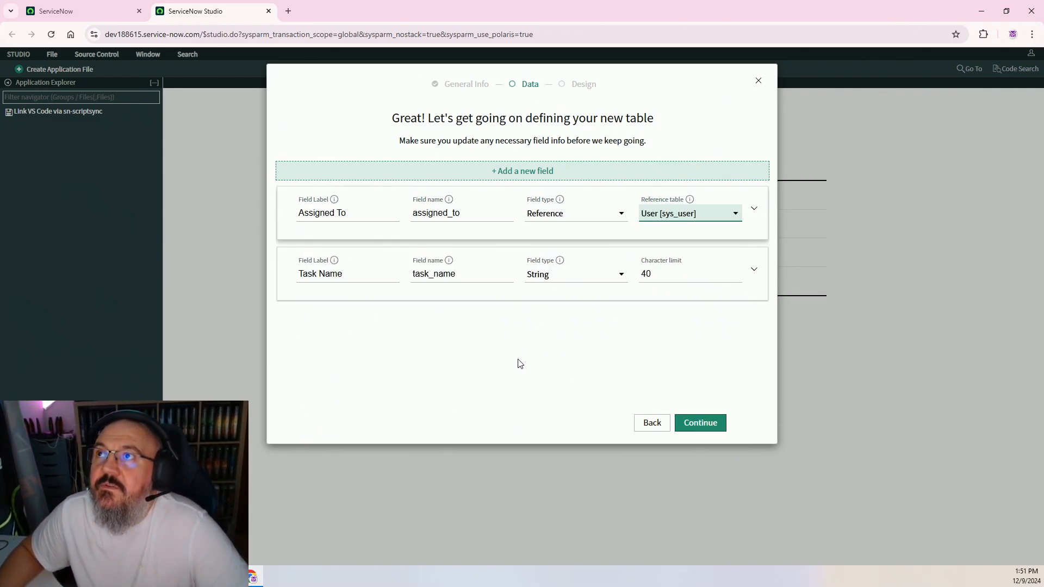
Add a 'Status' Choice field using Dropdown with none, and move on to table details
click(512, 173)
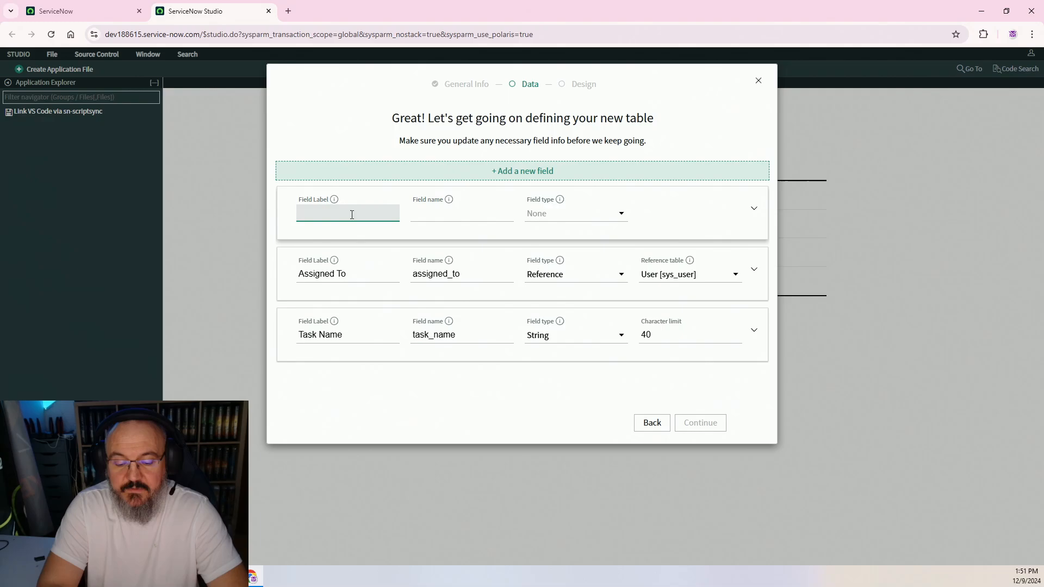
text(Status)
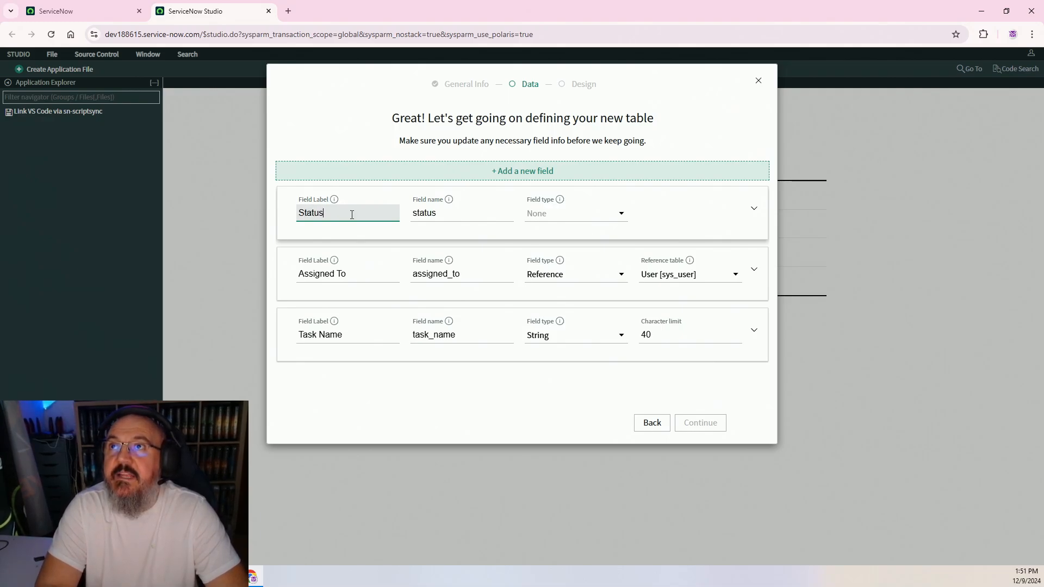
key(Tab)
key(Tab)
key(Tab)
key(Tab)
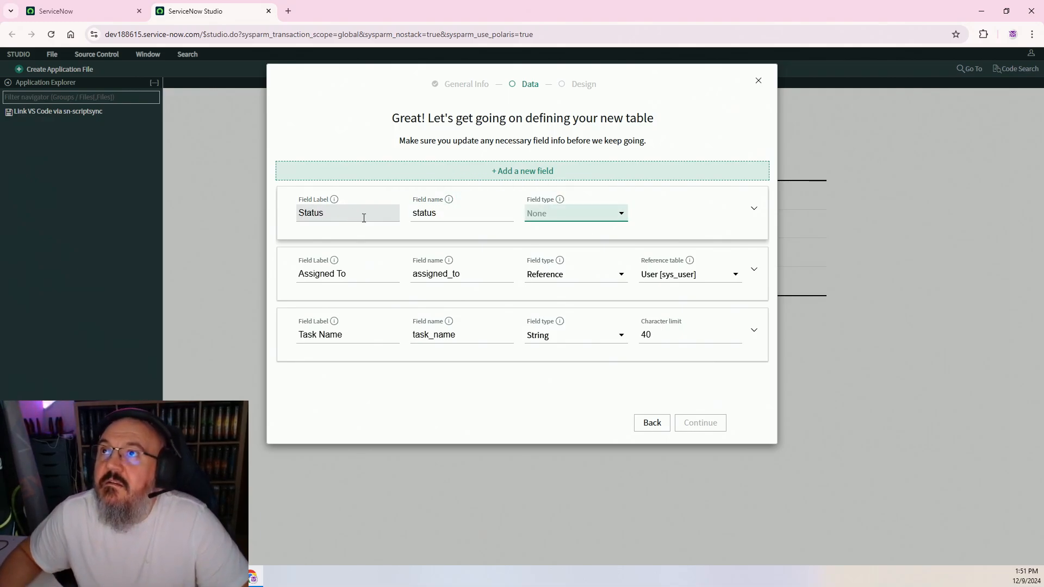
click(563, 216)
click(599, 261)
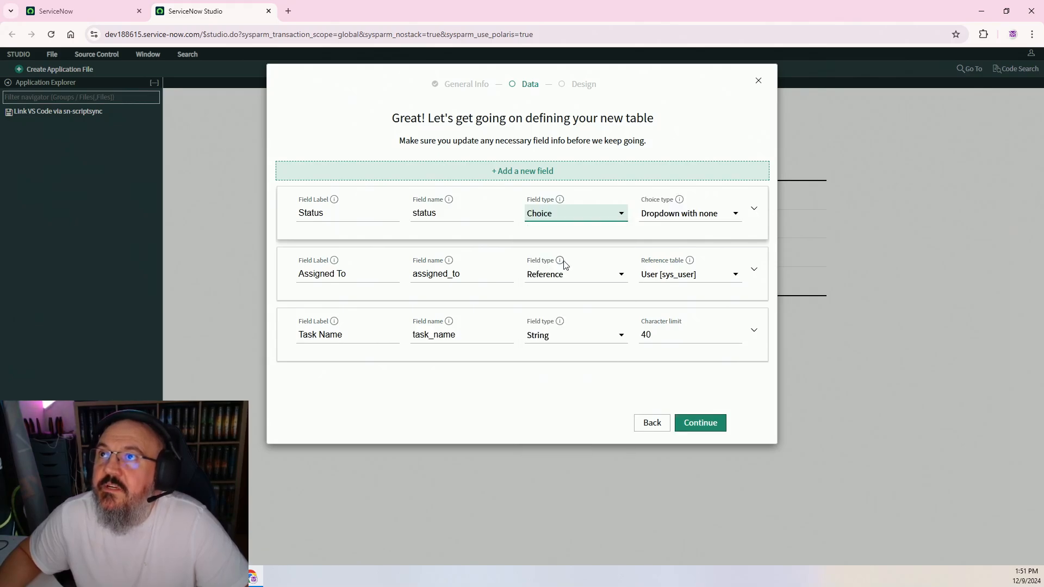
click(701, 215)
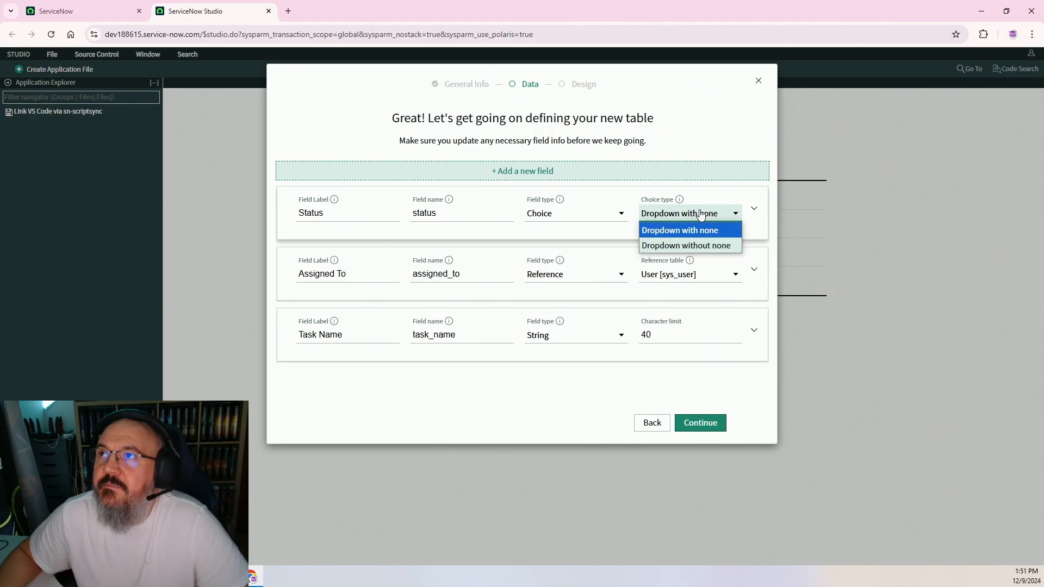
click(681, 232)
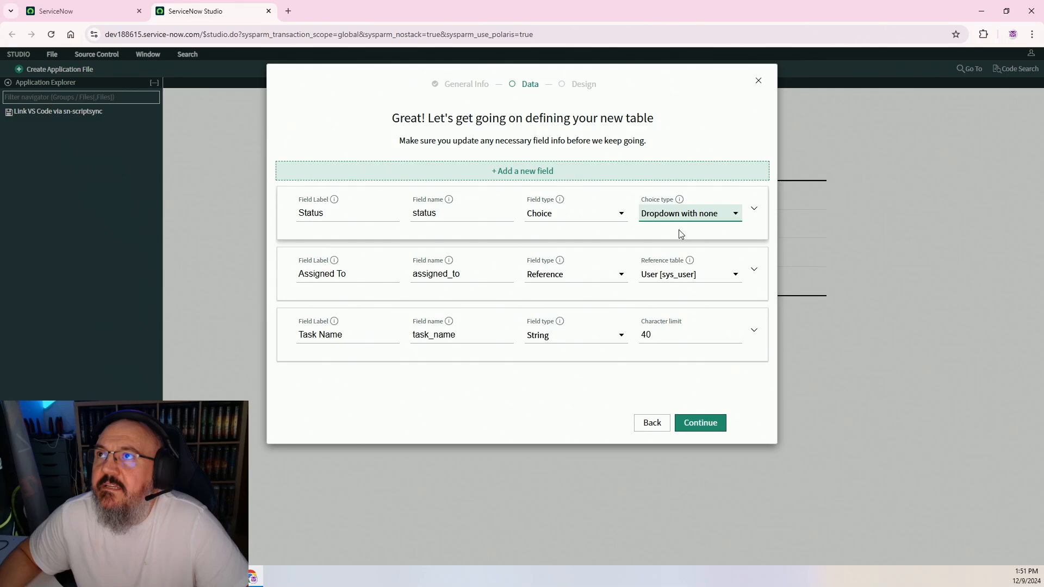
click(703, 423)
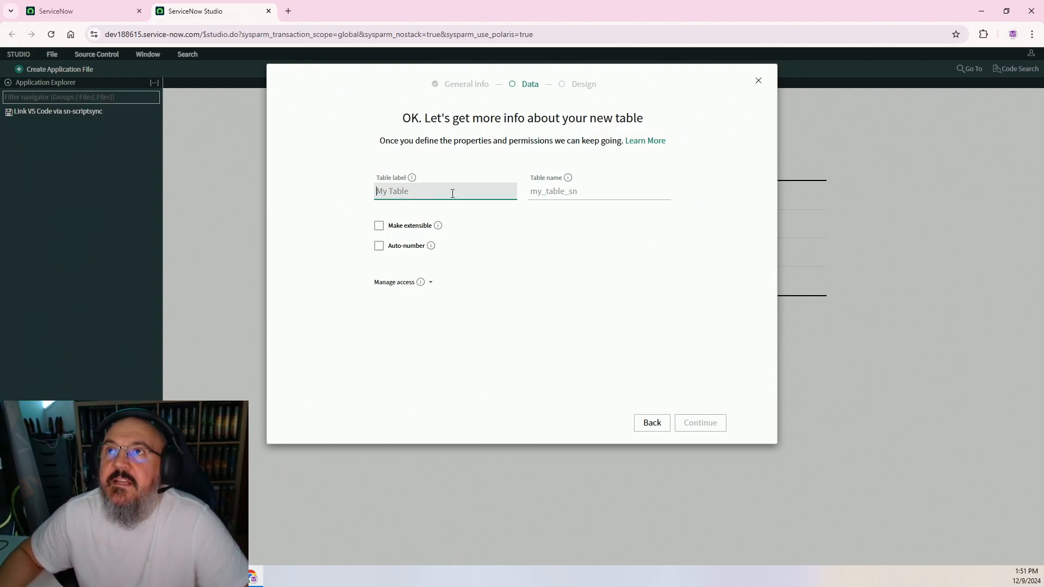
Label the new table 'Task Table' and create it with its 10 fields
text(Task Table)
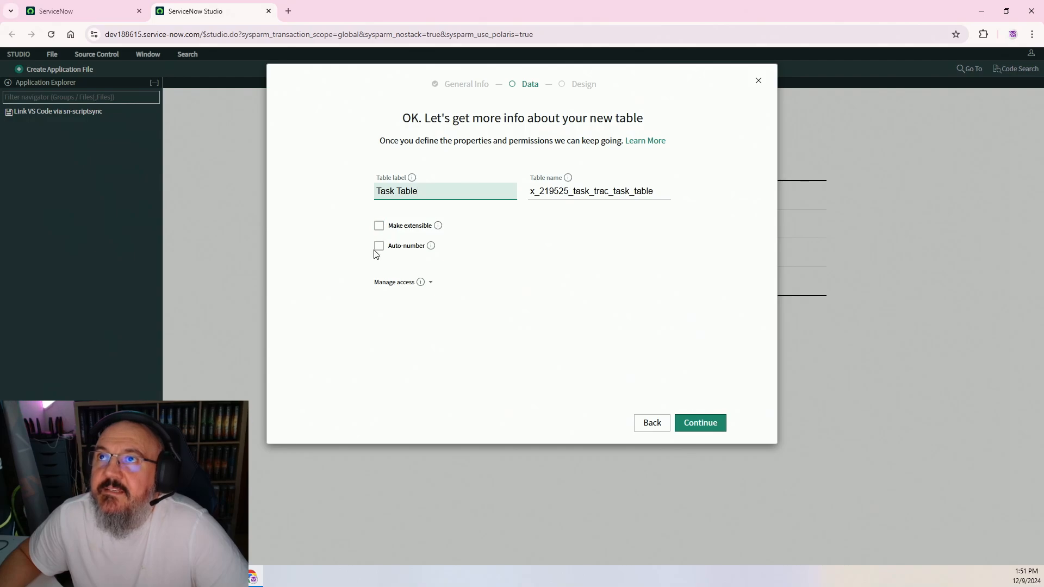
click(702, 428)
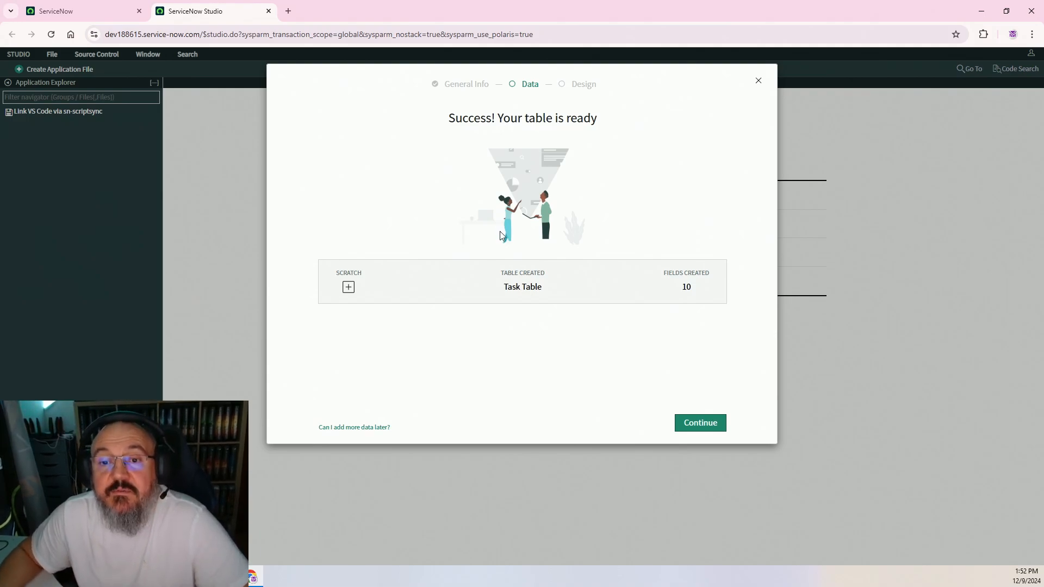
click(700, 425)
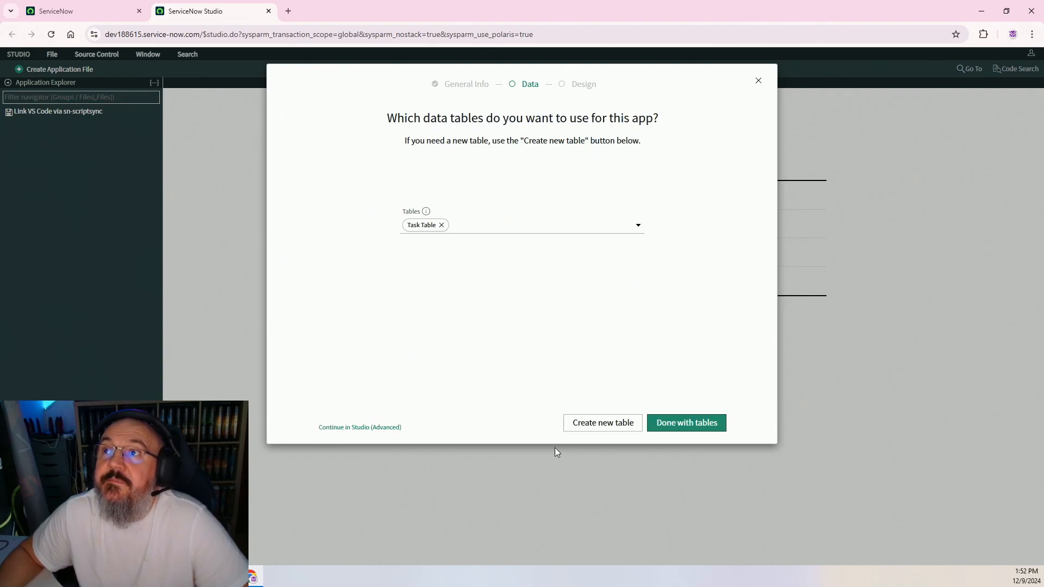
Finish table setup, reload the stalled design page, and open the Task Tracker app
click(677, 424)
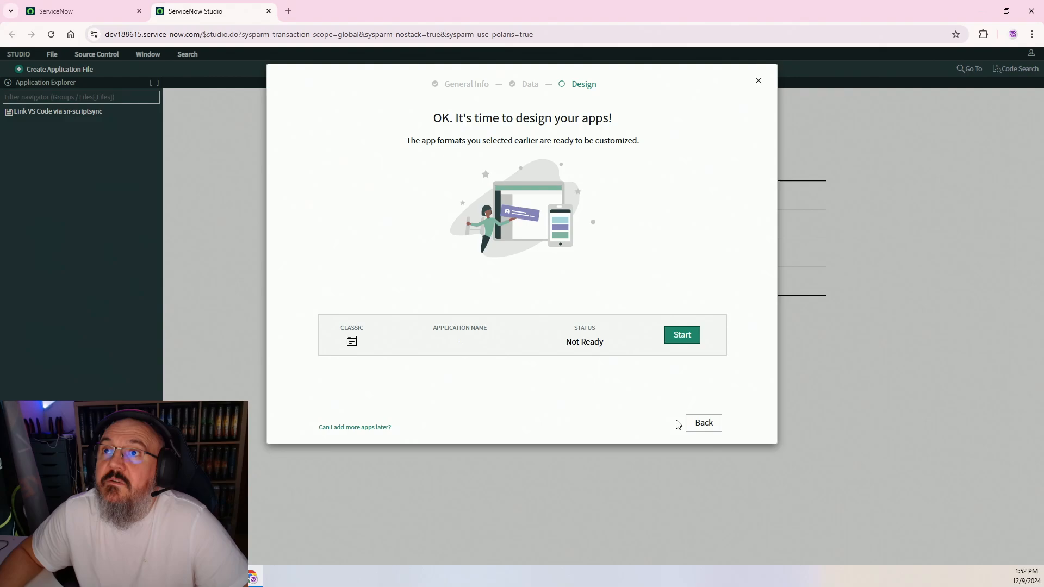
click(676, 340)
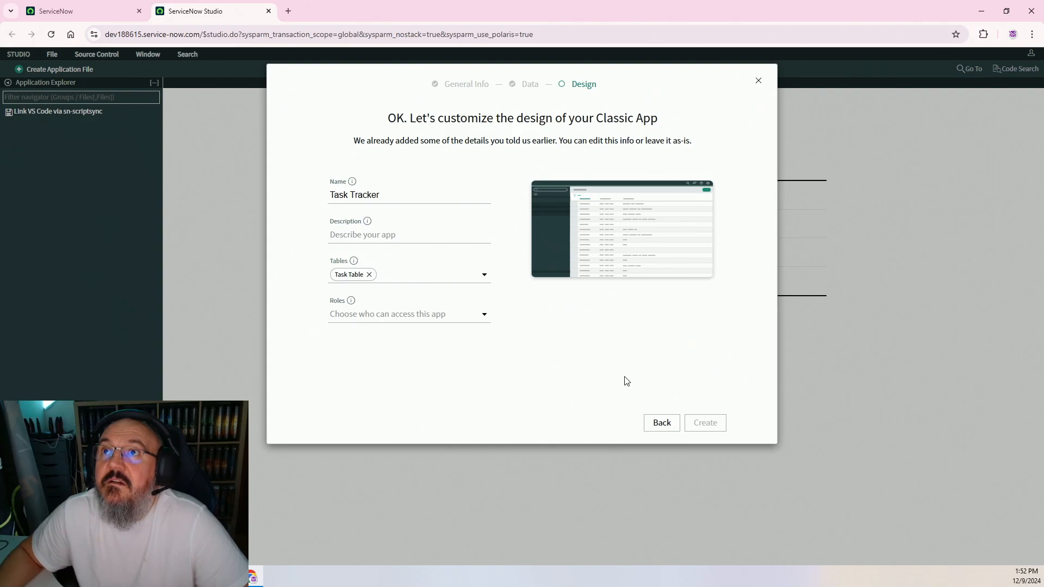
click(50, 36)
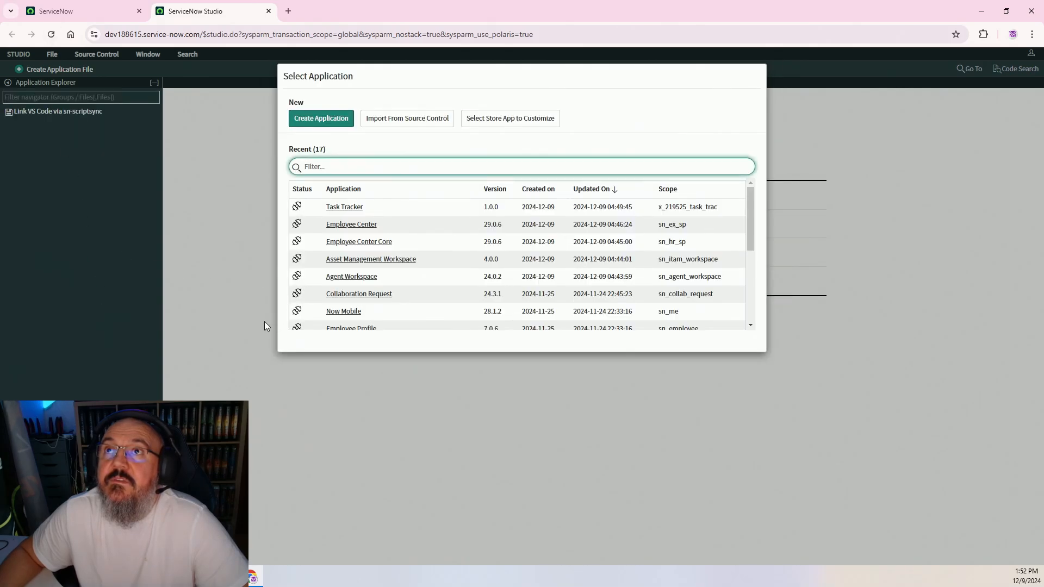
click(334, 210)
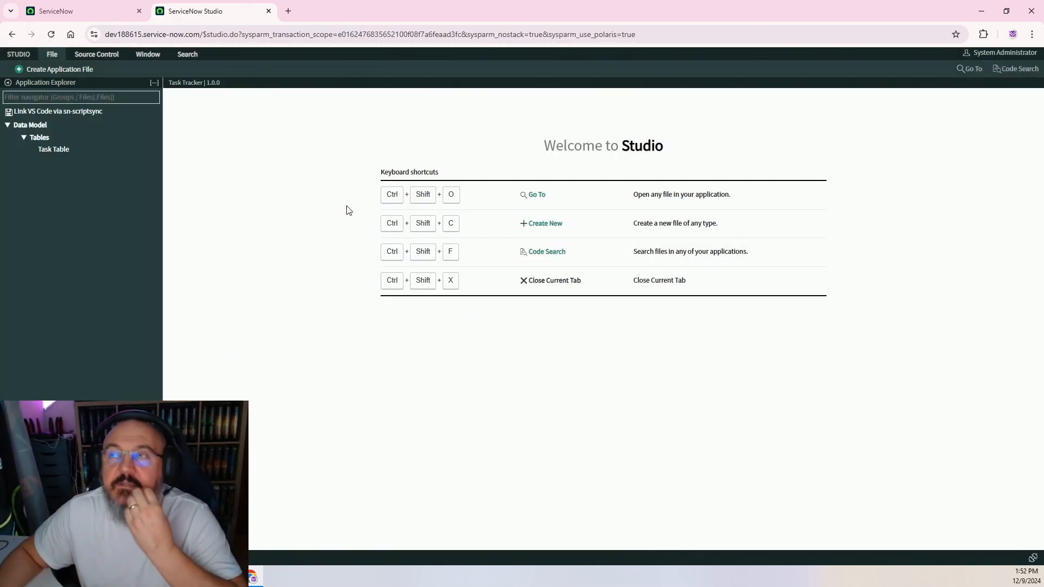
Open Task Table, review its nine existing columns, and start a new column entry
click(53, 152)
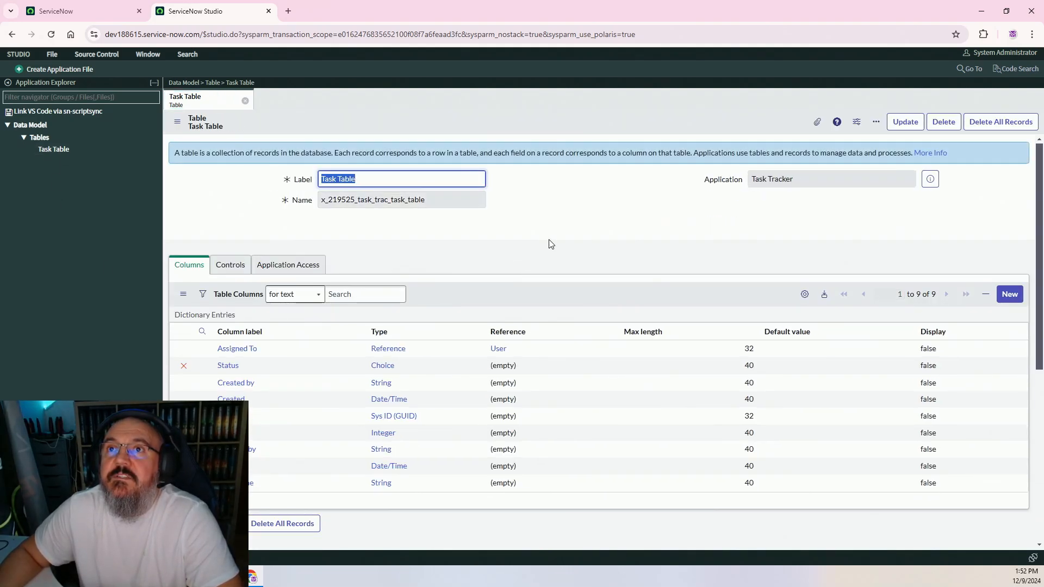
scroll(582, 228, down, 2)
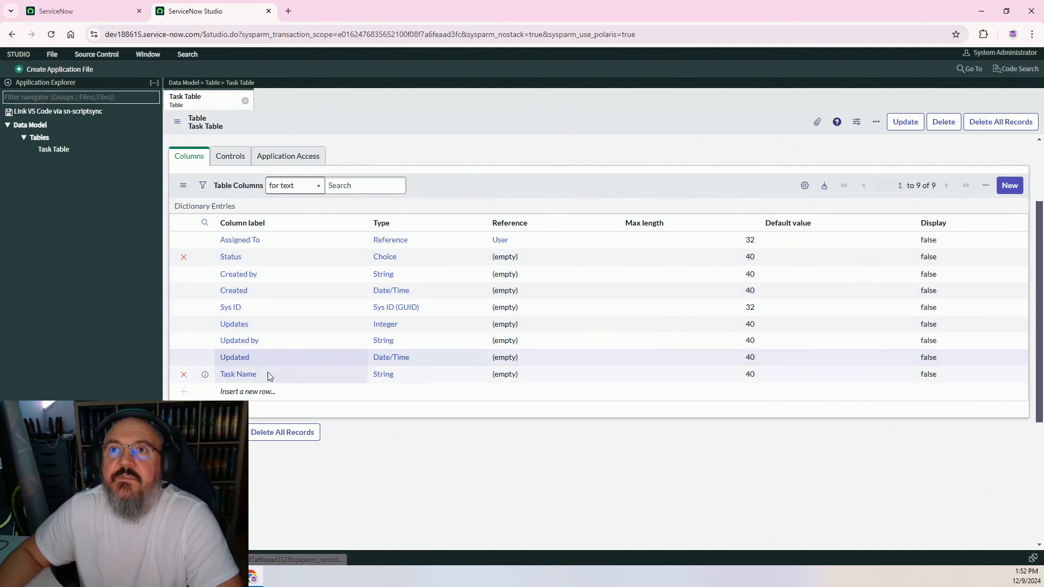
scroll(576, 235, up, 2)
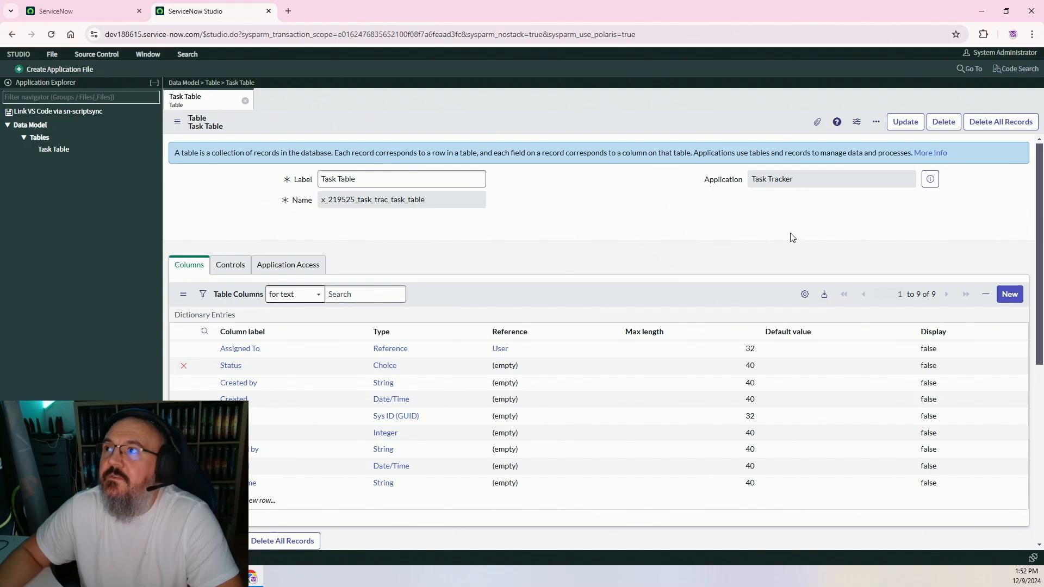
click(1010, 295)
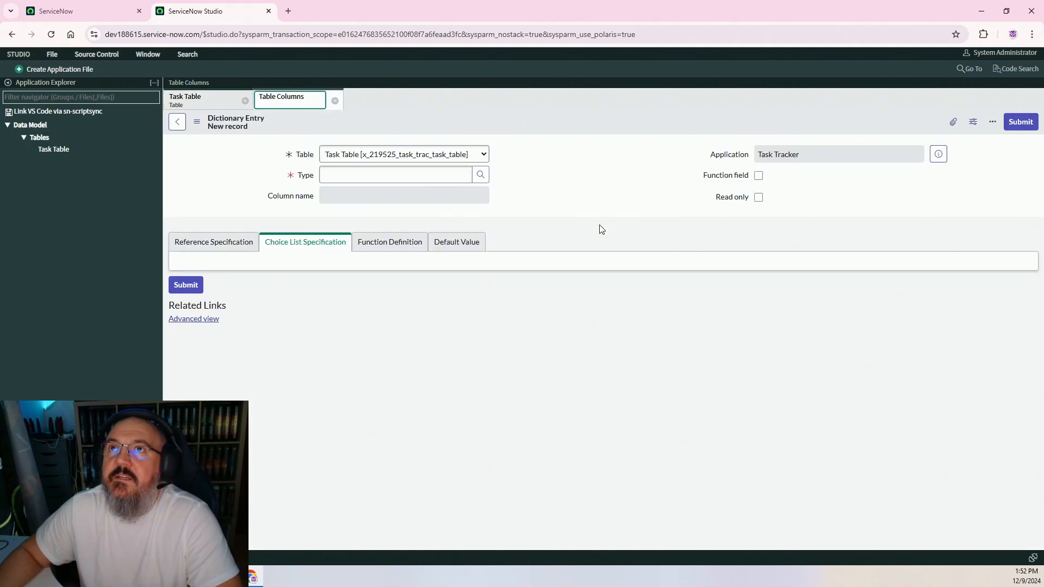
Save a Date/Time column labelled 'Due Date' (due_date) on Task Table, then return to the table record
click(389, 210)
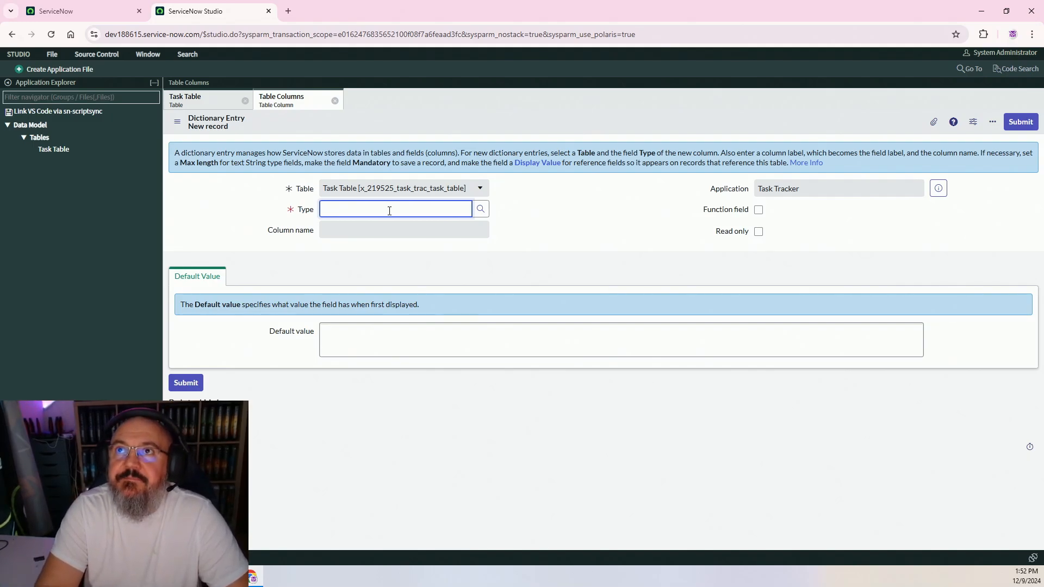
text(date)
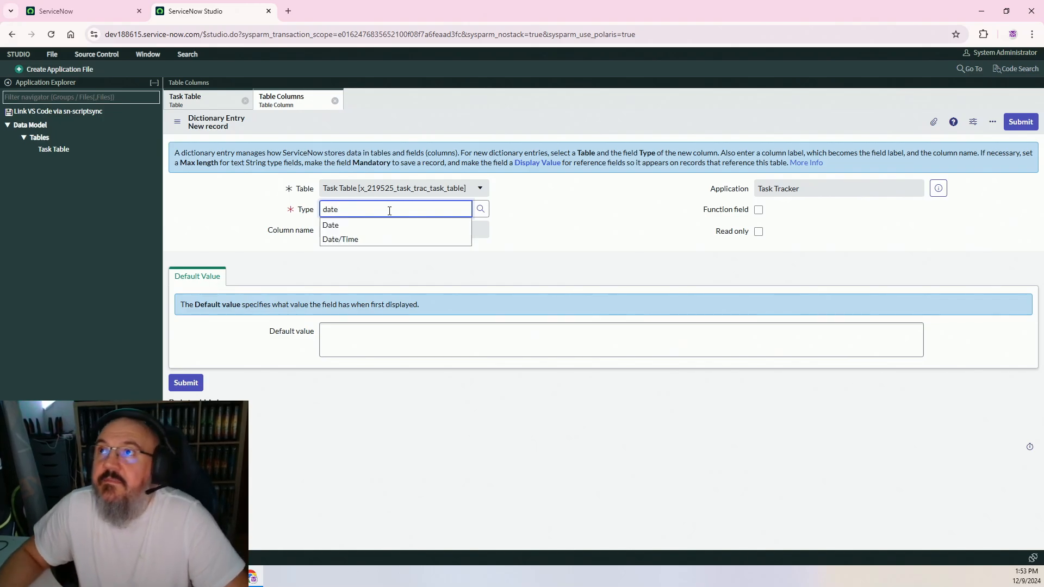
click(362, 242)
click(357, 229)
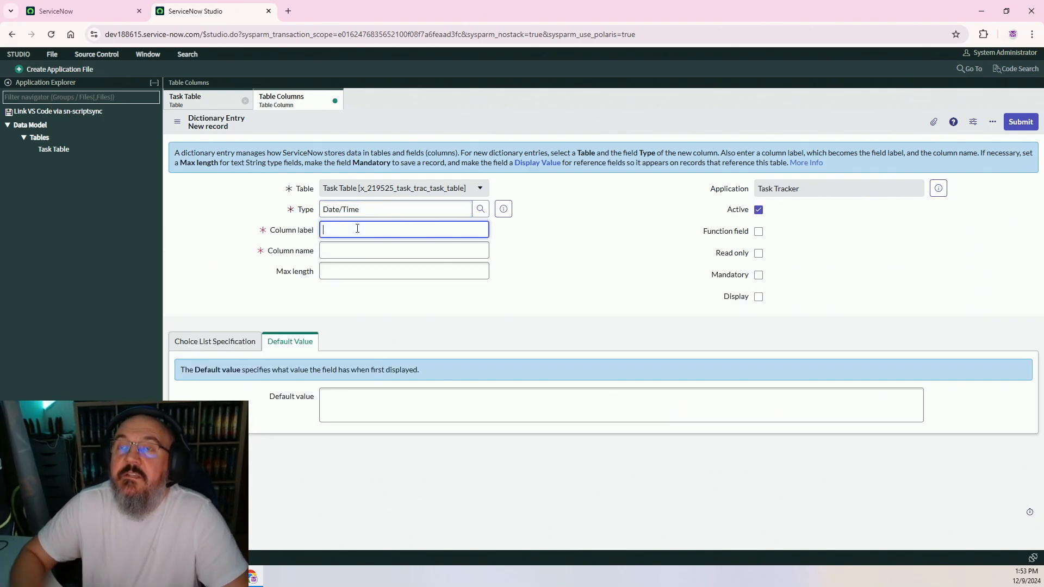
text(Due)
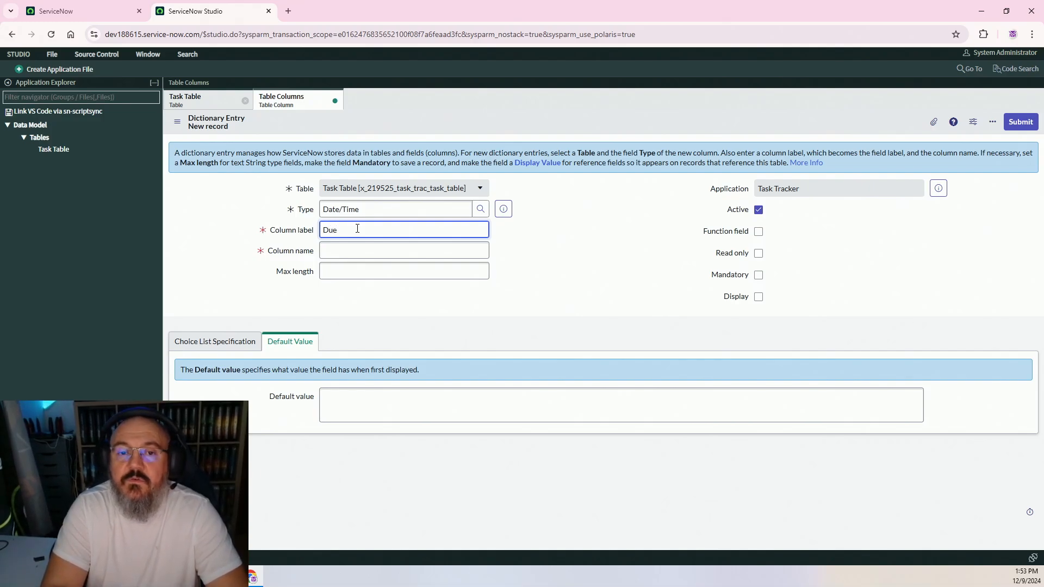
text( Date)
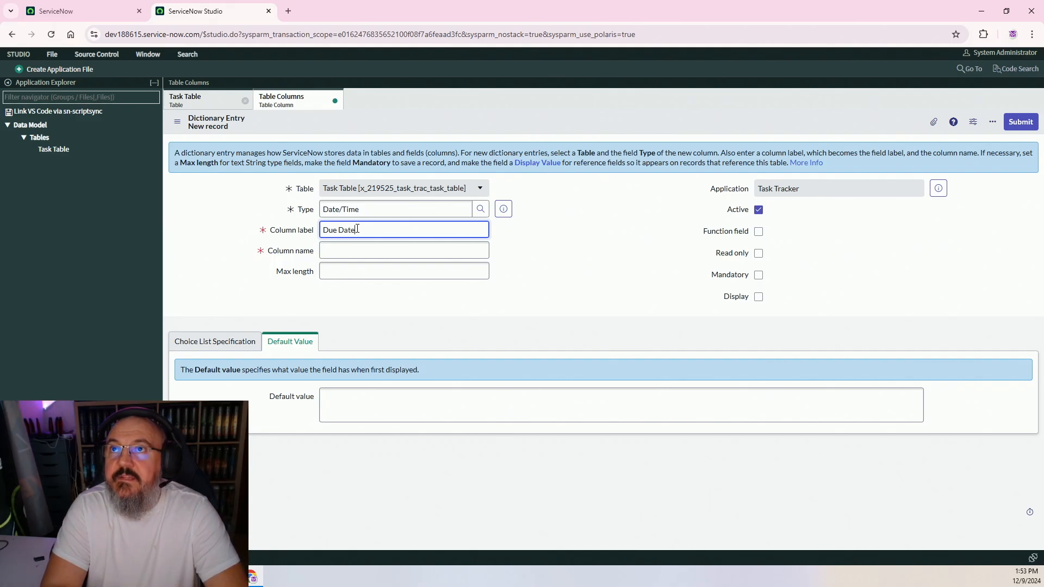
click(401, 251)
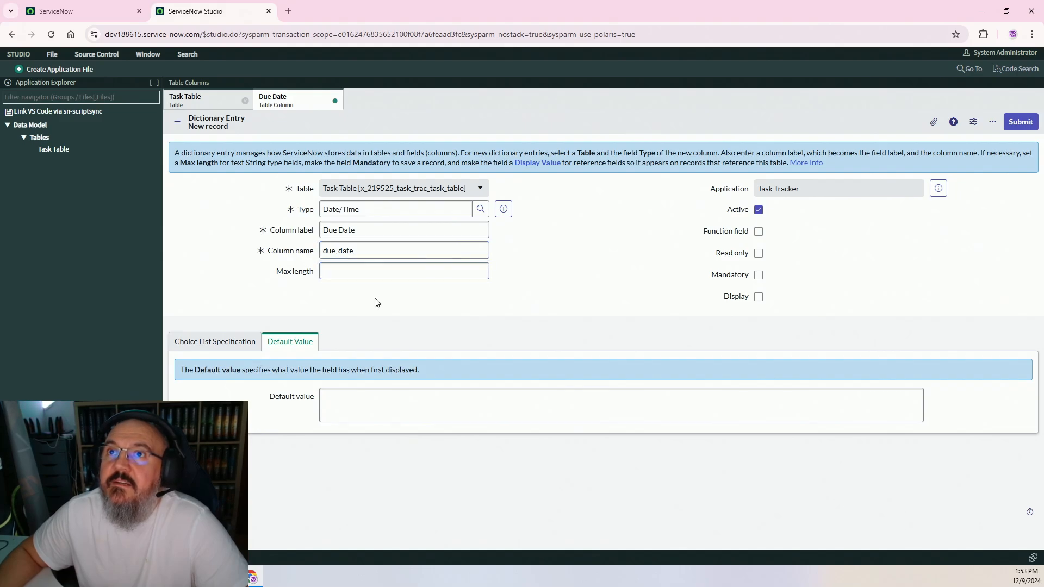
click(217, 227)
click(177, 123)
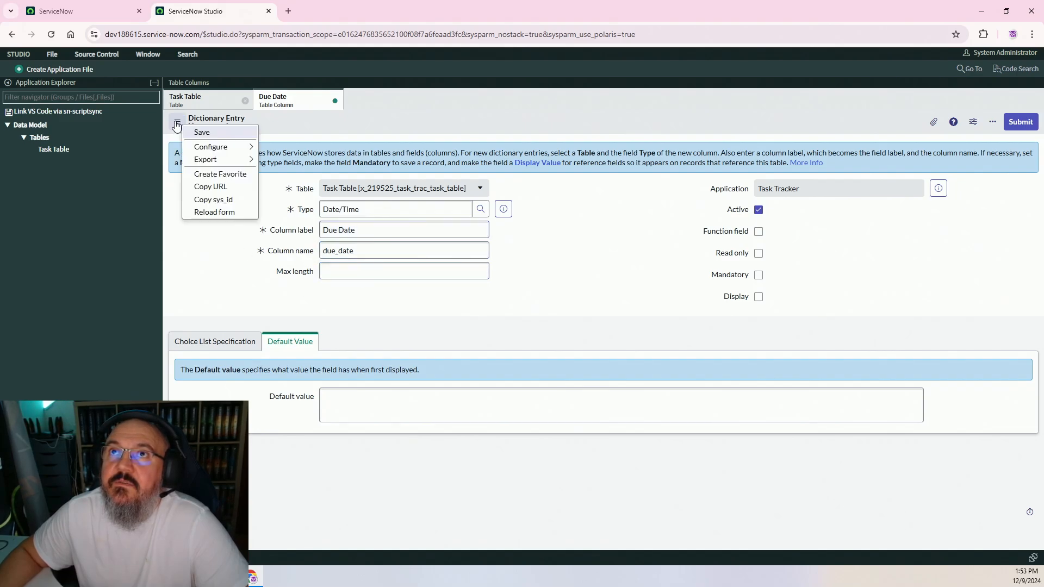
click(211, 132)
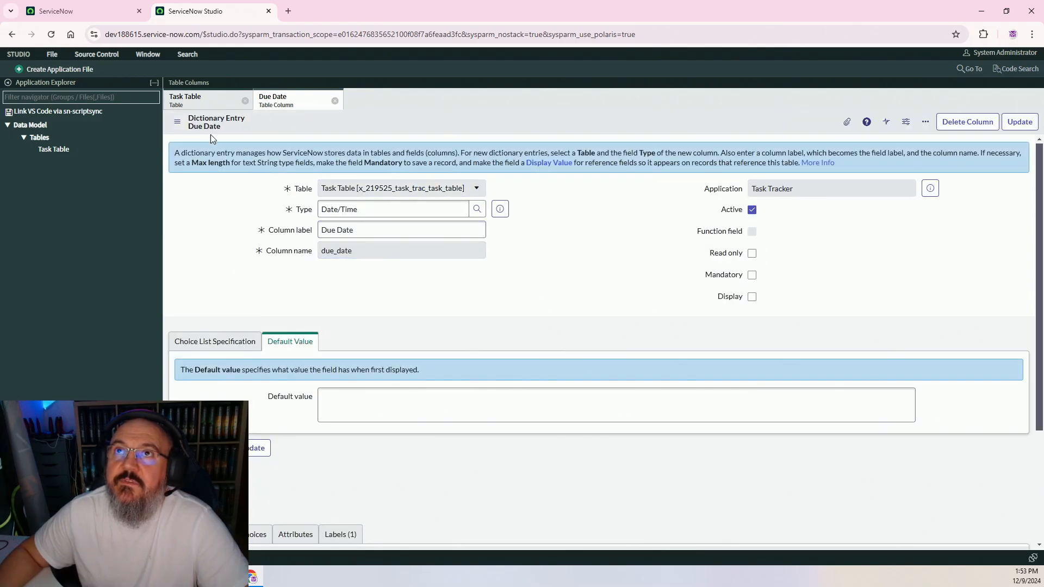
click(207, 101)
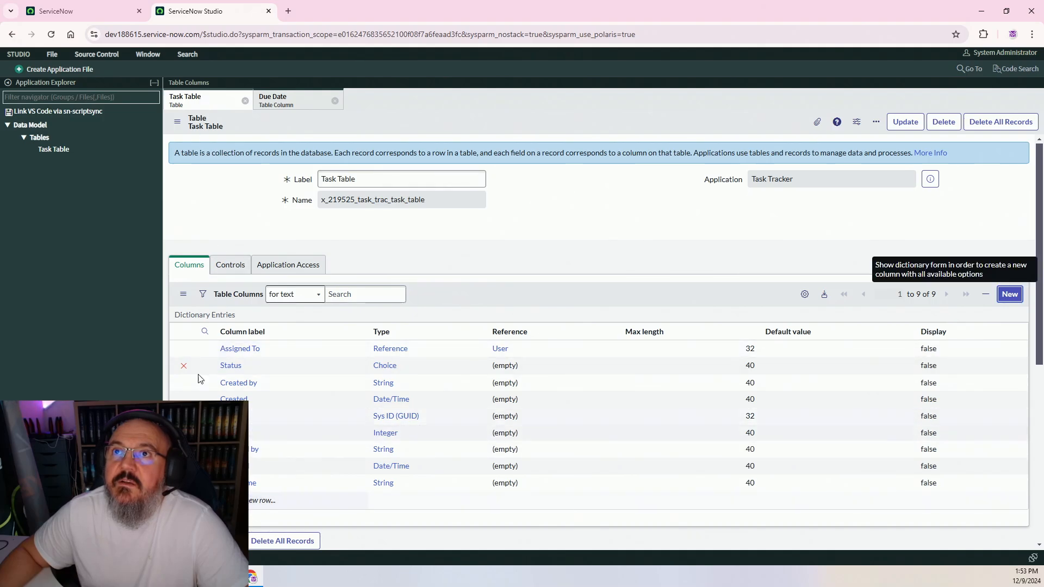
Refresh the Task Table columns list to show Due Date, then save the Task Table record
click(183, 294)
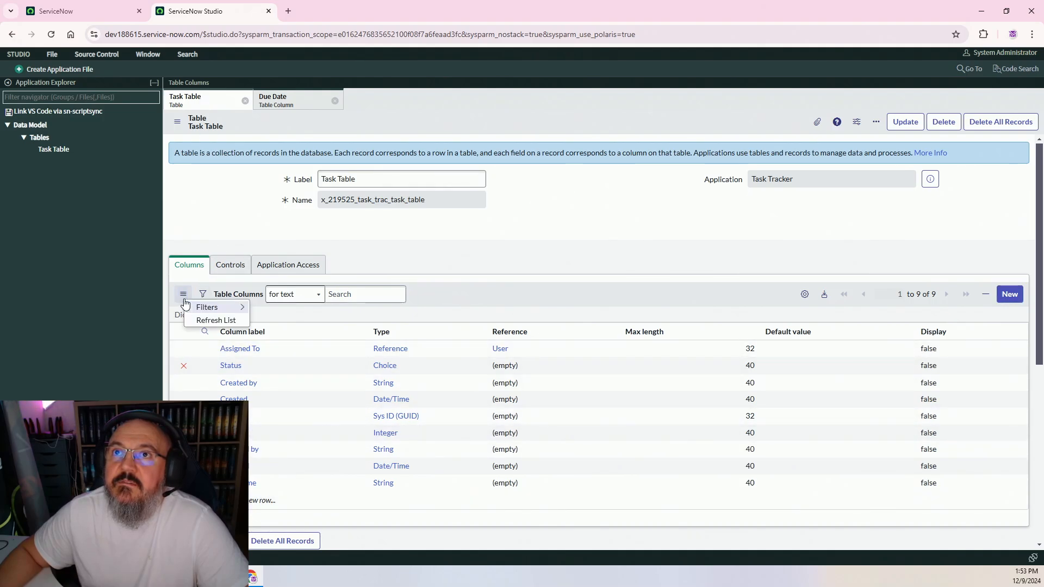
click(195, 319)
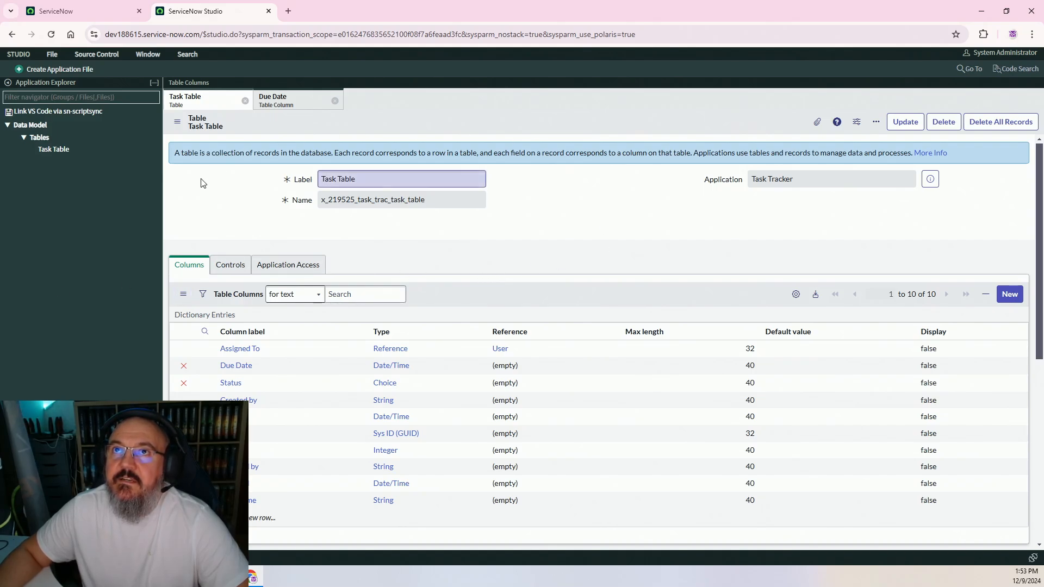
click(176, 121)
click(207, 132)
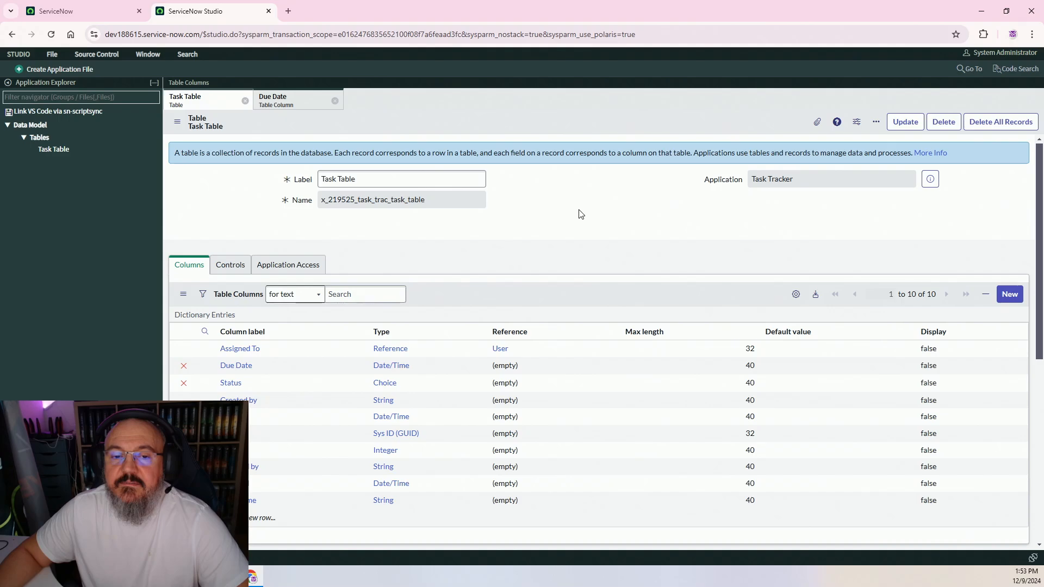
scroll(587, 203, down, 4)
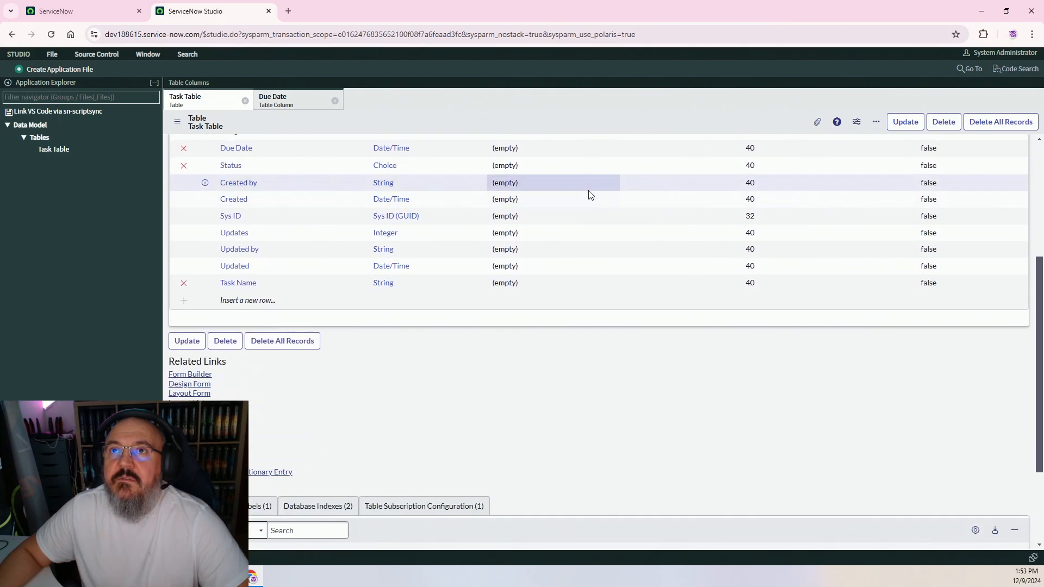
scroll(590, 195, up, 3)
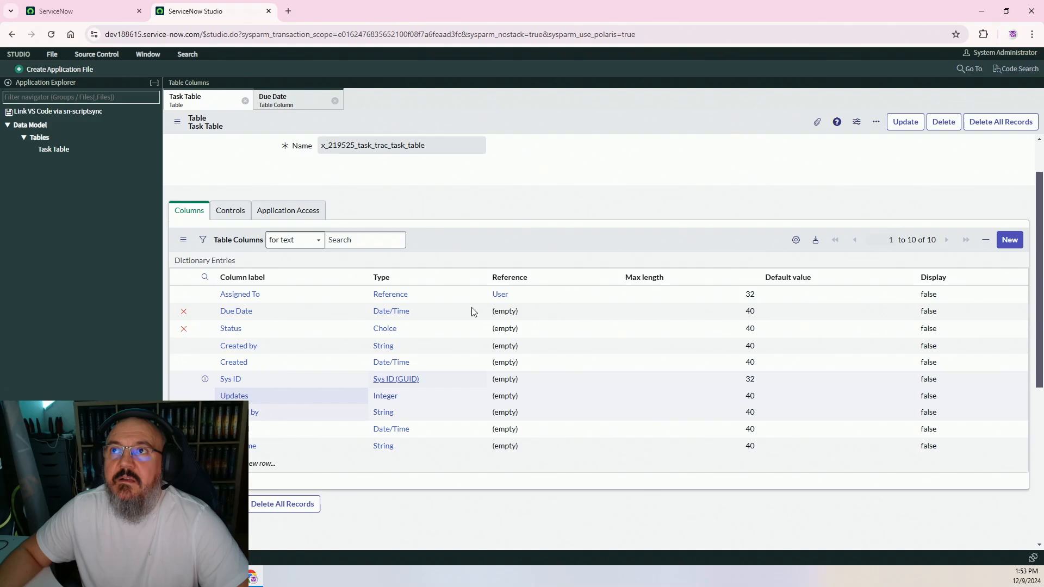
scroll(614, 153, down, 4)
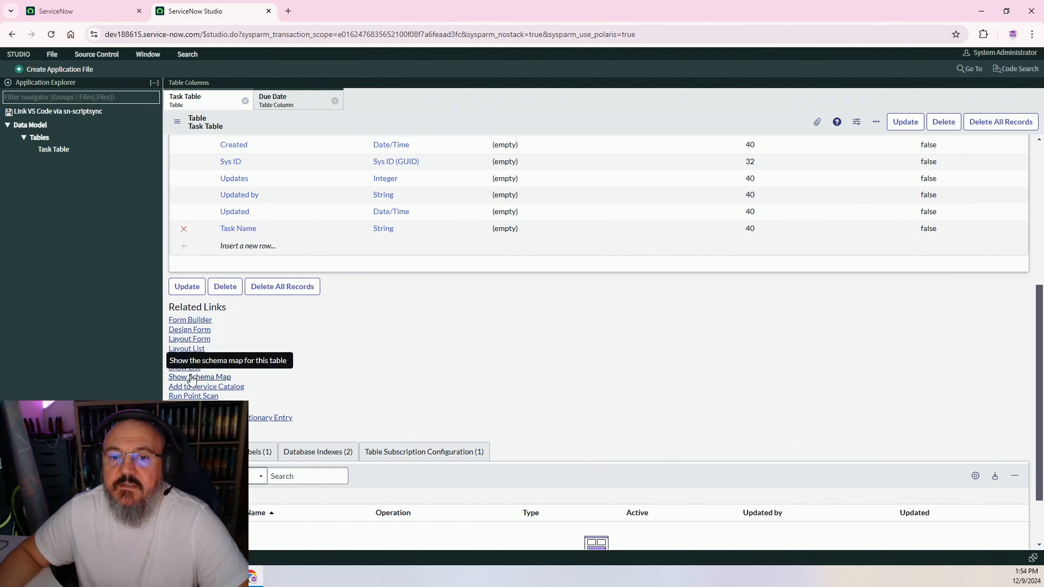
Move Status into the right column beneath Due Date on the Task Table form, save the layout, and return to Studio
click(202, 329)
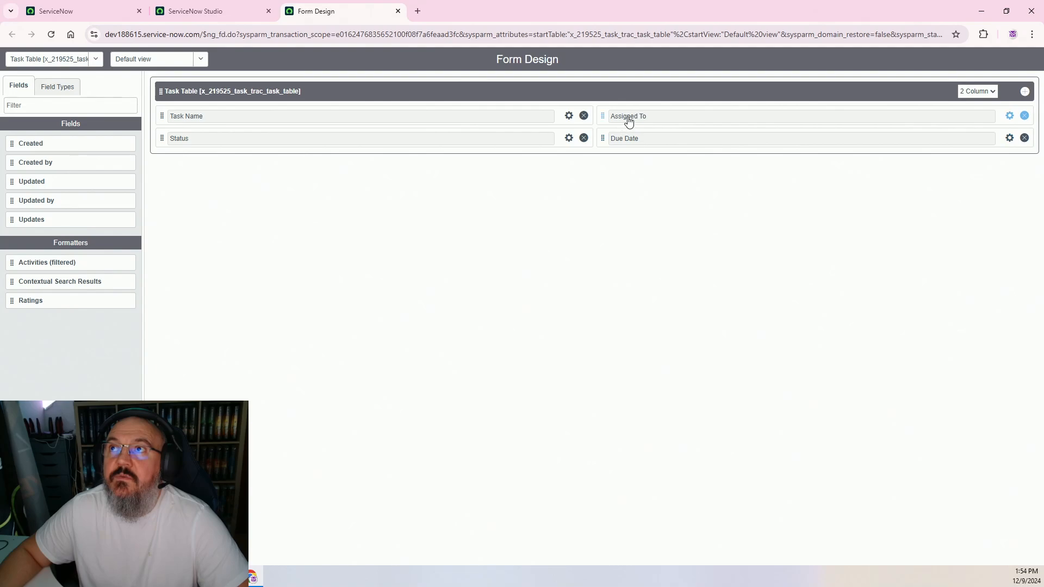
drag(629, 118, 163, 131)
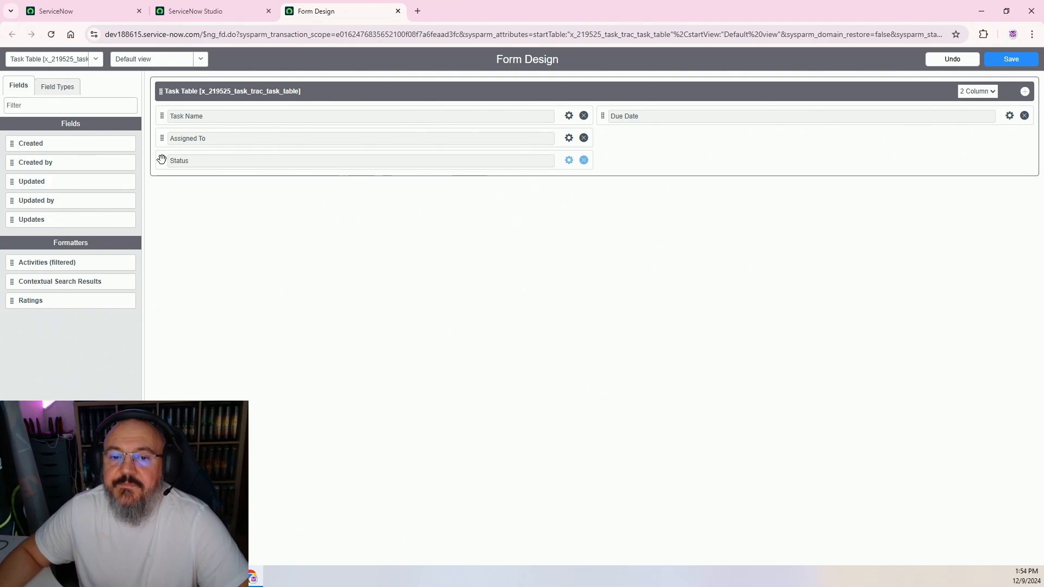
drag(230, 167, 611, 142)
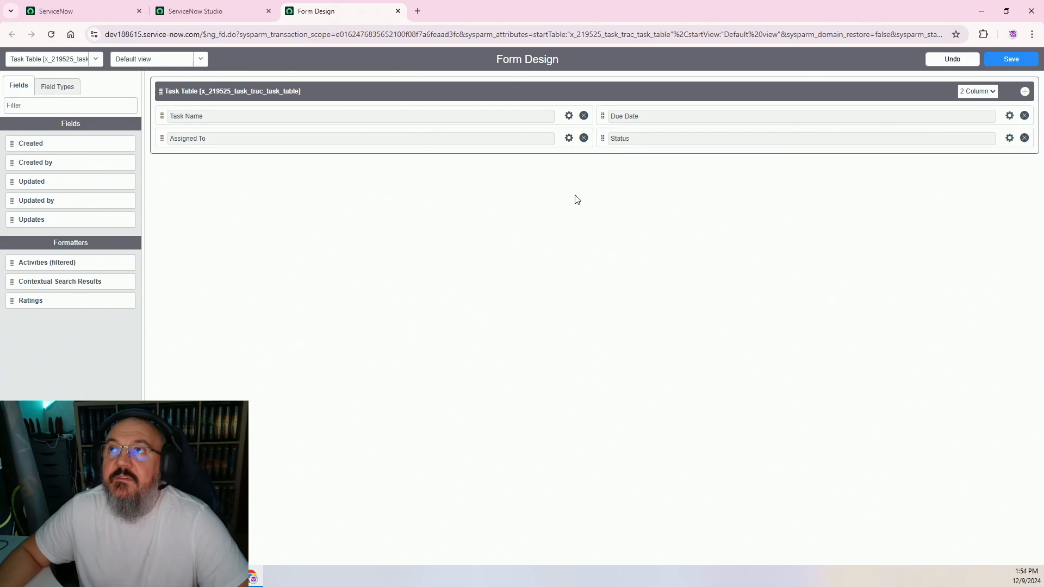
click(1010, 57)
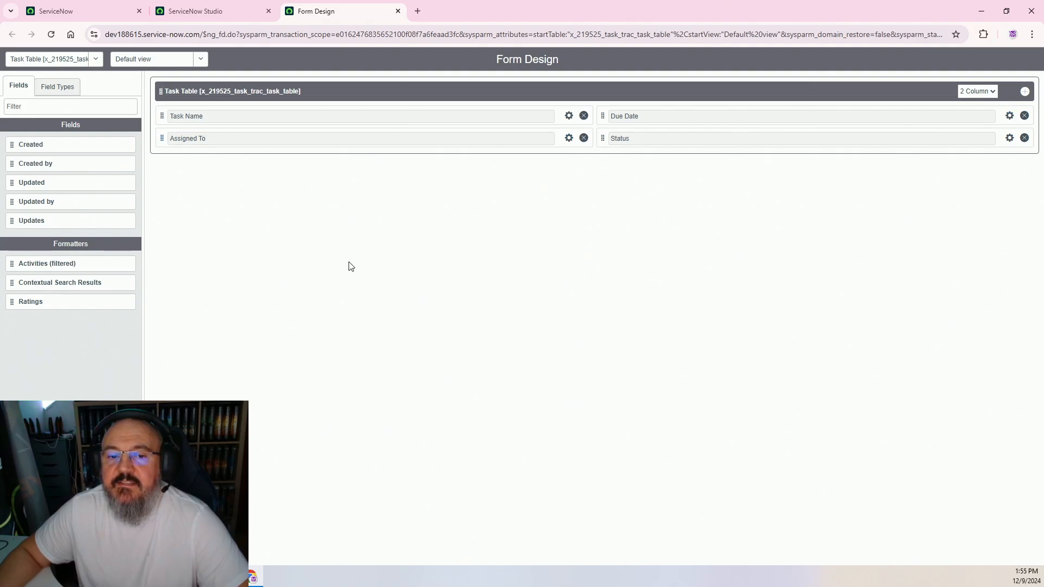
click(218, 12)
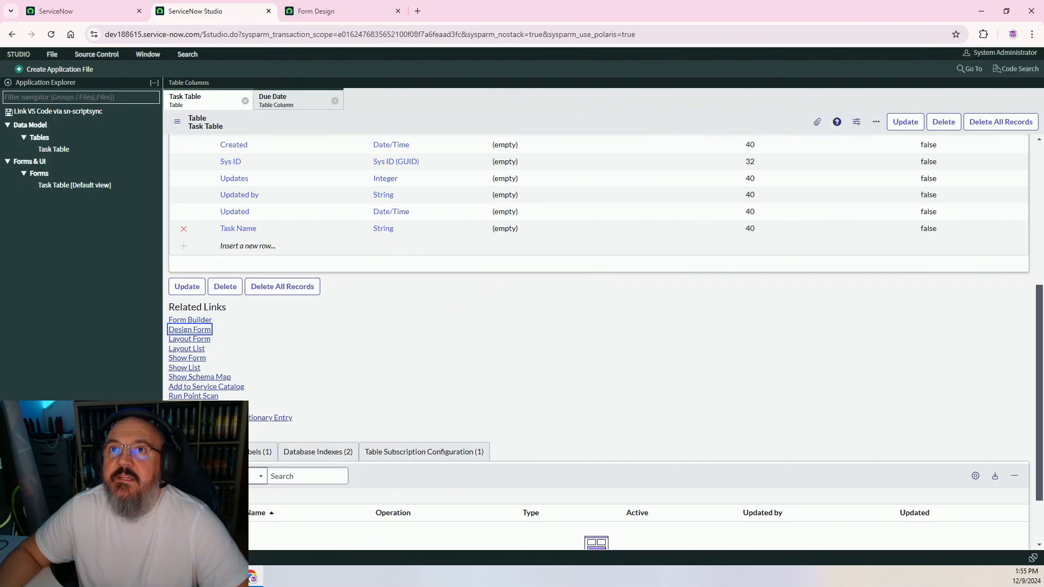
Preview a new Task Table record, trying the Assigned To lookup, Due Date picker and Status choices
click(183, 359)
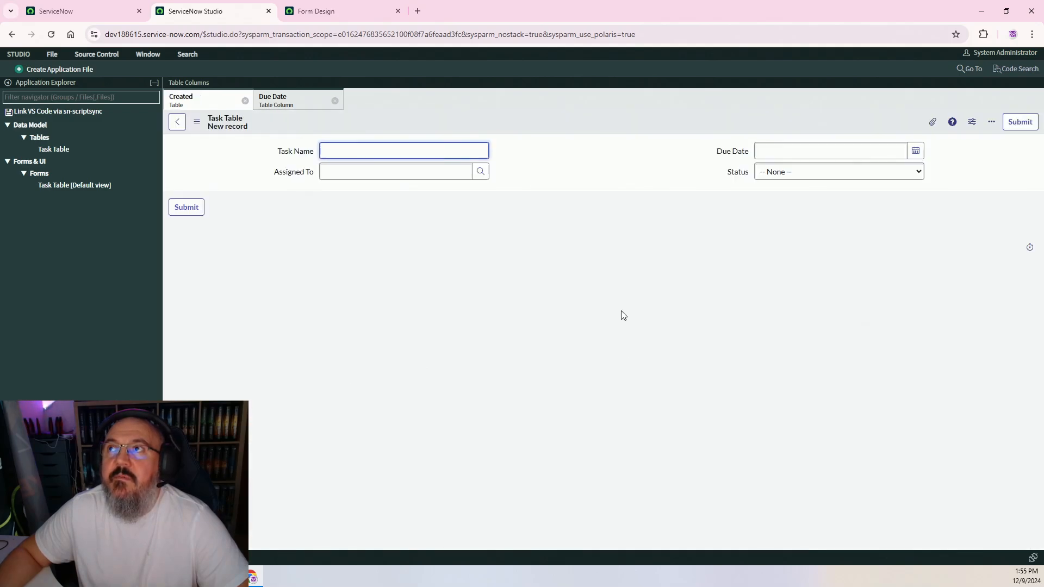
click(232, 165)
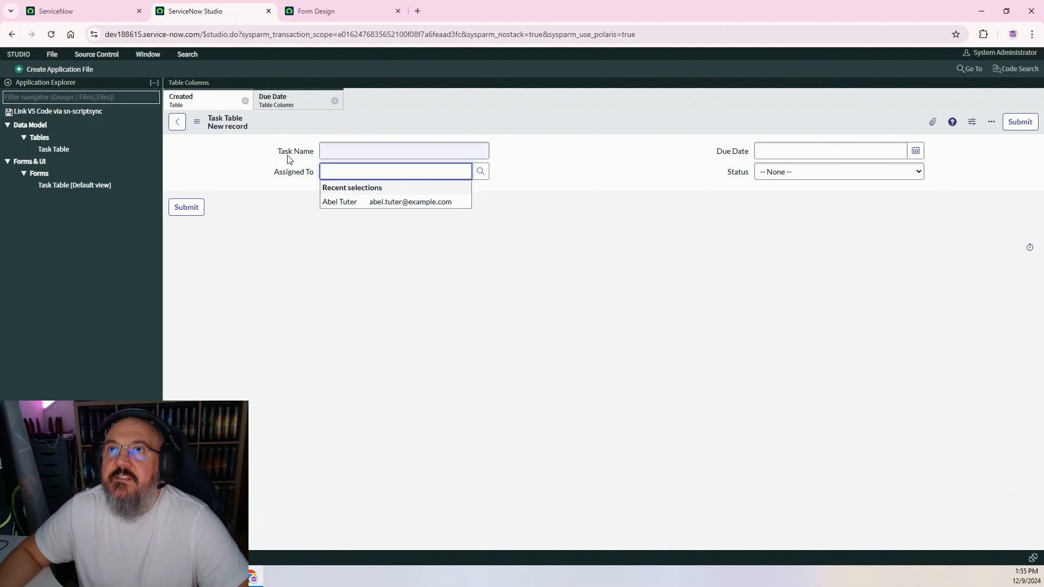
drag(281, 153, 313, 176)
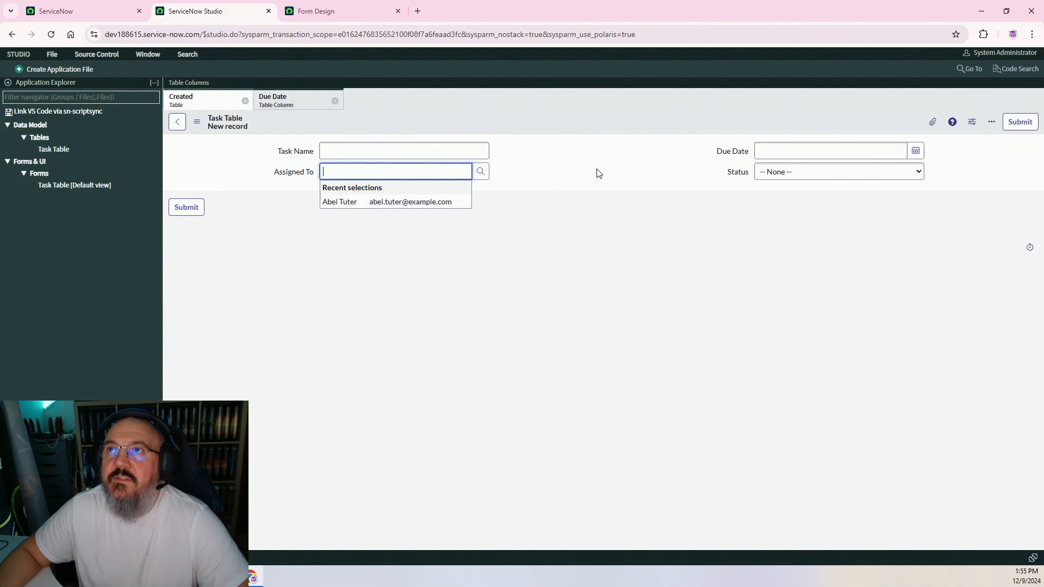
click(613, 173)
click(916, 152)
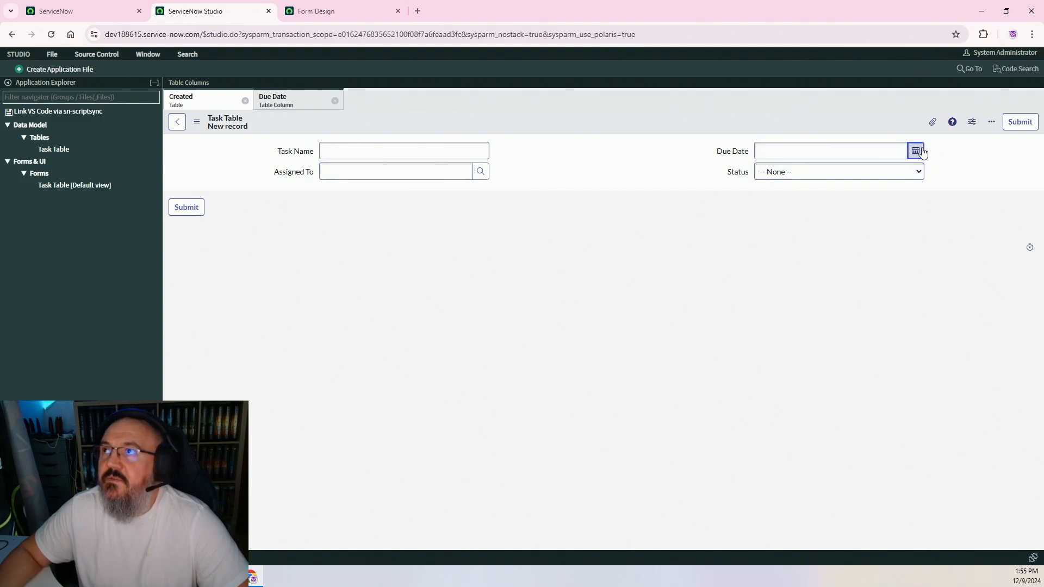
click(663, 152)
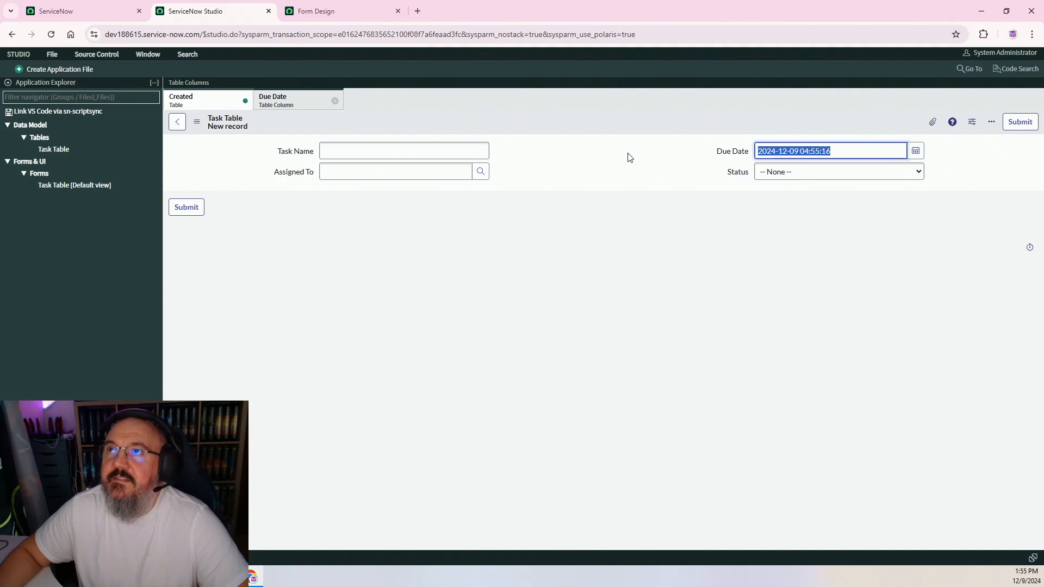
click(785, 173)
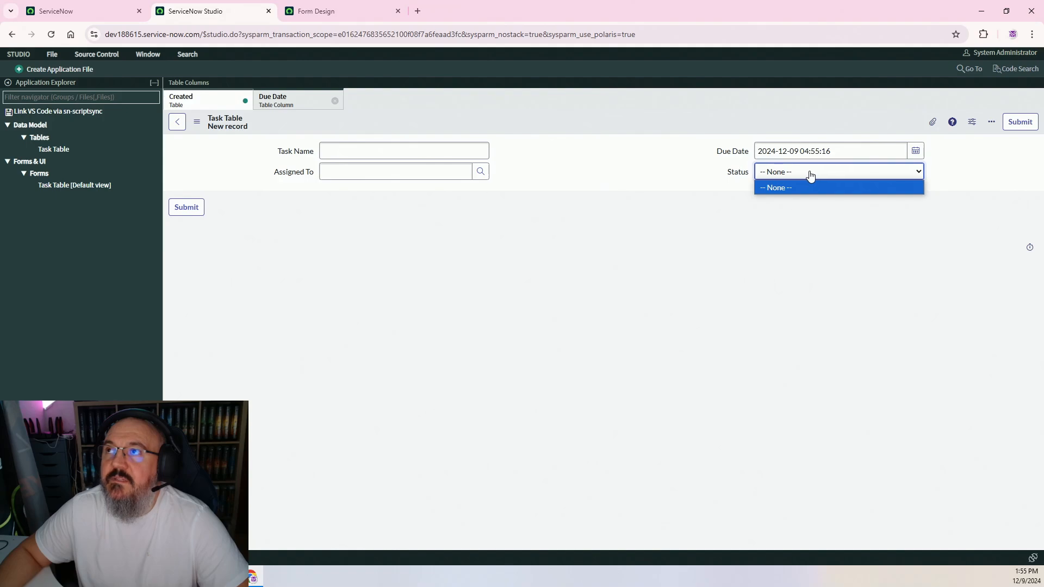
click(810, 175)
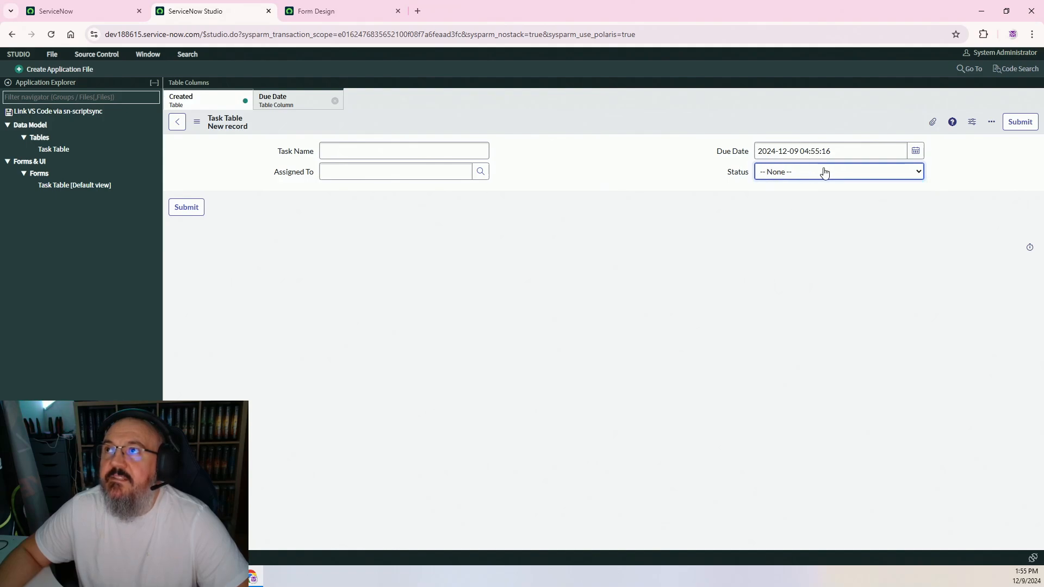
click(787, 171)
click(568, 170)
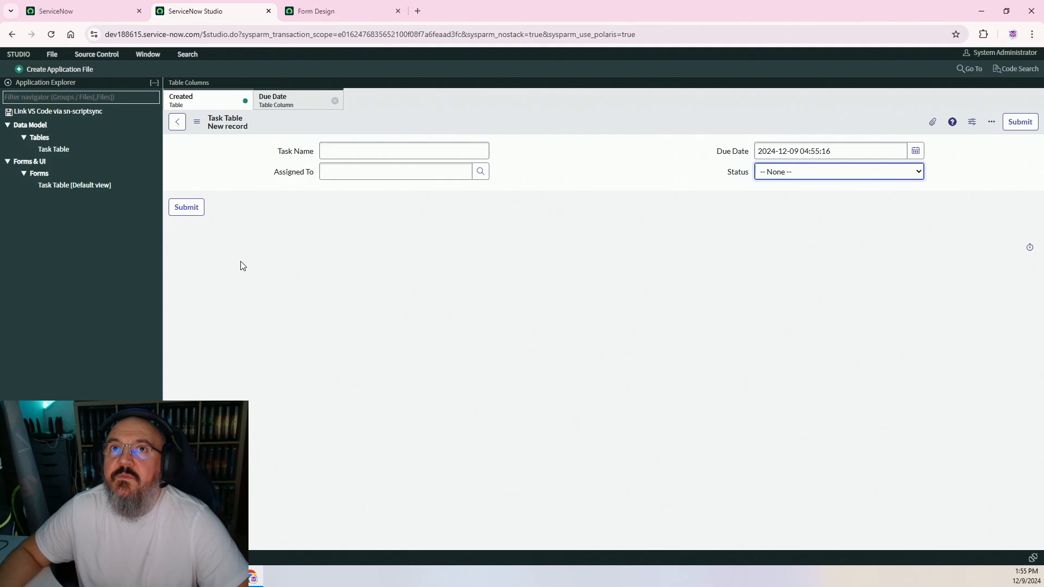
Leave the unsaved test record and go back to the Task Table record
click(63, 12)
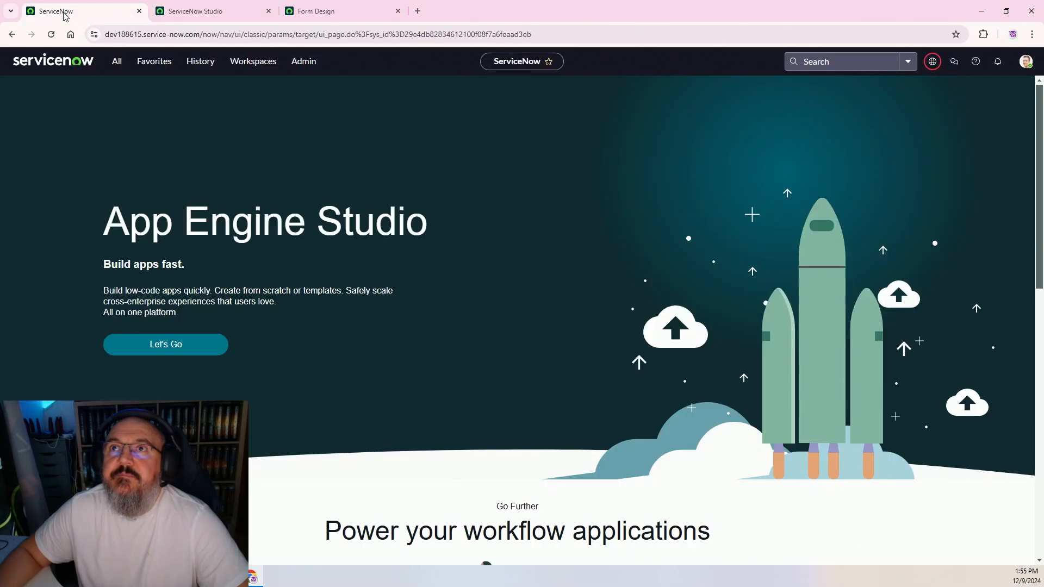
click(202, 11)
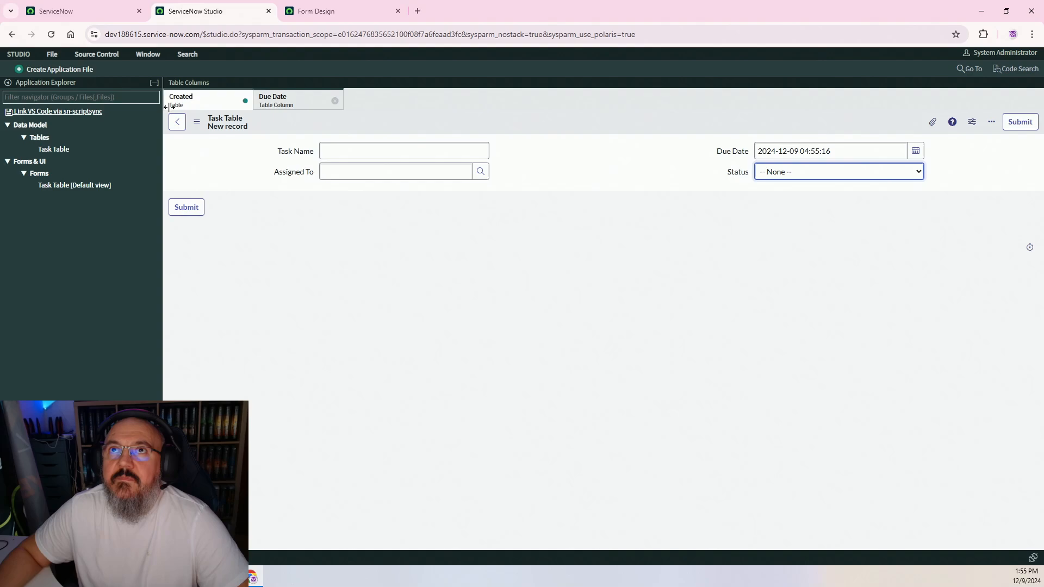
click(207, 107)
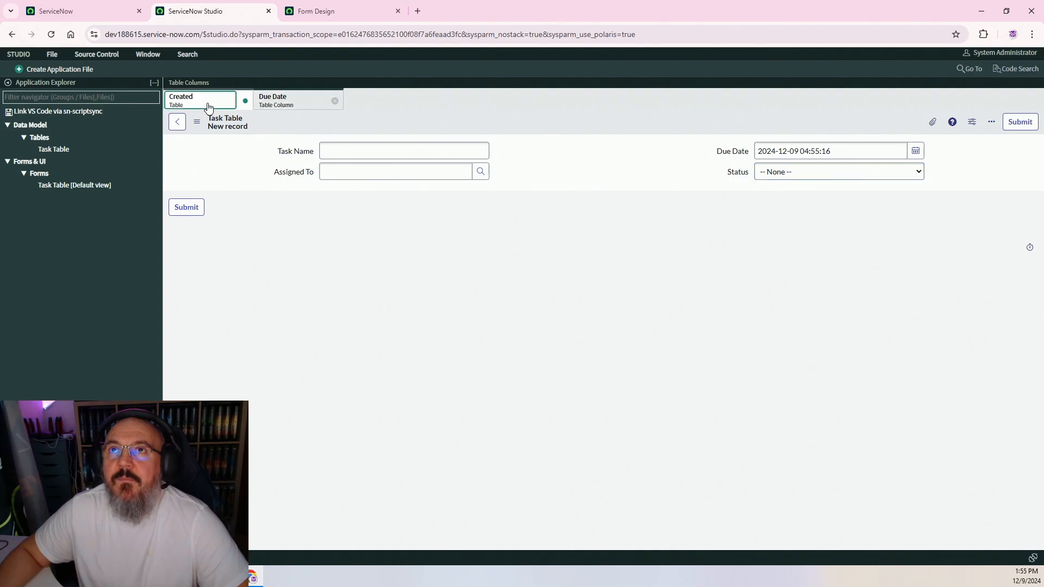
click(13, 35)
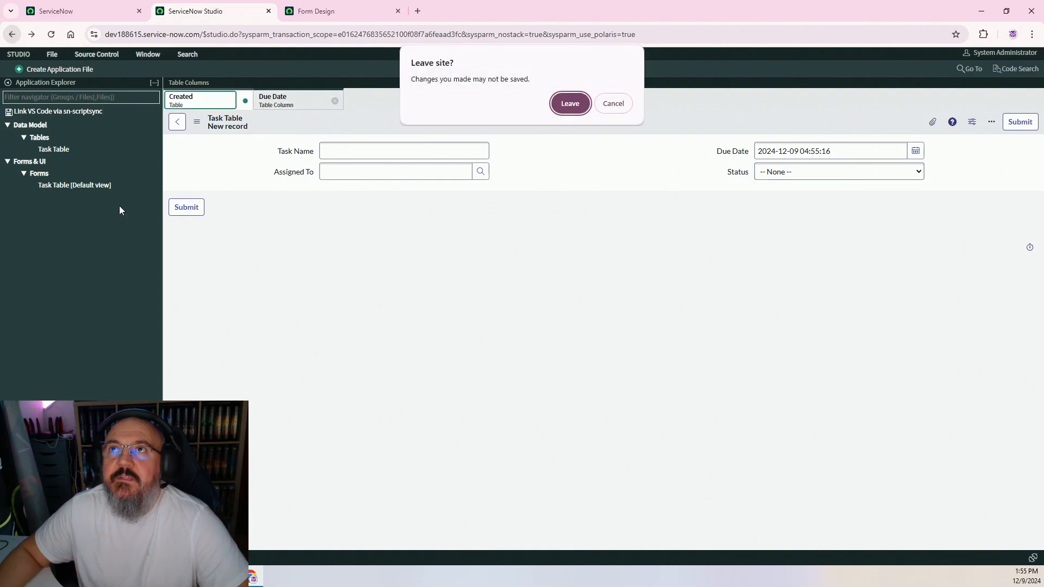
click(571, 104)
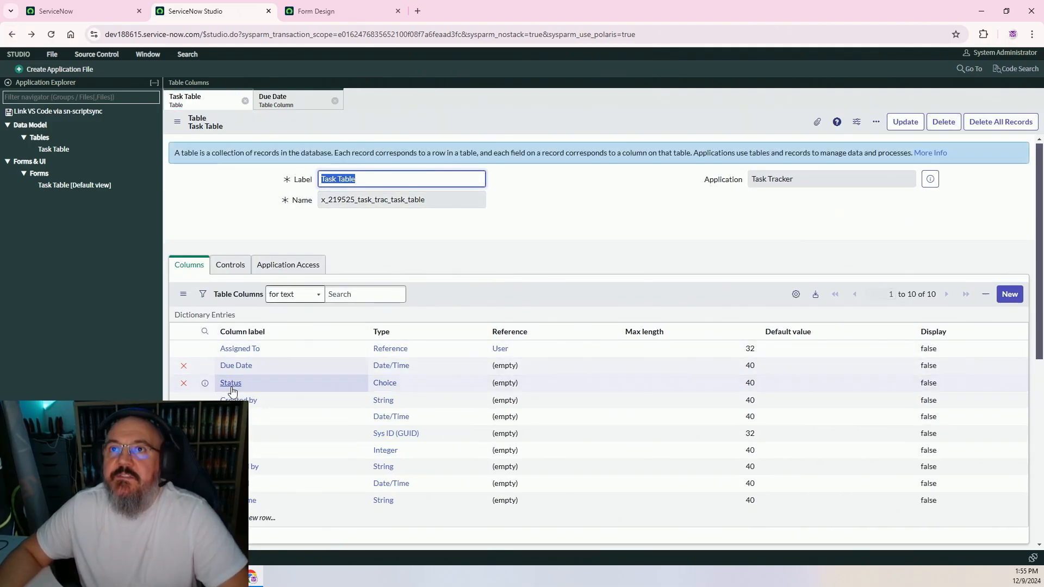
Add an Open choice to the Status column with value 1 and sequence 10
click(231, 384)
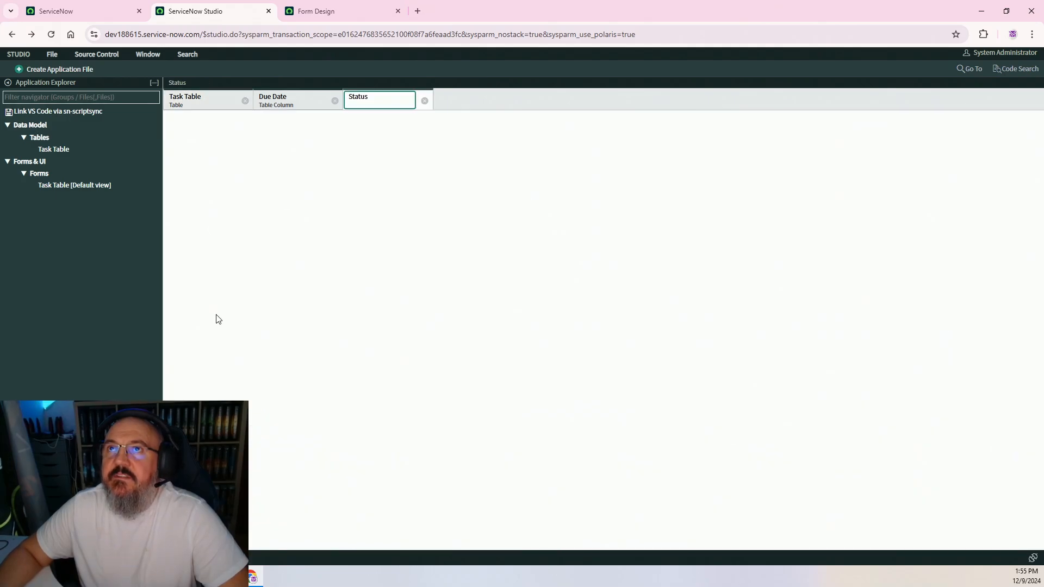
scroll(526, 186, down, 3)
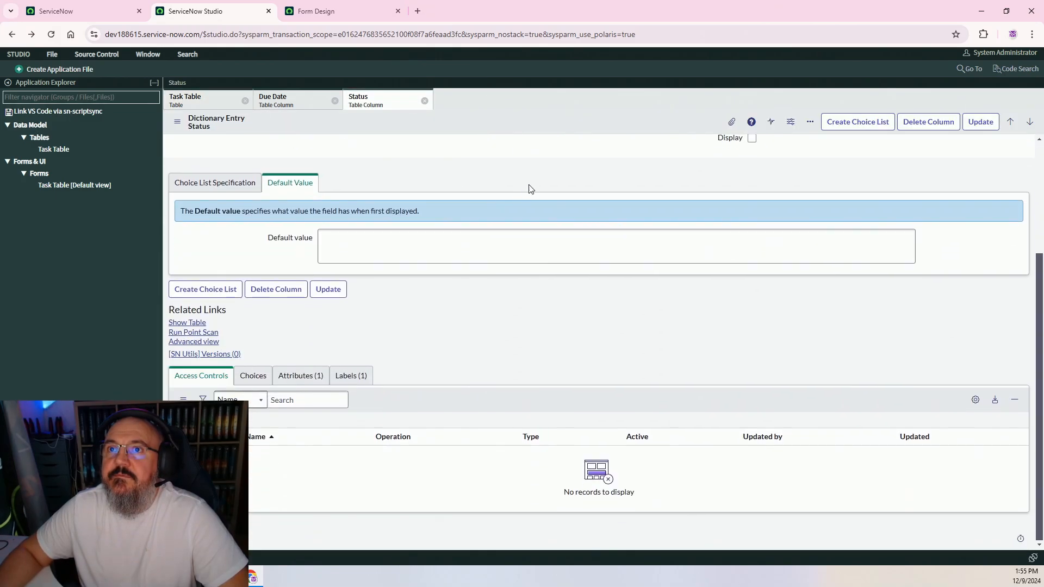
click(250, 373)
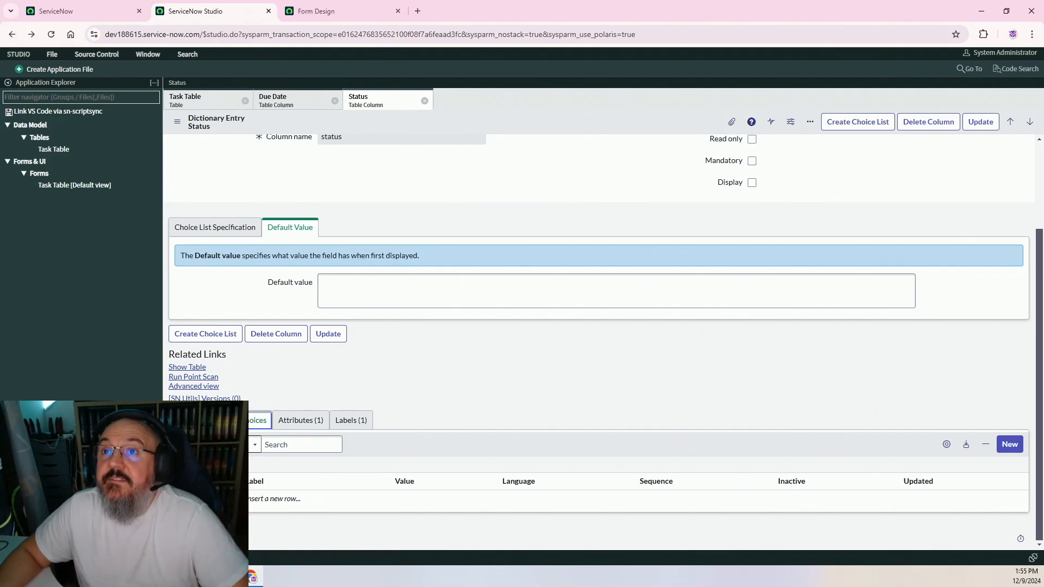
click(267, 500)
text(Ope)
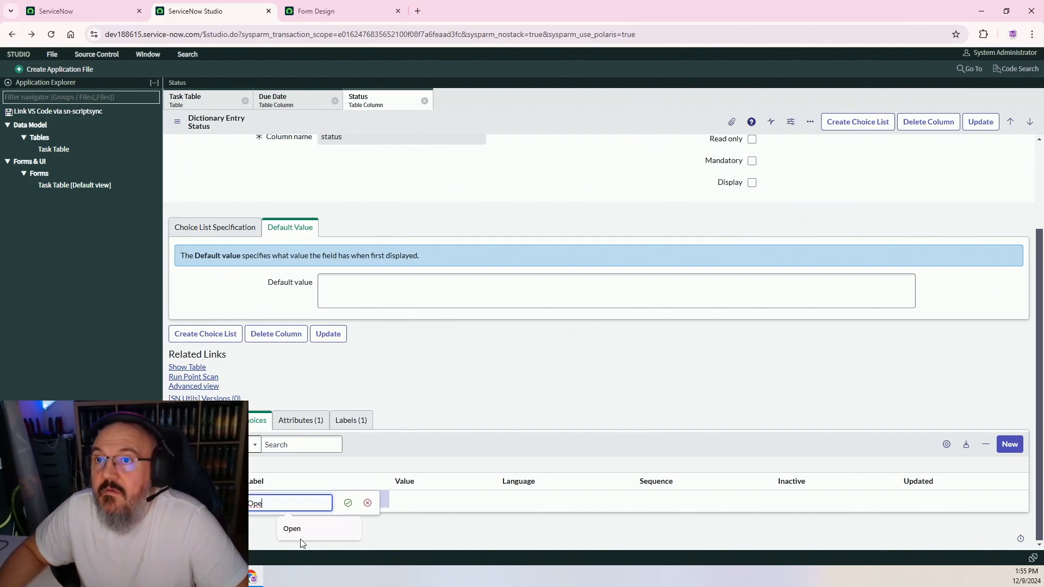
text(n)
click(348, 503)
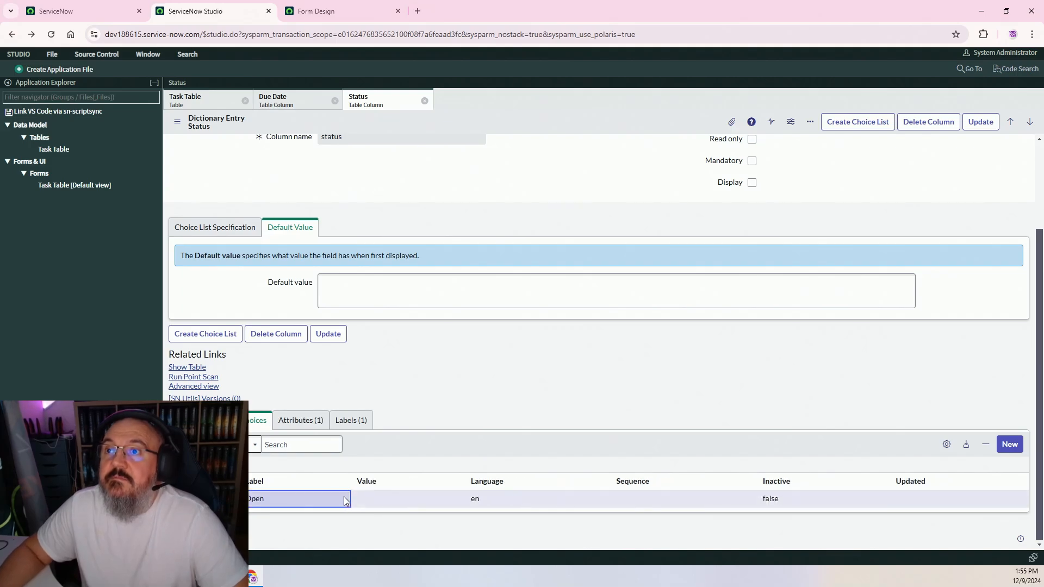
double_click(402, 501)
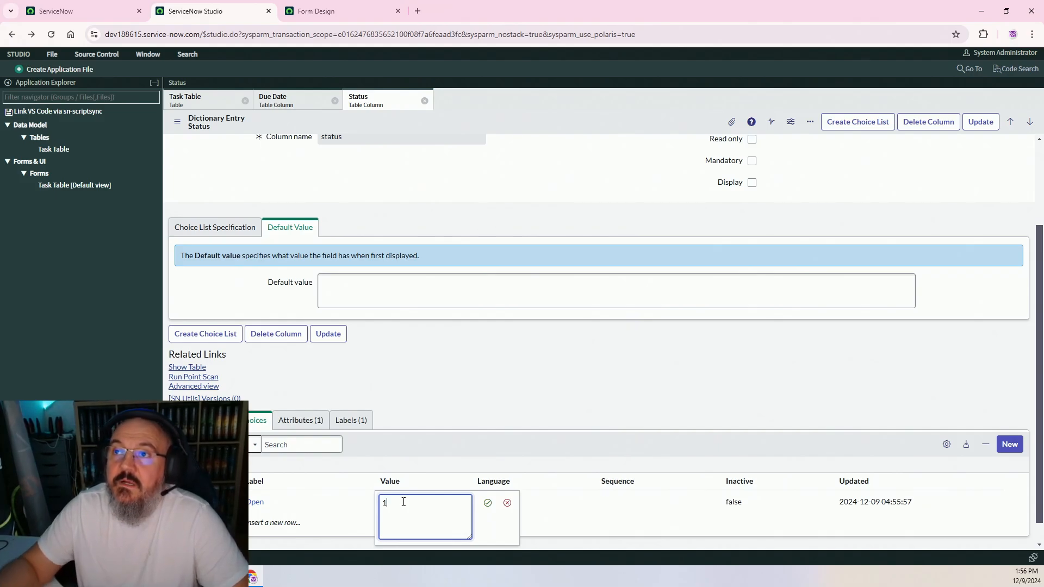
text(1)
click(488, 503)
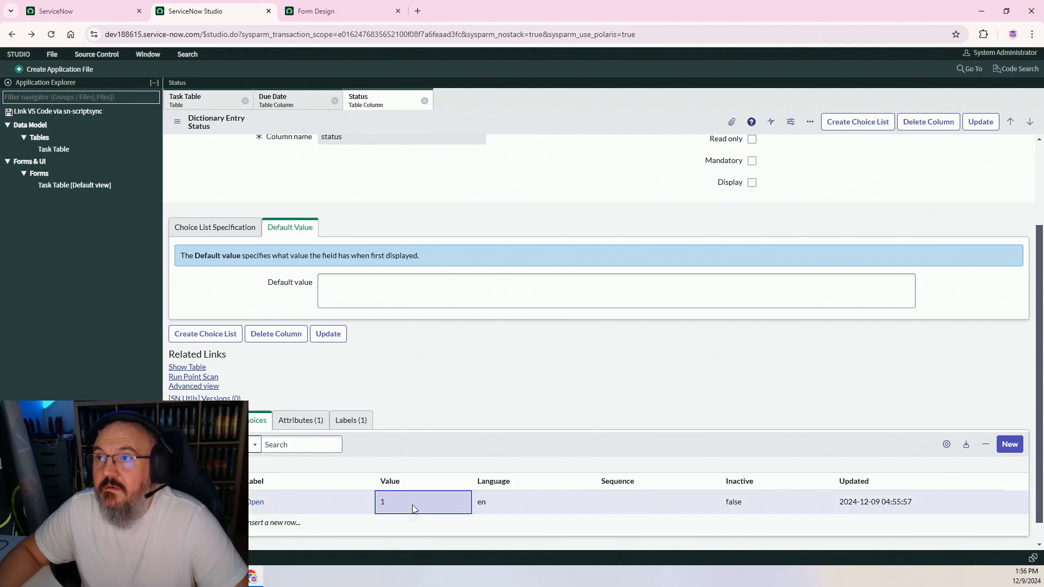
double_click(629, 501)
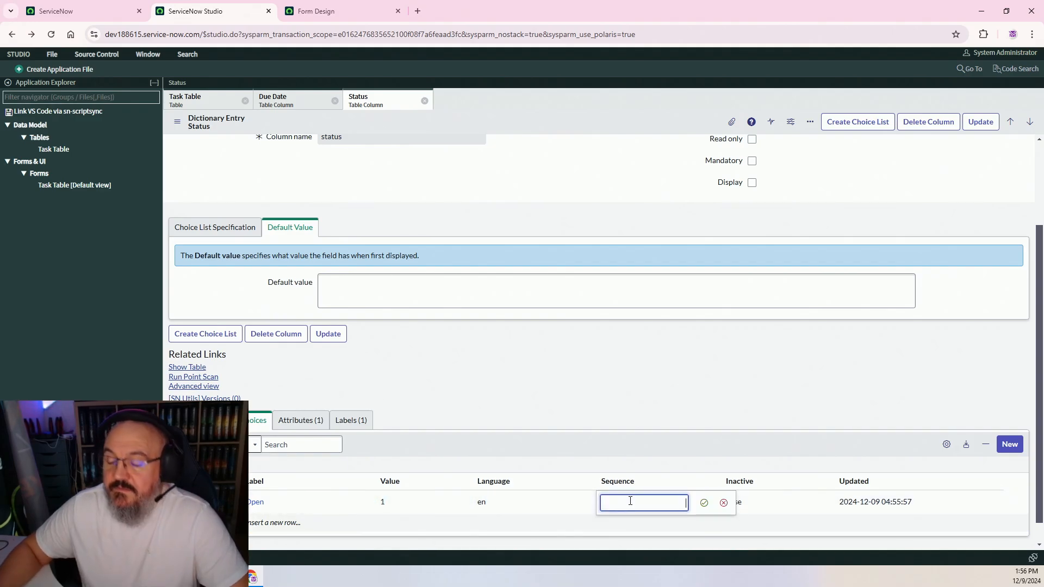
text(10)
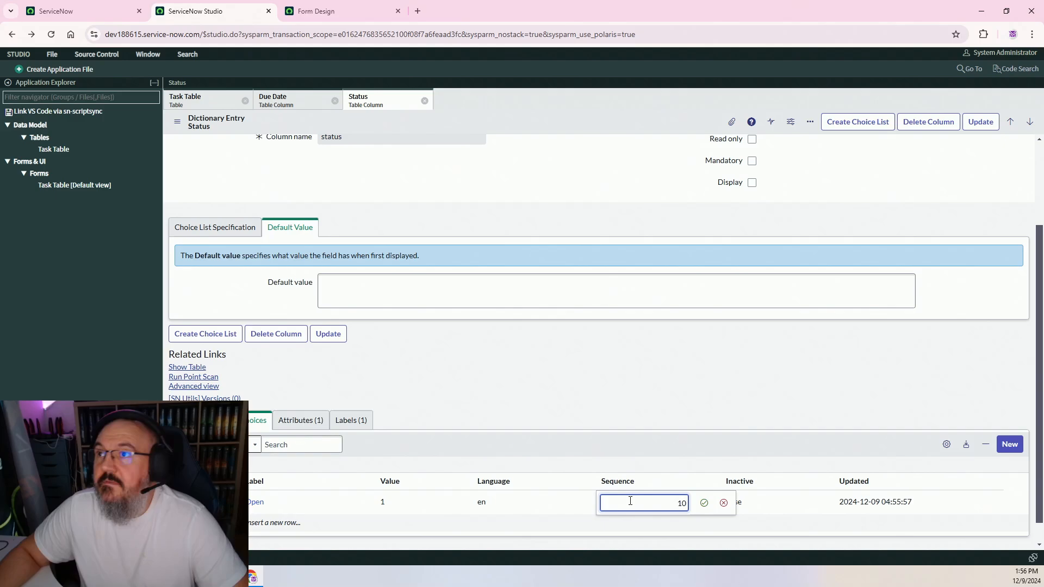
click(704, 503)
Add an In Progress choice with value 2 and sequence 20
double_click(264, 523)
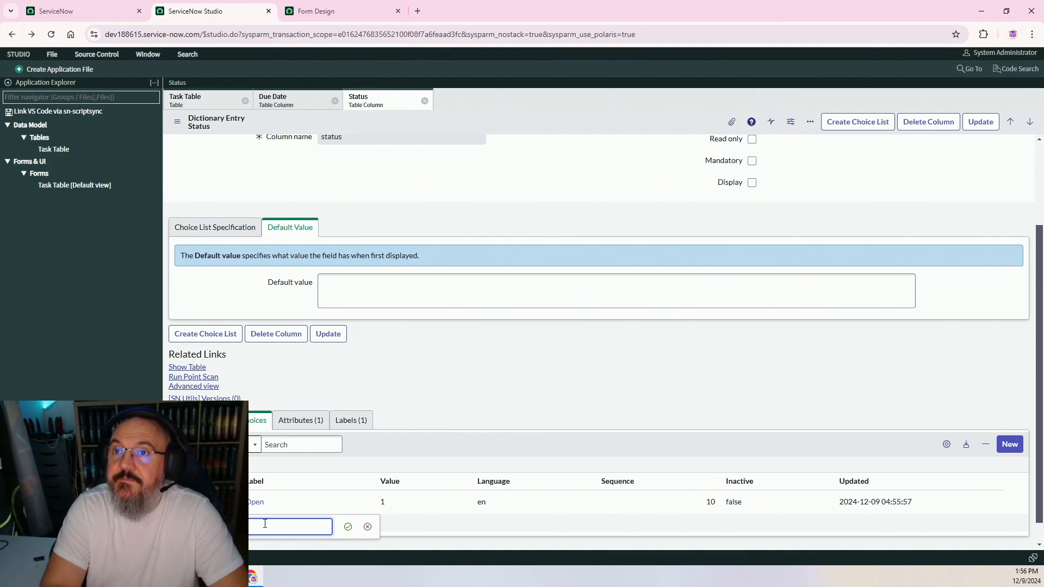
text(In Progress)
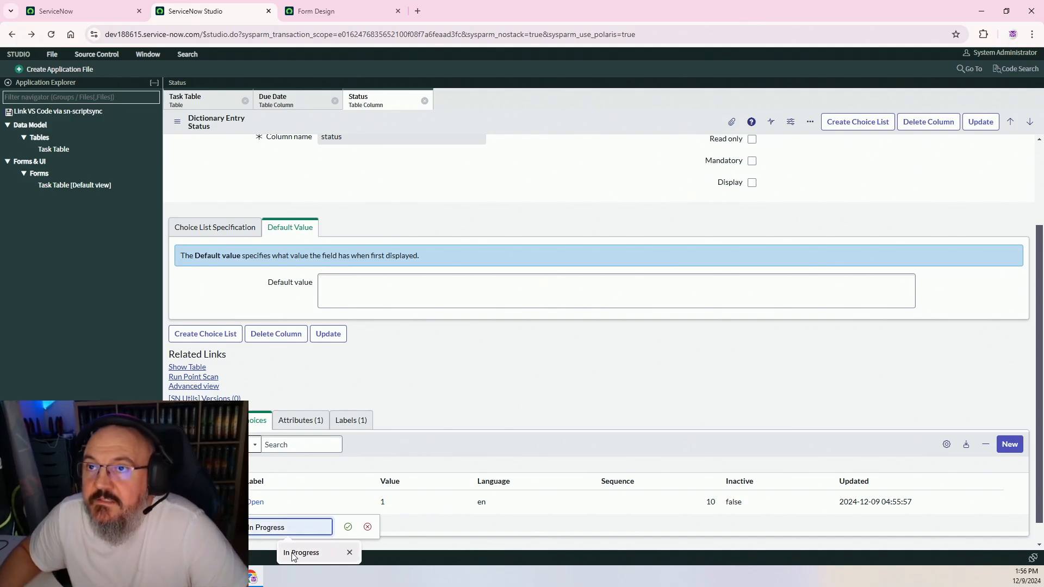
click(302, 552)
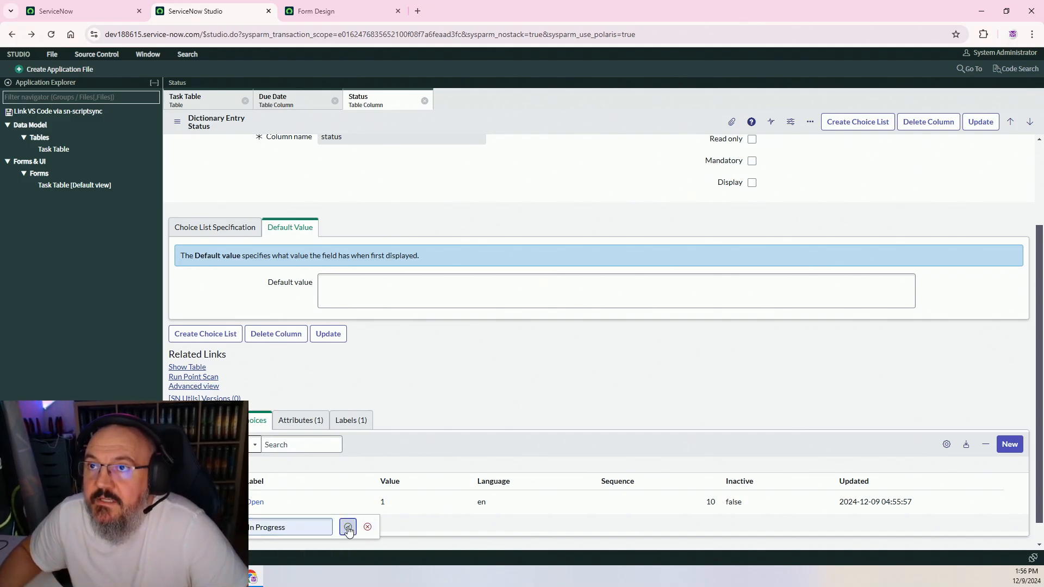
click(348, 526)
double_click(400, 526)
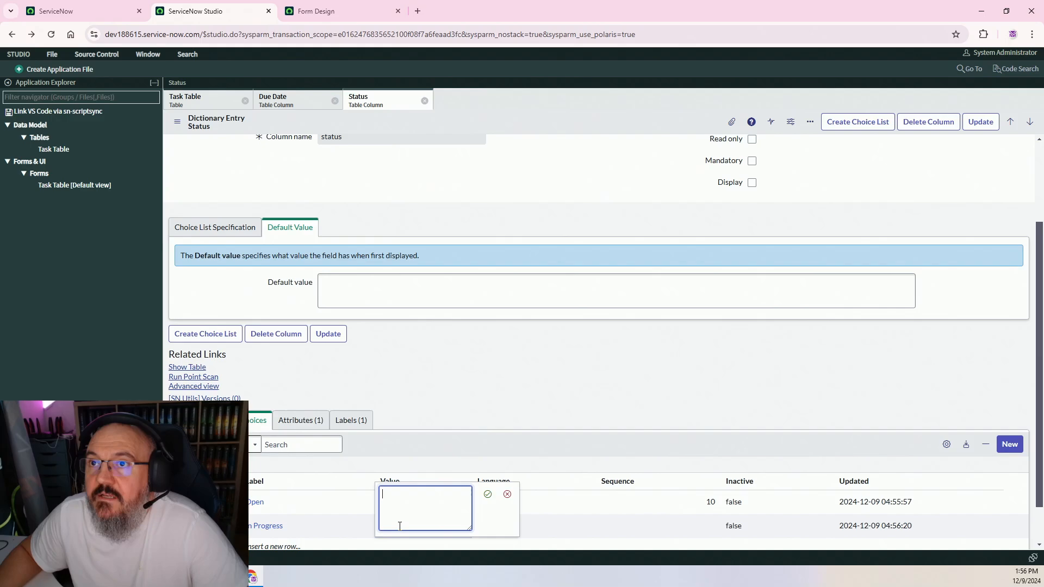
text(2)
click(488, 494)
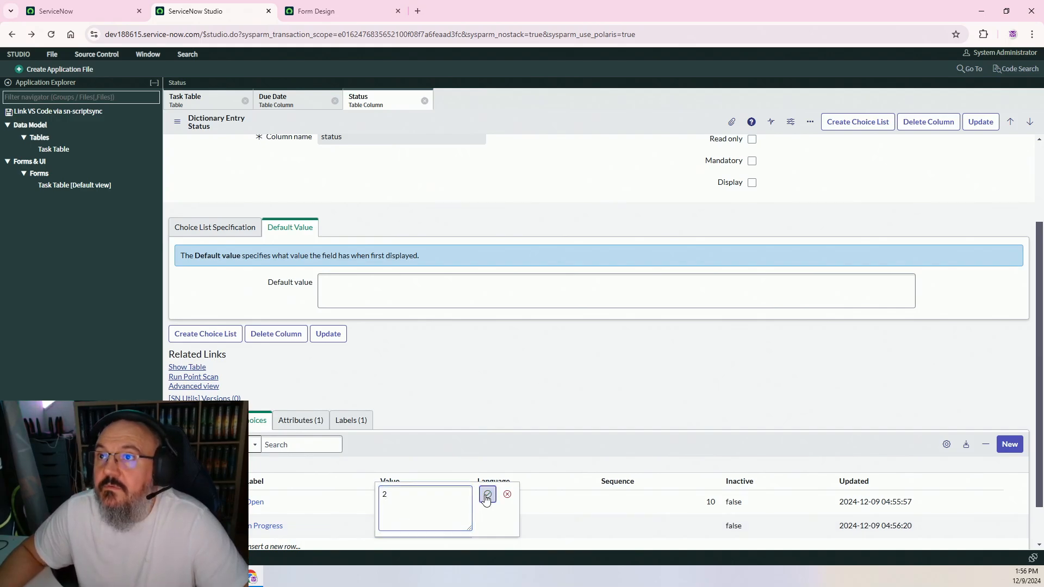
double_click(642, 531)
text(20)
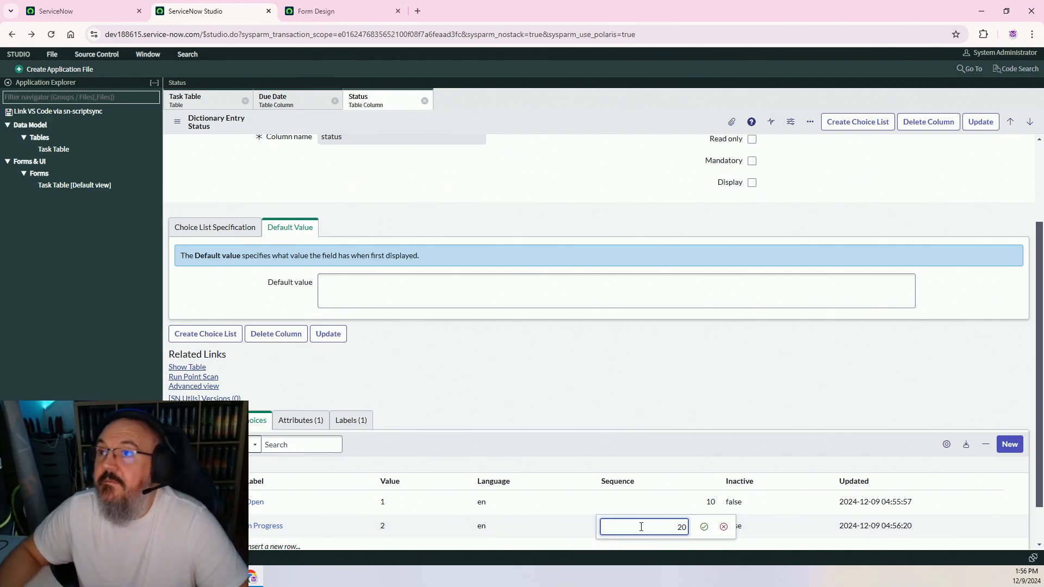
click(704, 527)
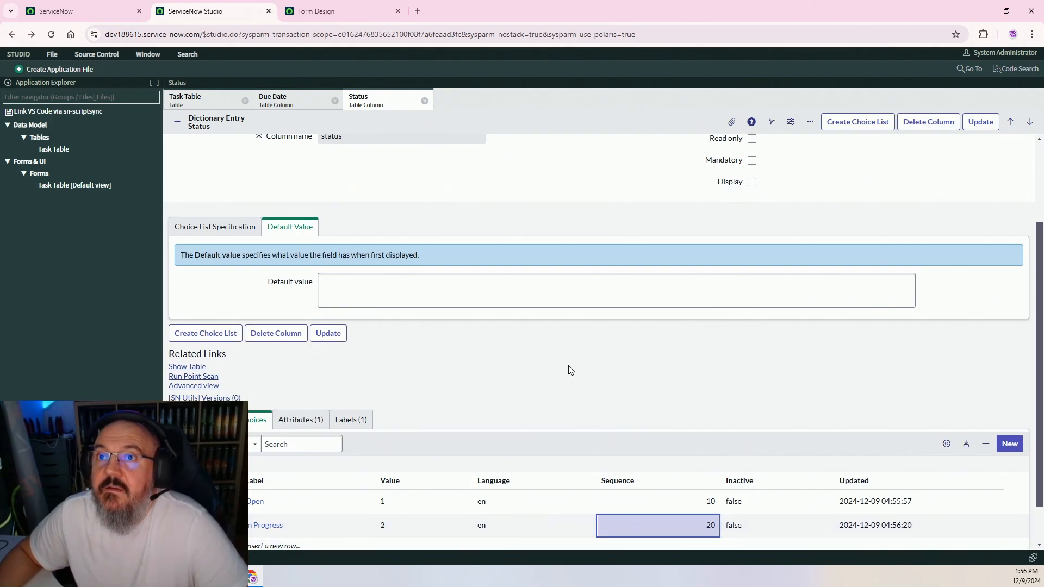
Add a Completed choice with value 3 and sequence 30
scroll(569, 369, down, 1)
double_click(279, 505)
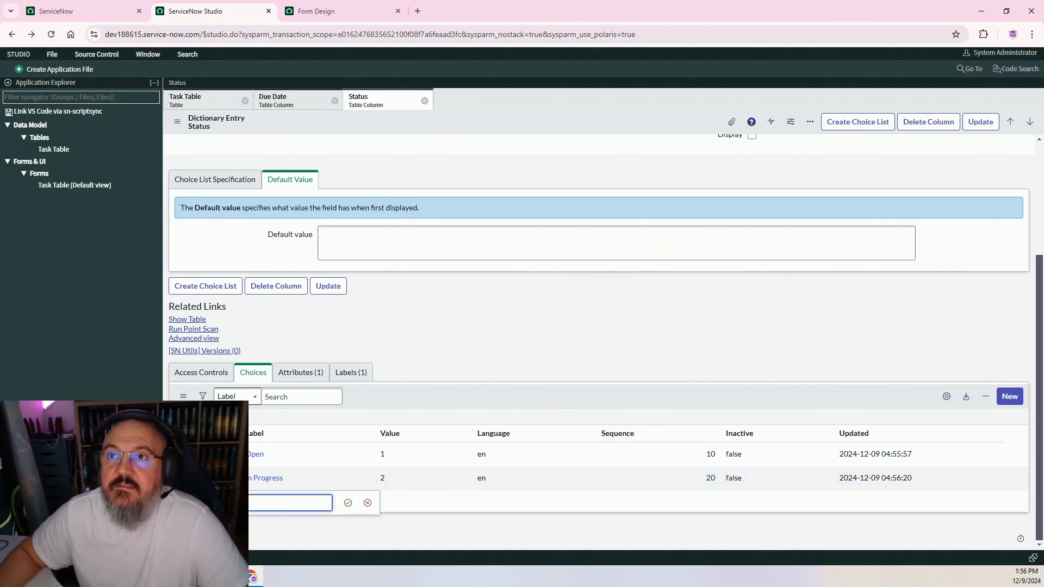
click(278, 503)
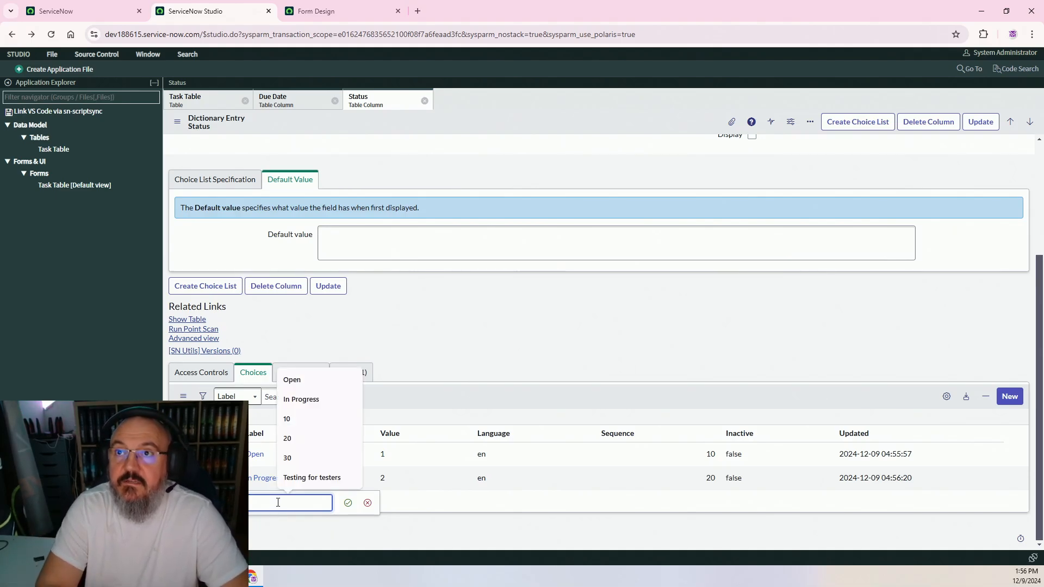
text(Completed)
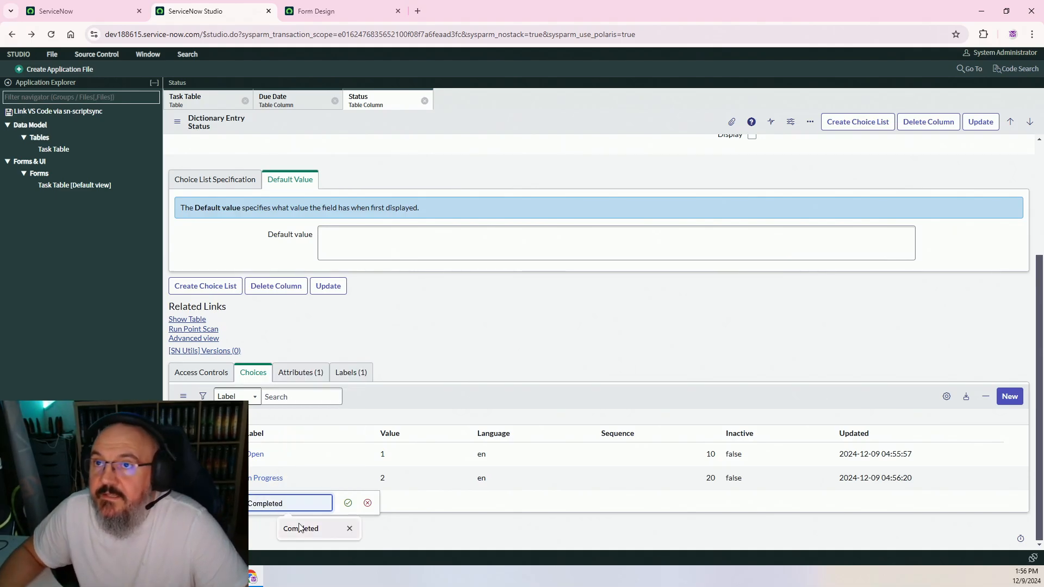
click(300, 529)
click(346, 505)
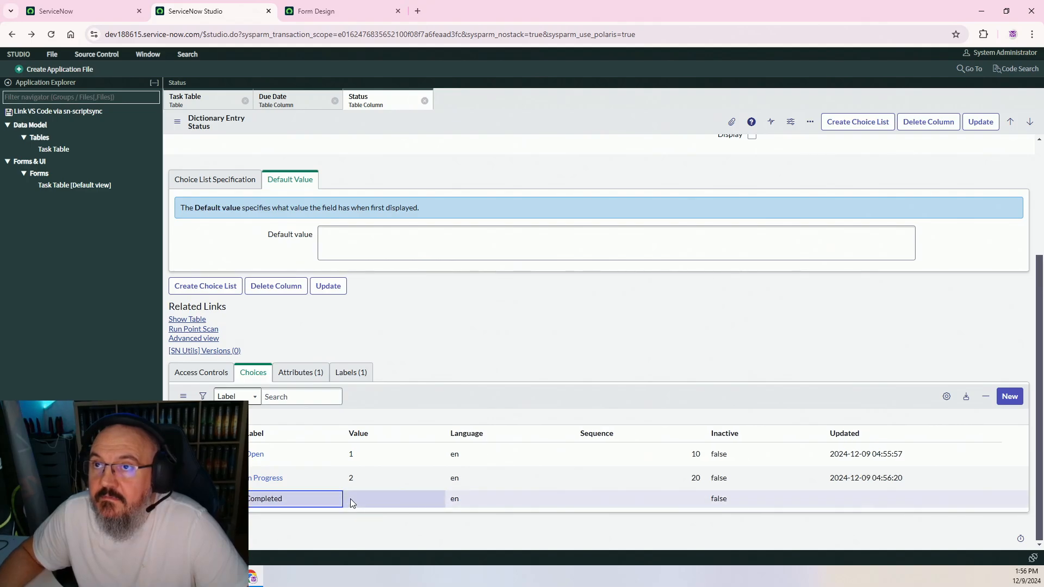
click(397, 501)
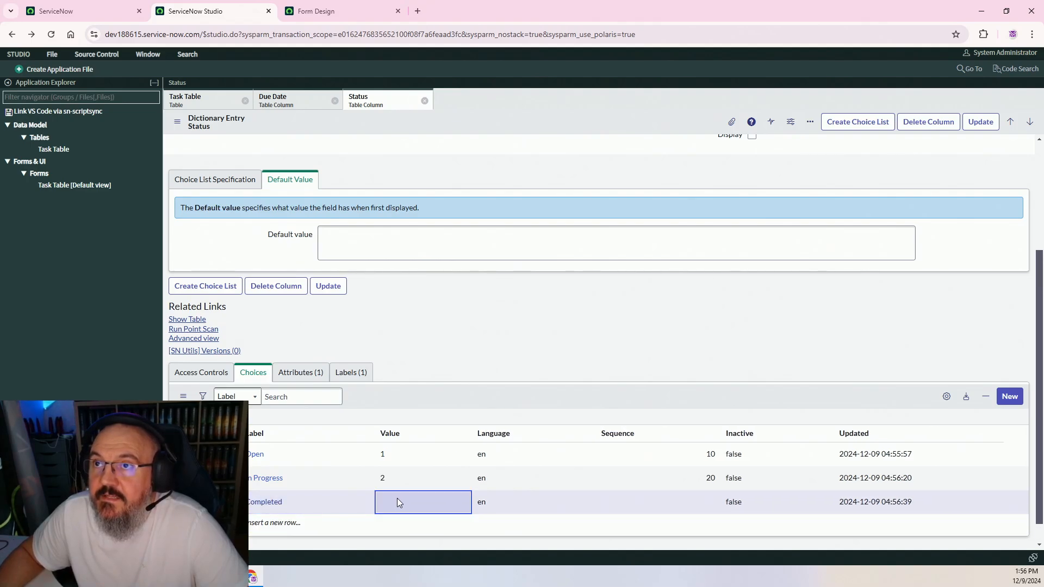
click(408, 505)
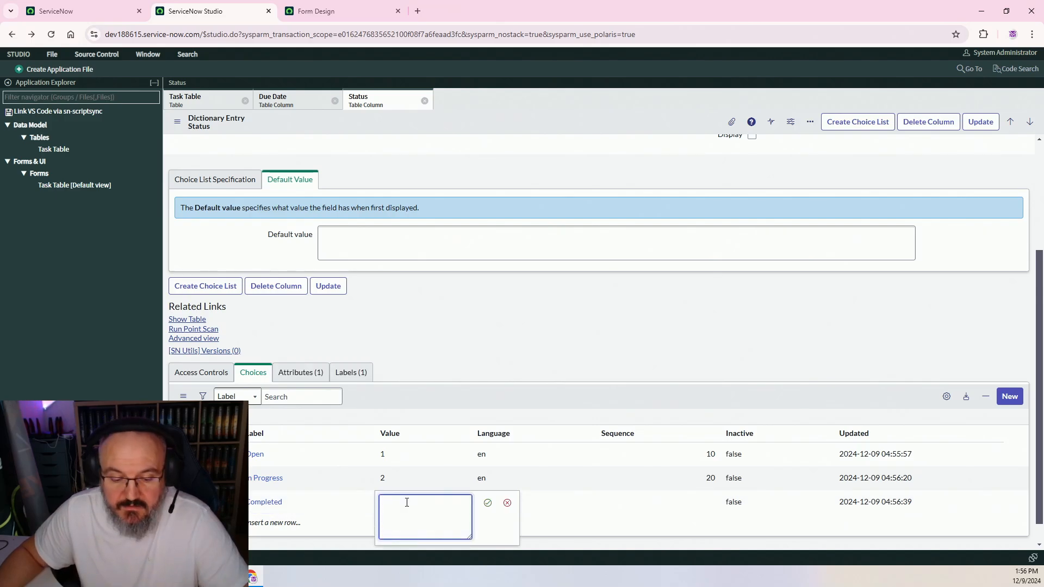
click(487, 503)
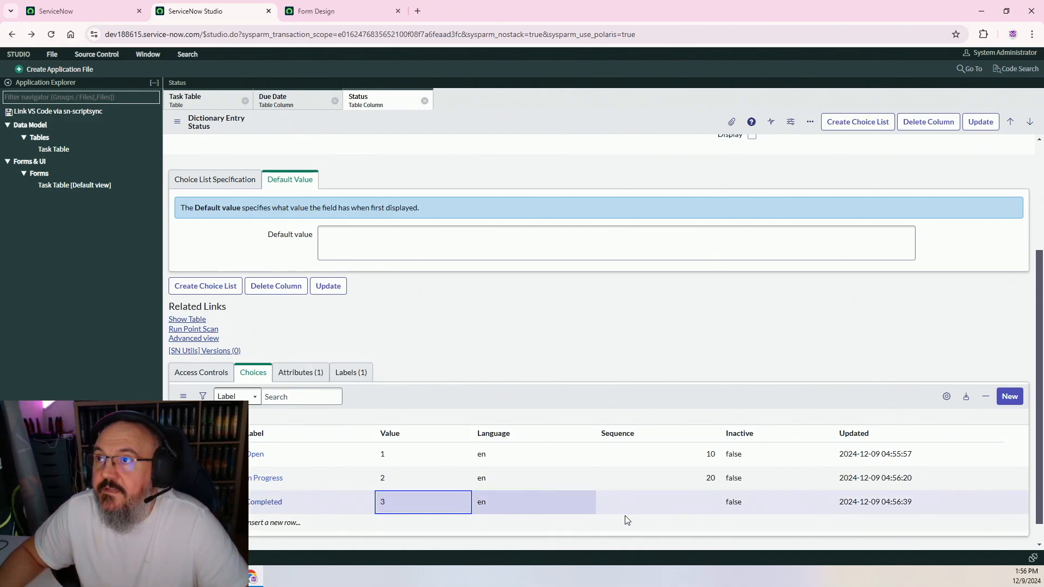
click(661, 504)
click(661, 504)
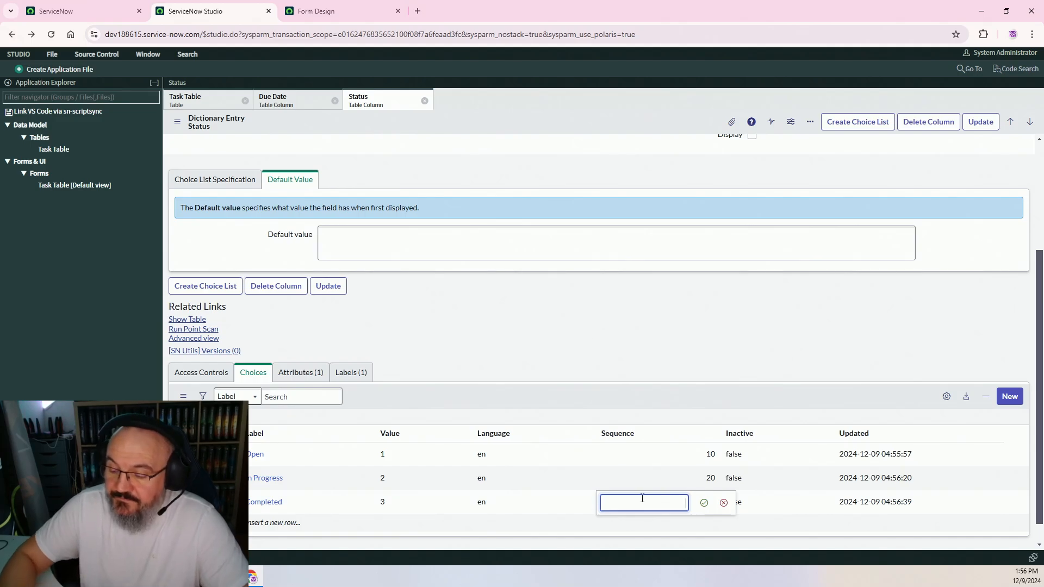
text(30)
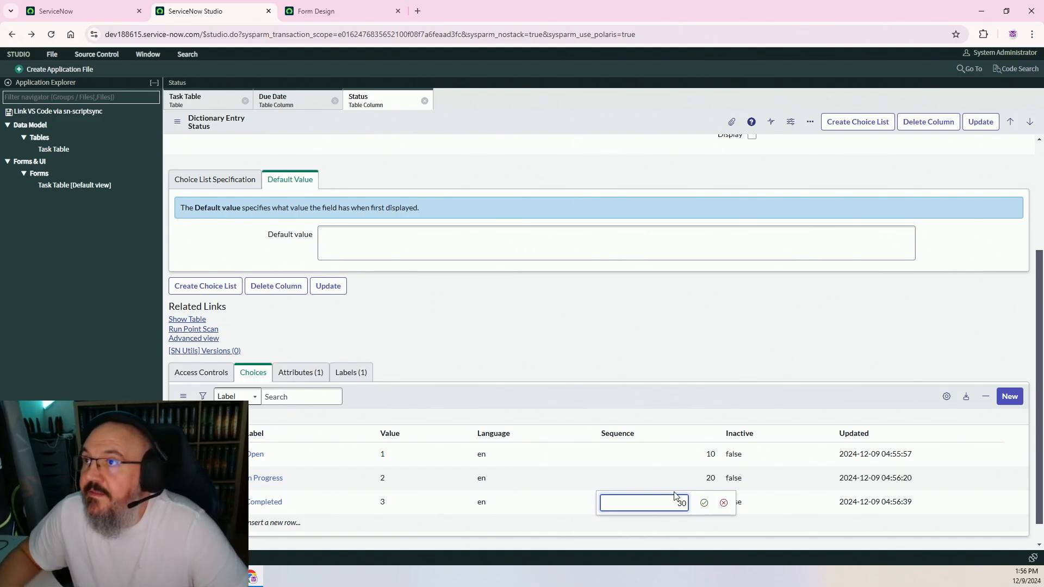
click(704, 503)
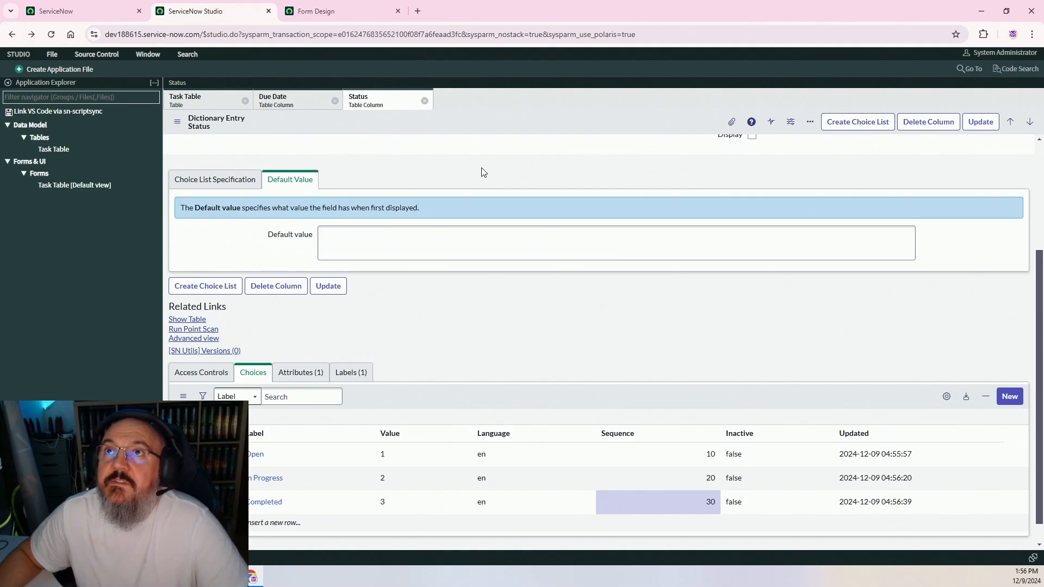
click(177, 121)
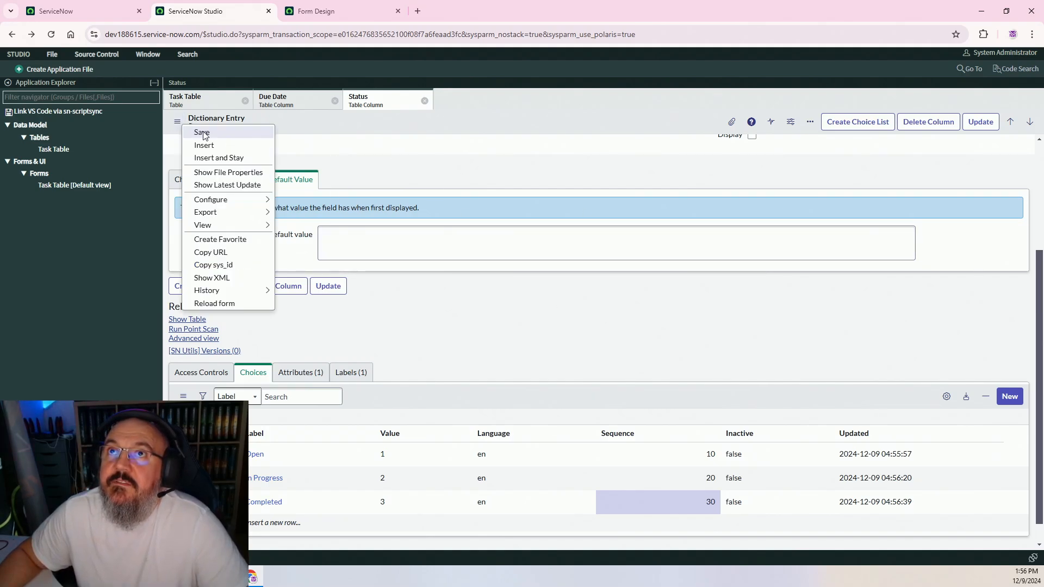
Save the Status column record with its new choices
click(193, 133)
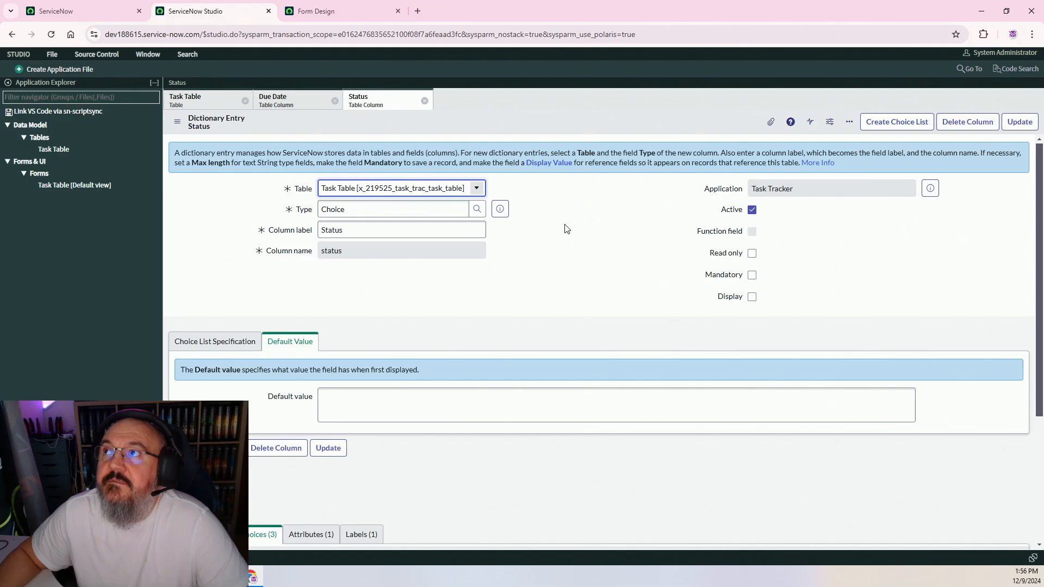
scroll(570, 213, down, 3)
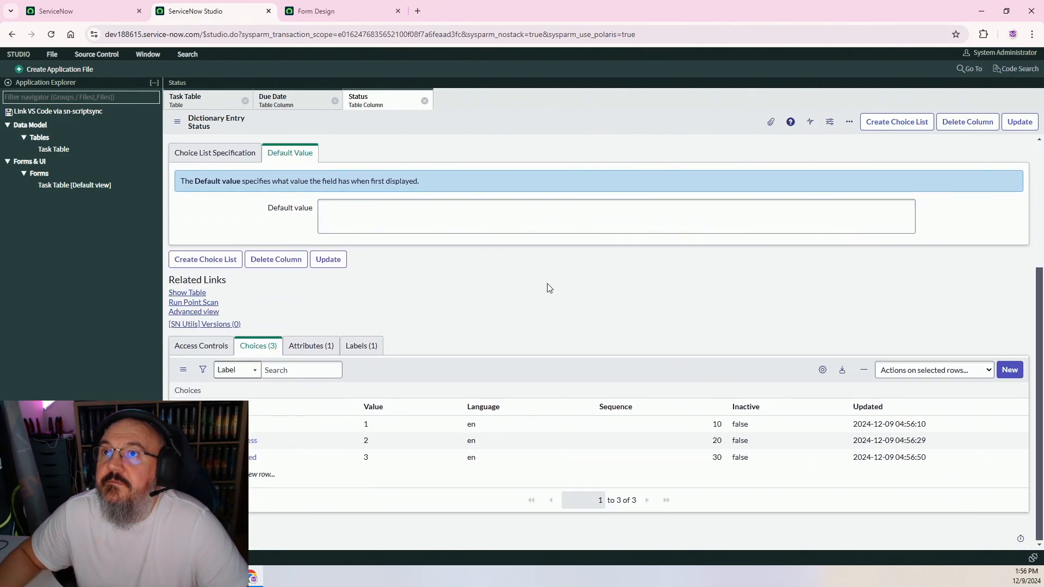
scroll(549, 287, up, 3)
click(339, 12)
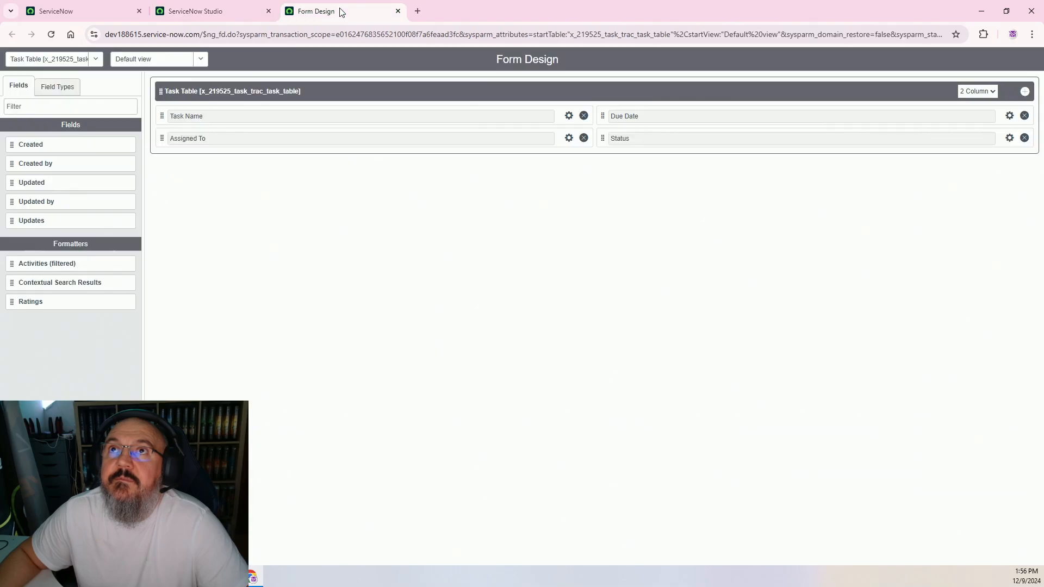
click(207, 11)
click(58, 11)
click(195, 11)
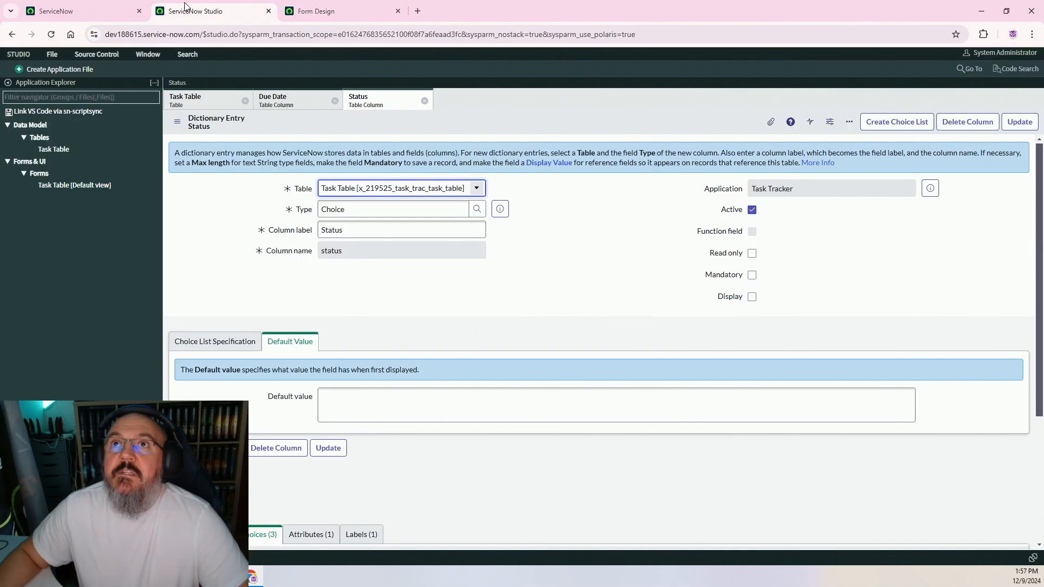
Open a blank new Task Table record form and check the Status choices, leaving Status unset
click(190, 100)
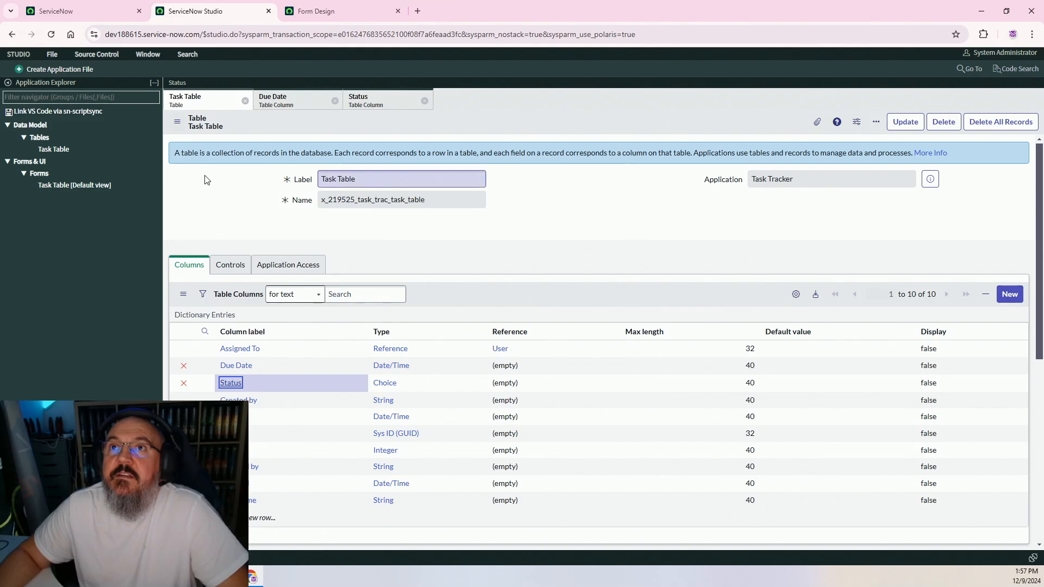
scroll(224, 188, down, 6)
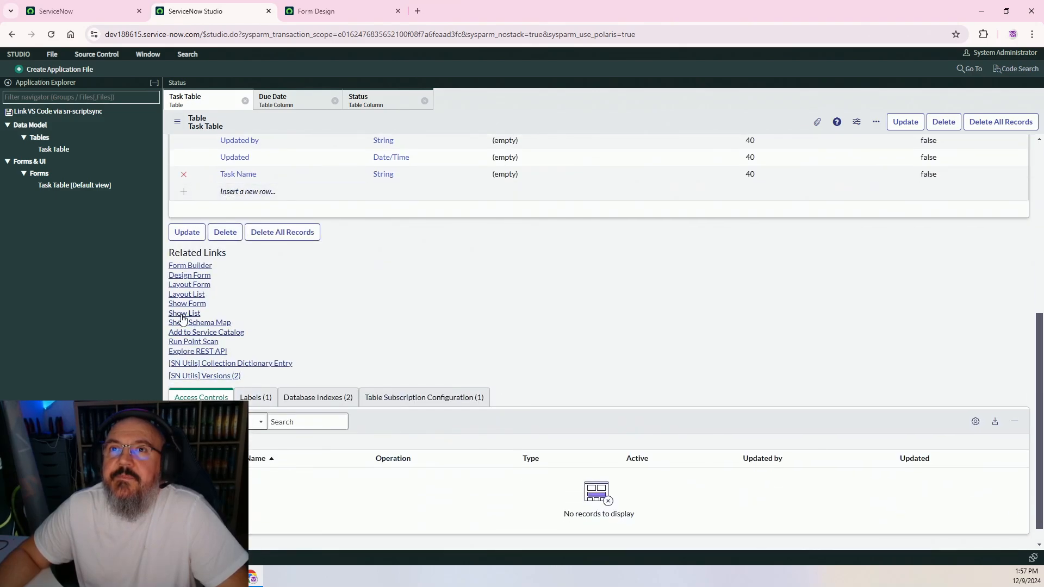
click(175, 305)
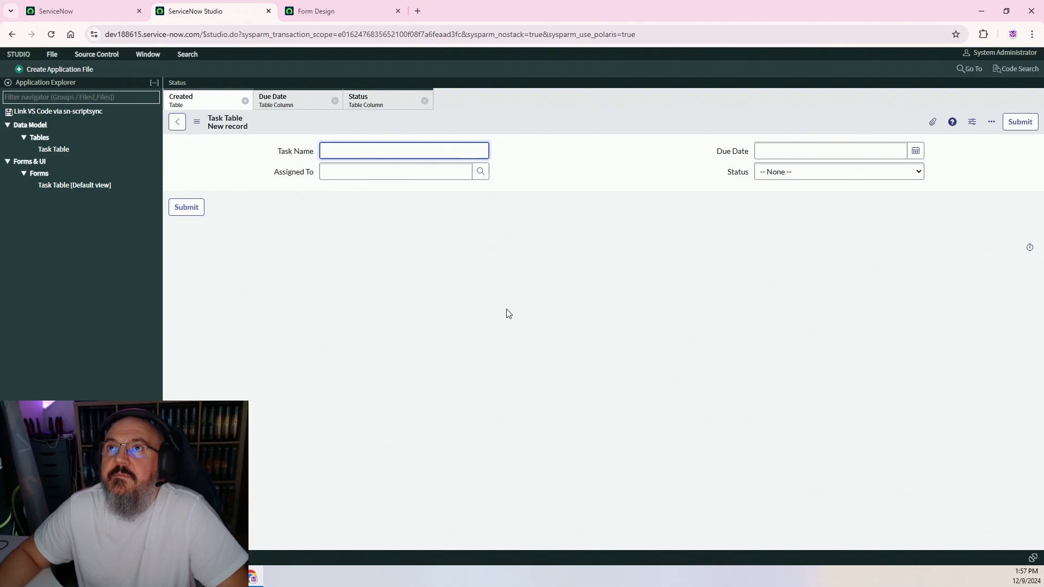
click(796, 174)
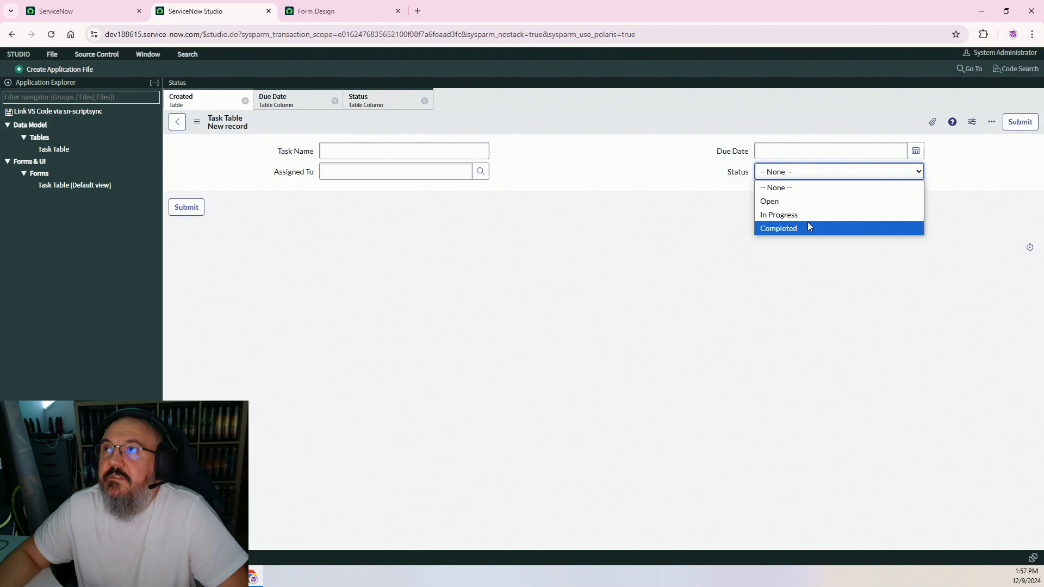
click(648, 217)
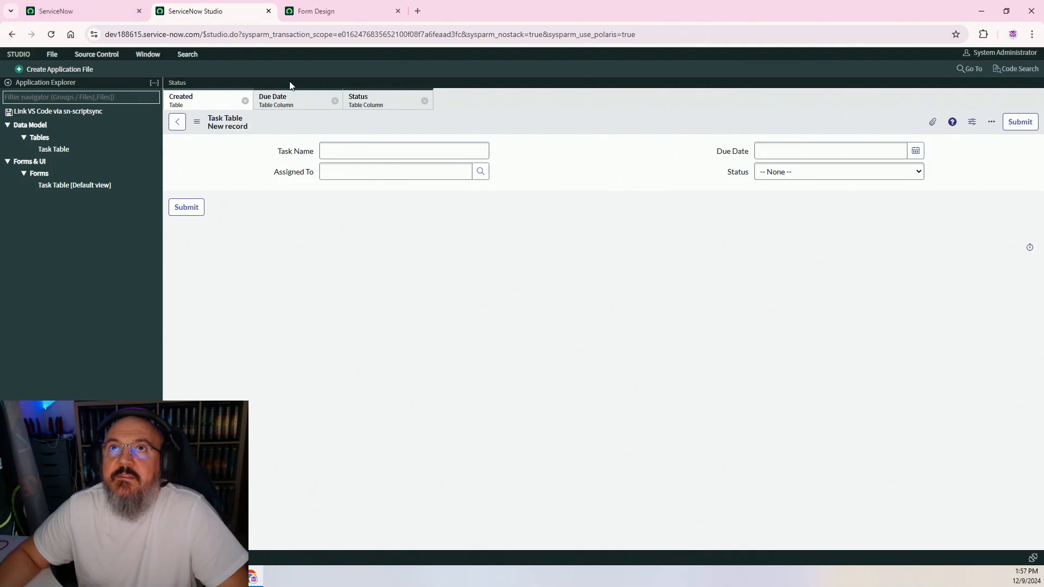
Create a new Flow application file and open it full screen in Flow Designer
click(60, 69)
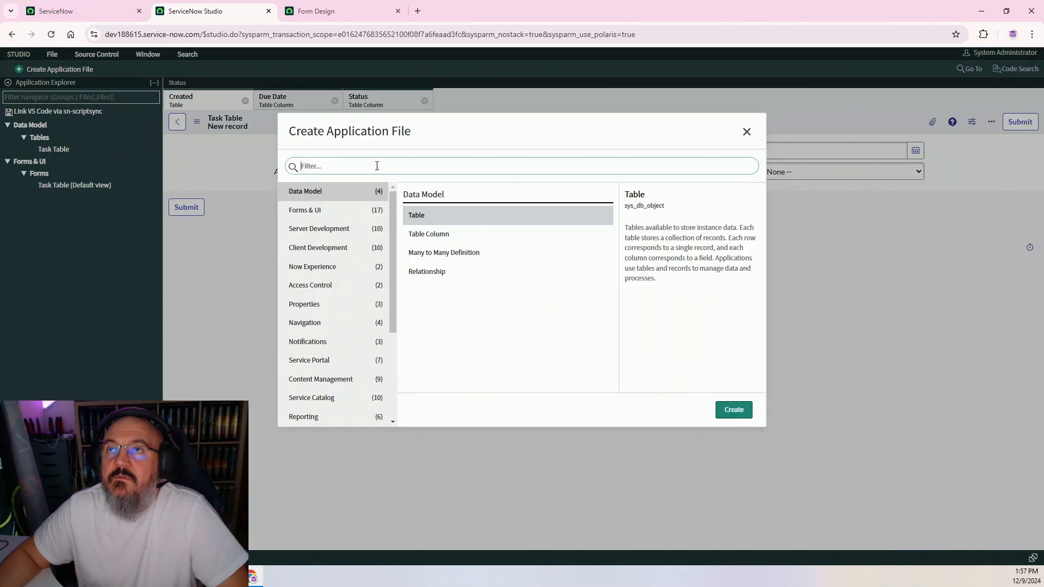
text(flow)
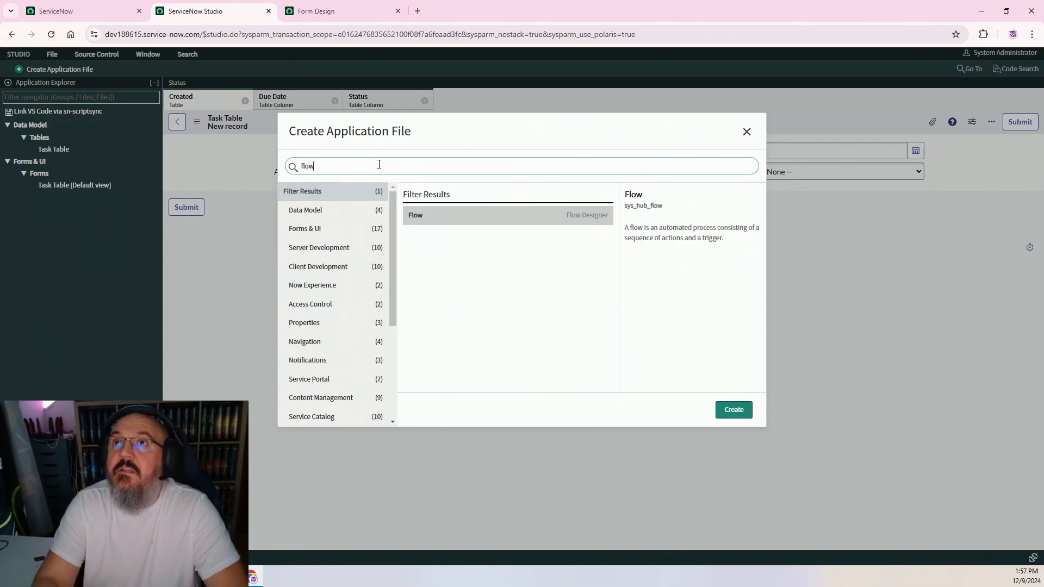
click(468, 216)
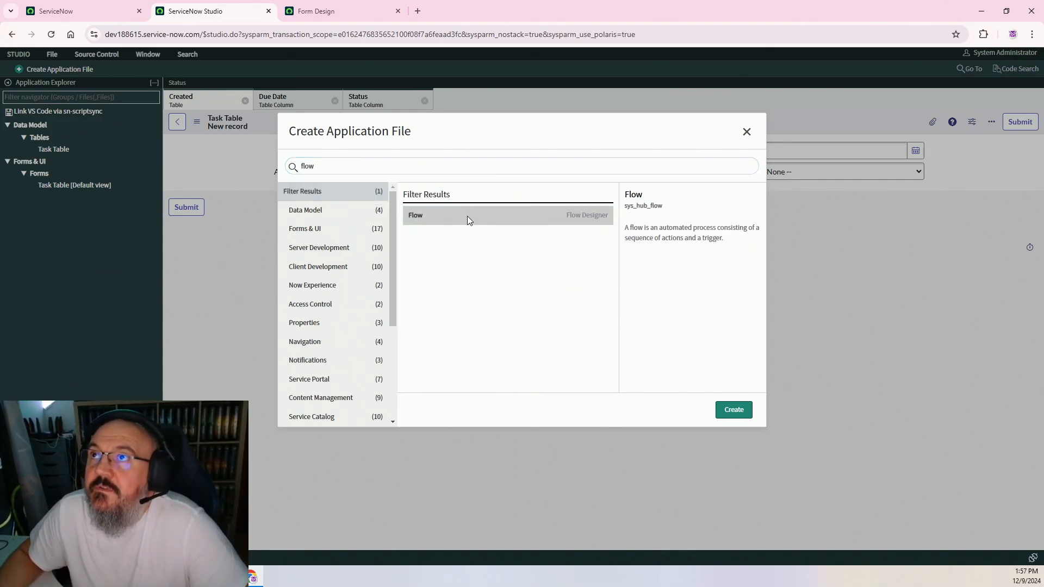
click(719, 408)
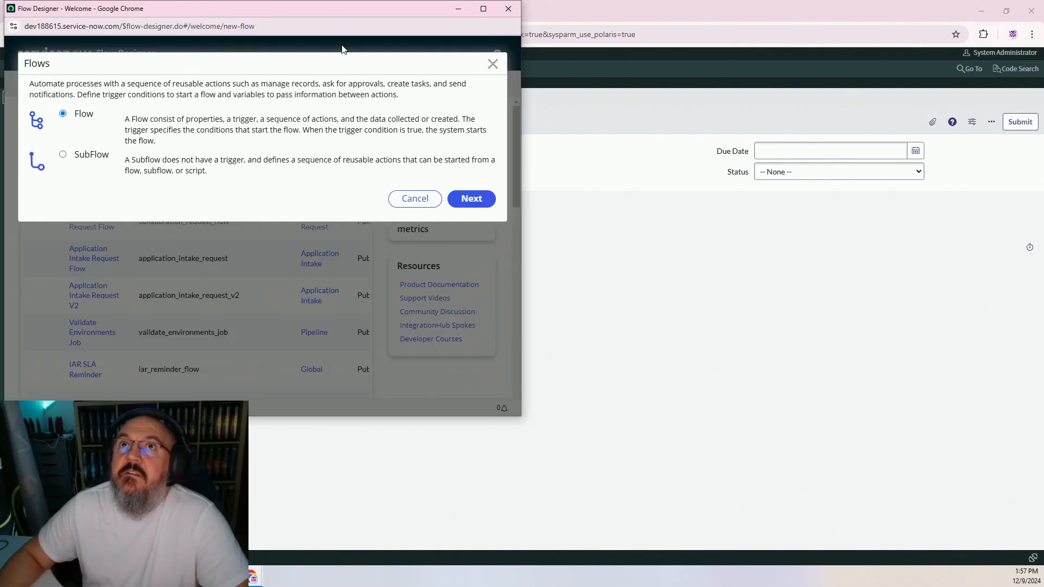
click(471, 198)
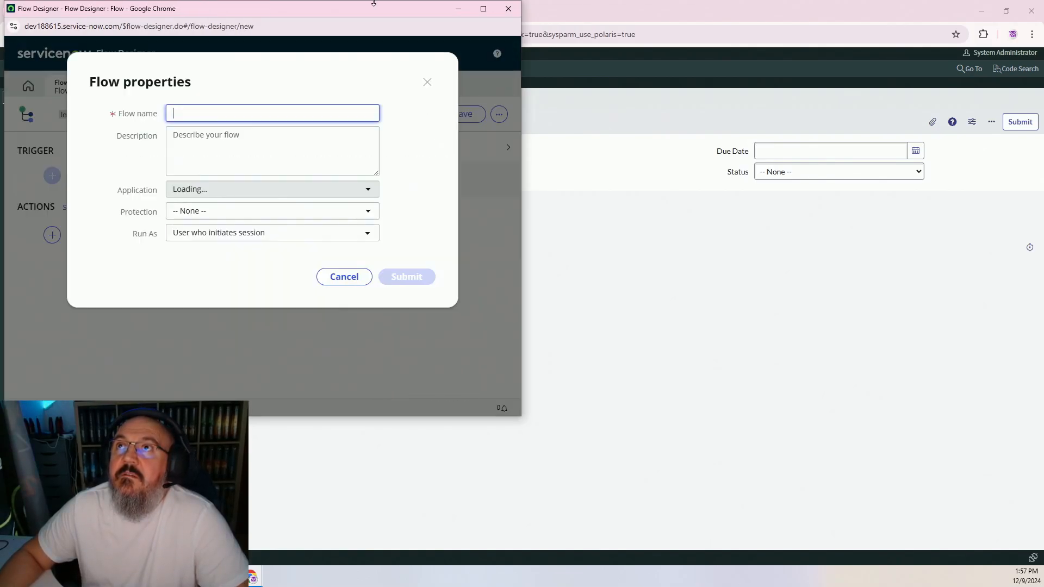
click(479, 10)
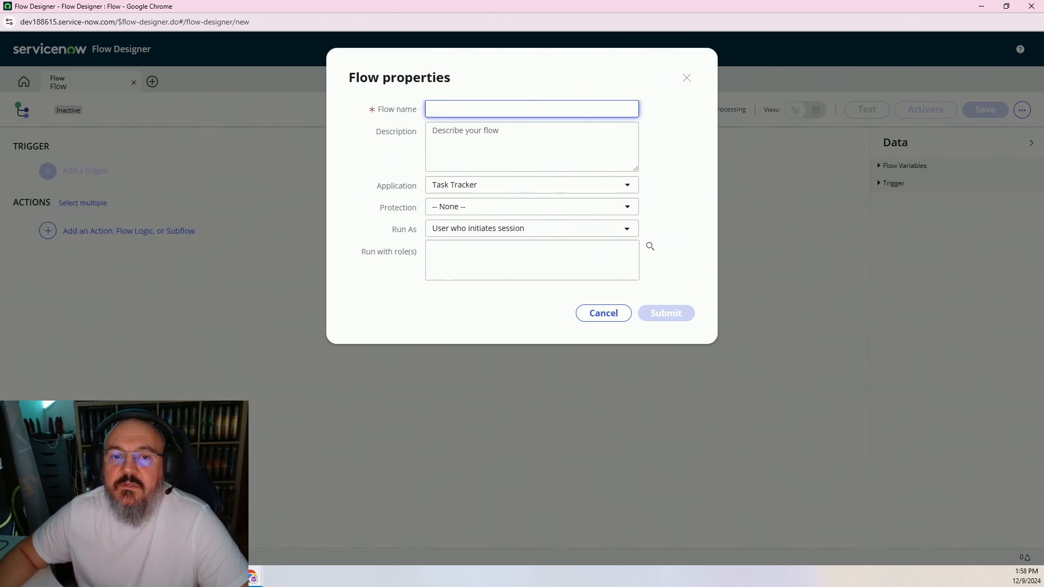
Name the flow 'Task Assigment Notification' and submit it
click(515, 105)
text(Task Assigment Notification)
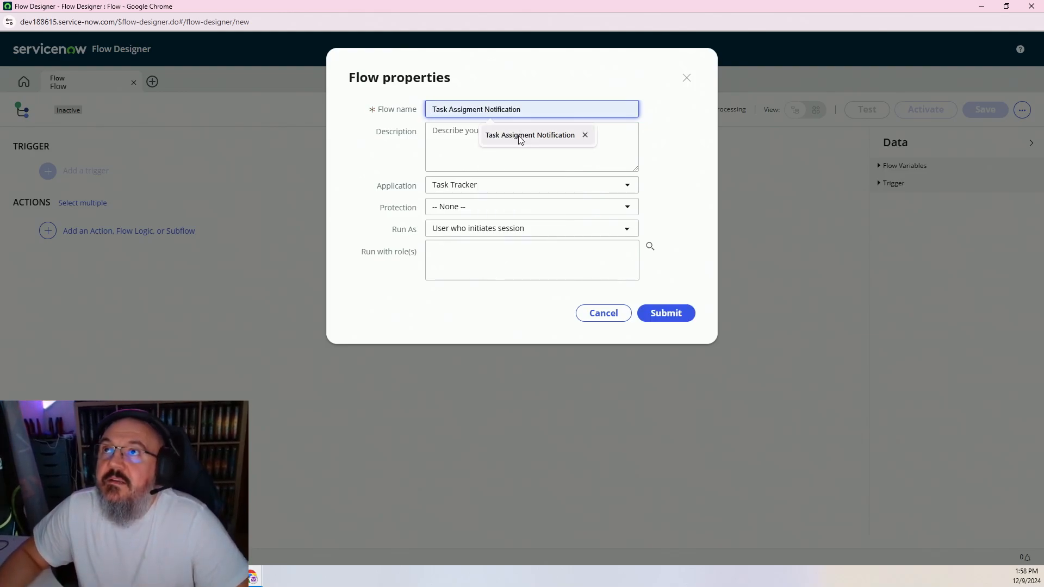
click(520, 135)
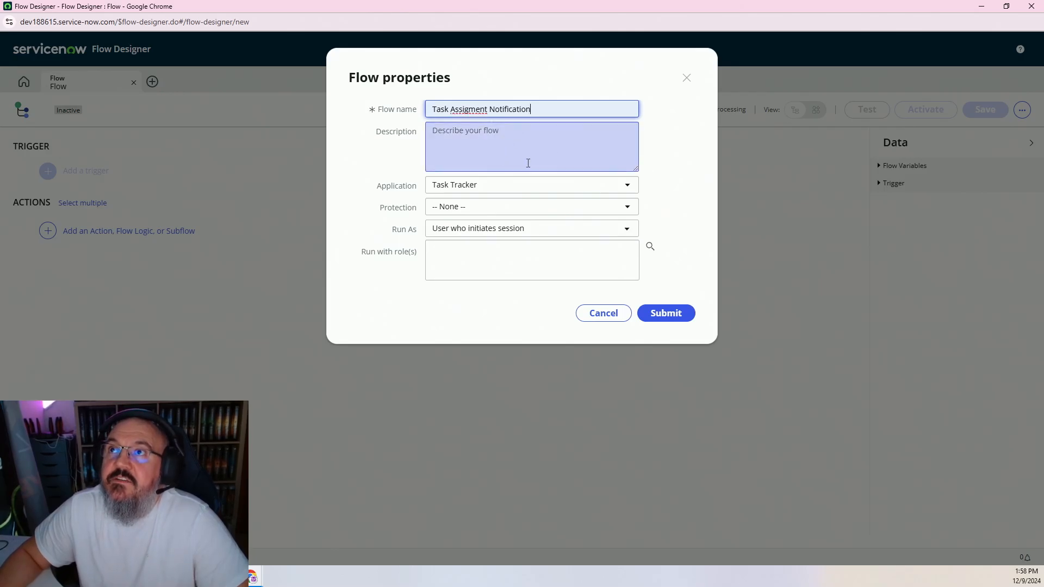
click(666, 313)
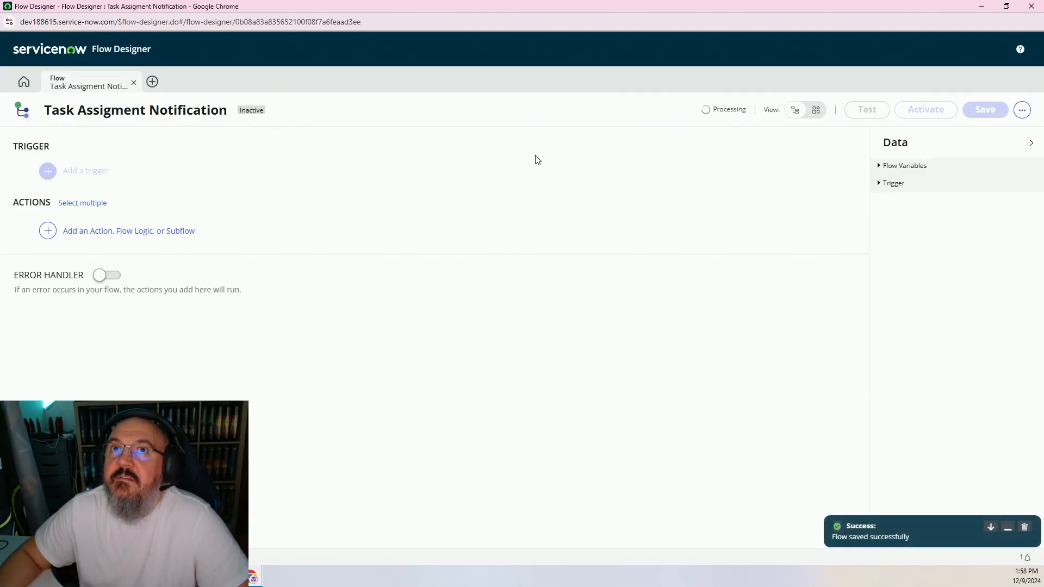
Skip the tour and set the flow trigger to Created or Updated on Task Table
click(554, 291)
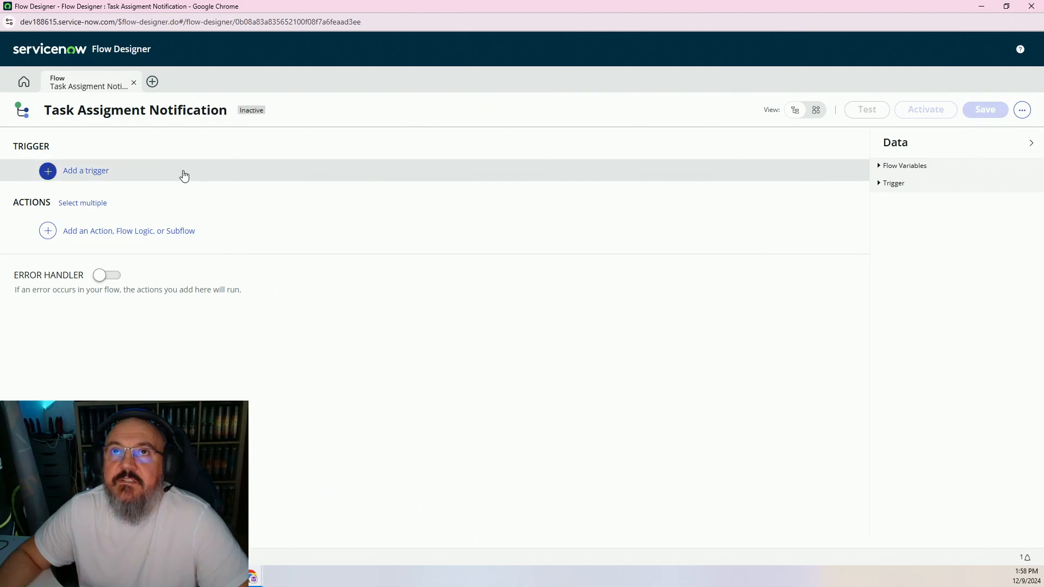
click(91, 173)
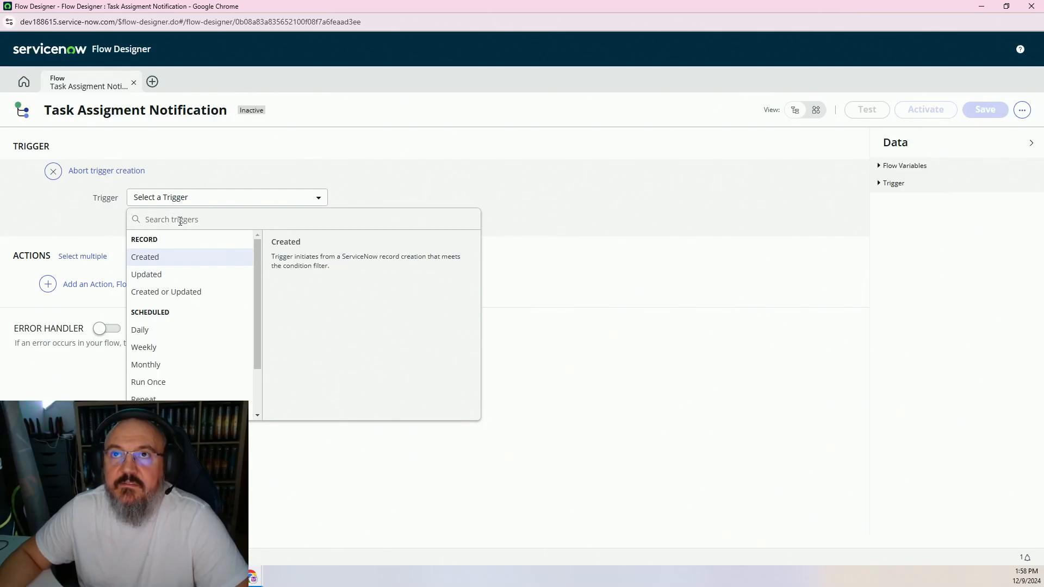
click(171, 291)
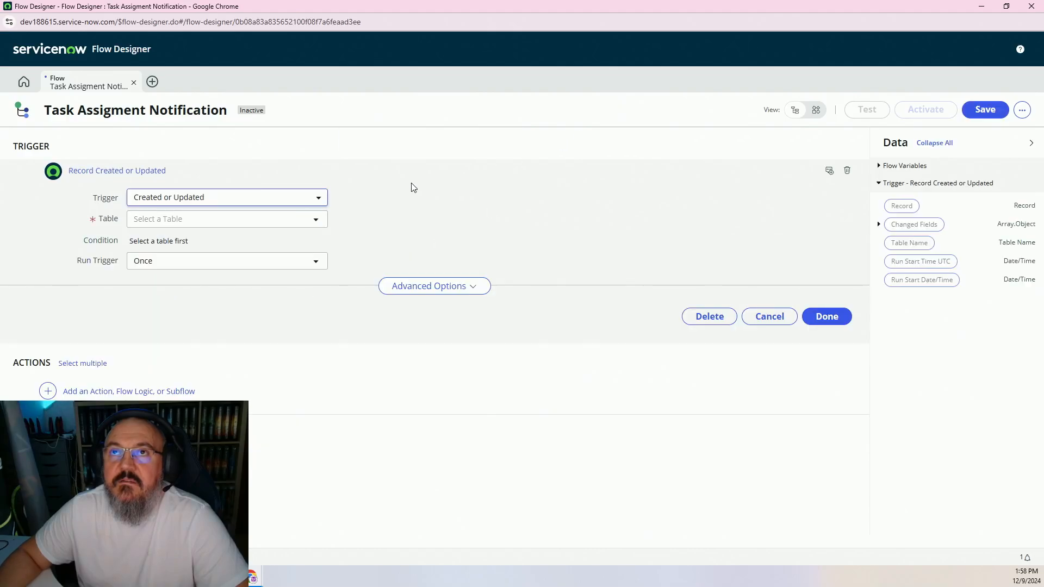
click(215, 225)
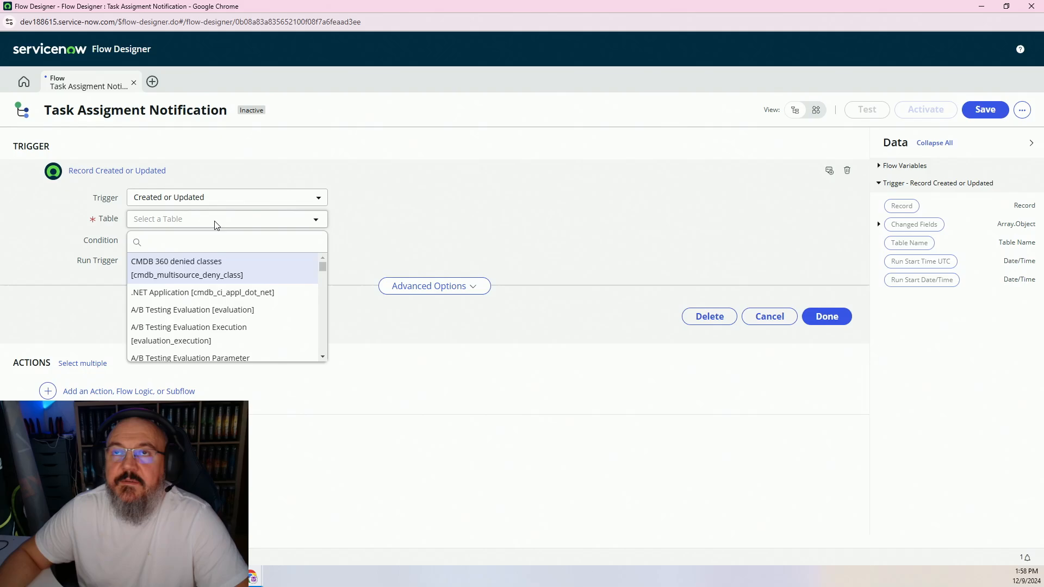
text(task)
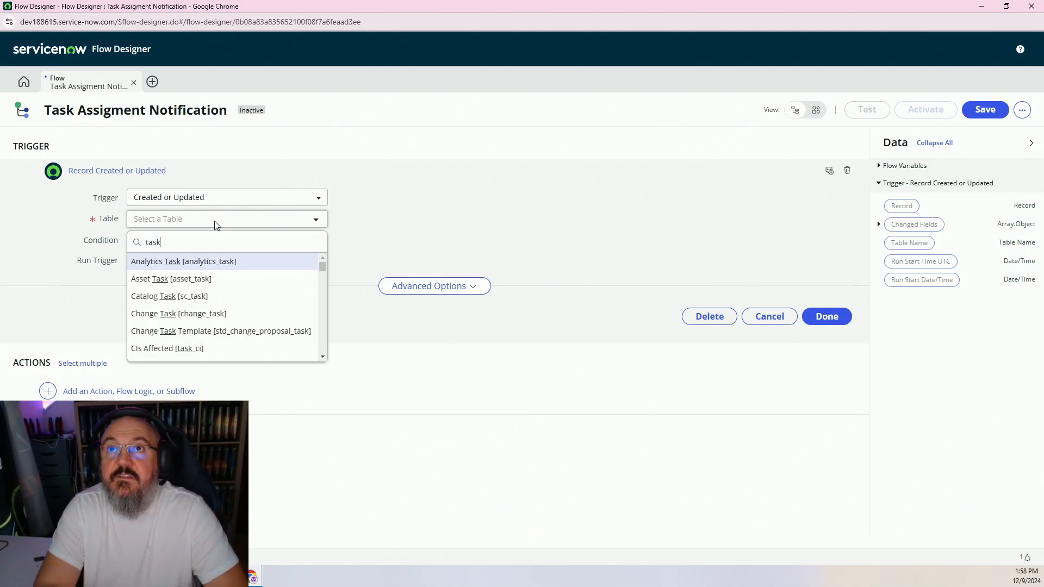
text( tab)
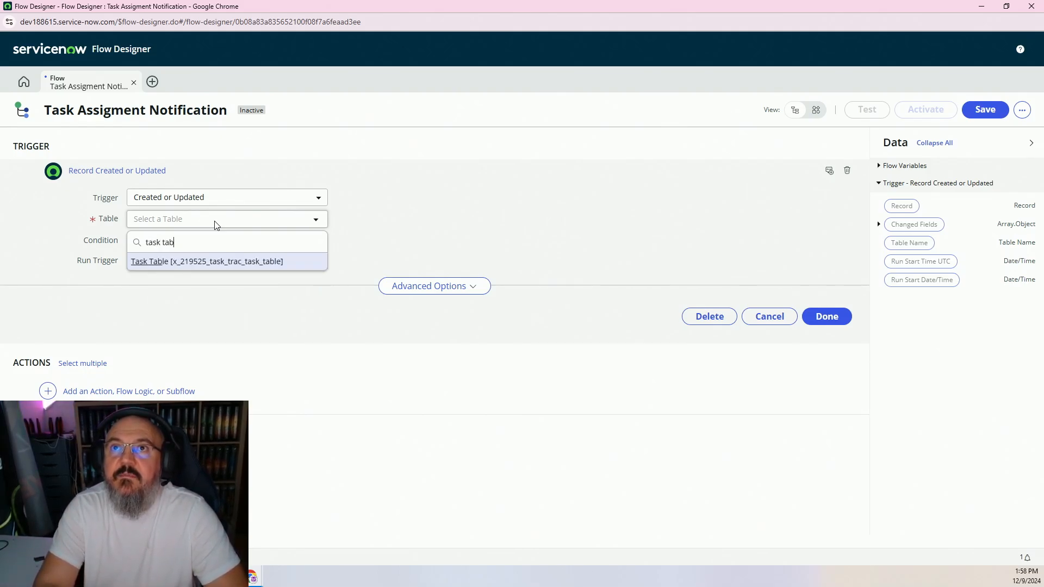
click(225, 264)
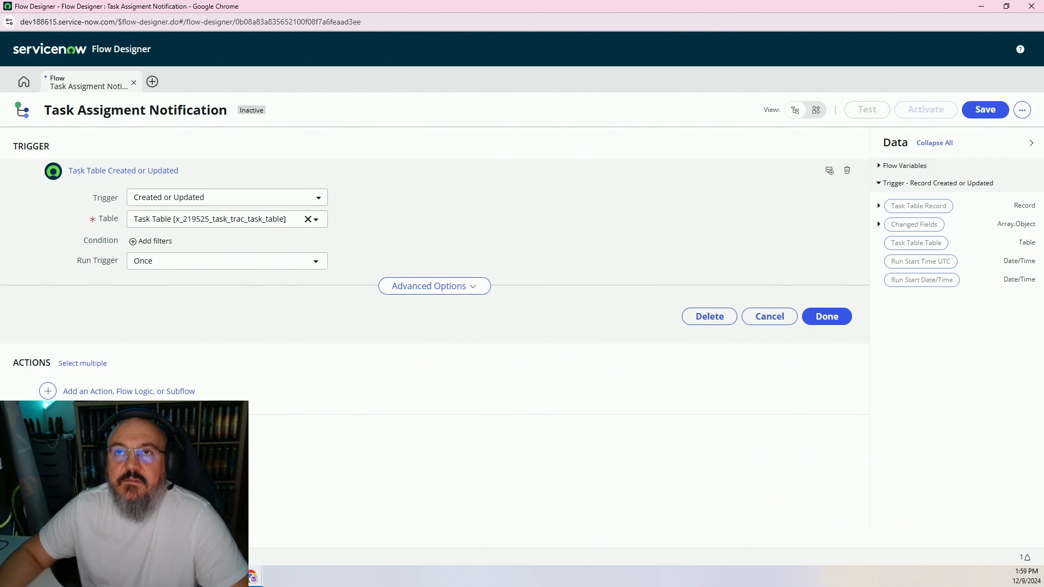
Add a Send Notification action that uses the trigger's Task Table record
click(185, 390)
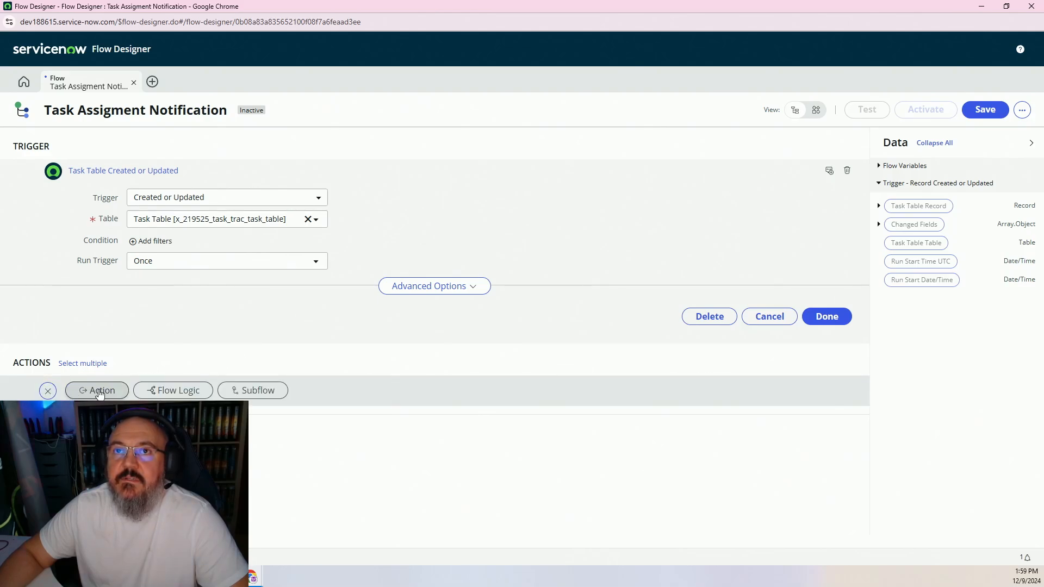
scroll(305, 352, down, 2)
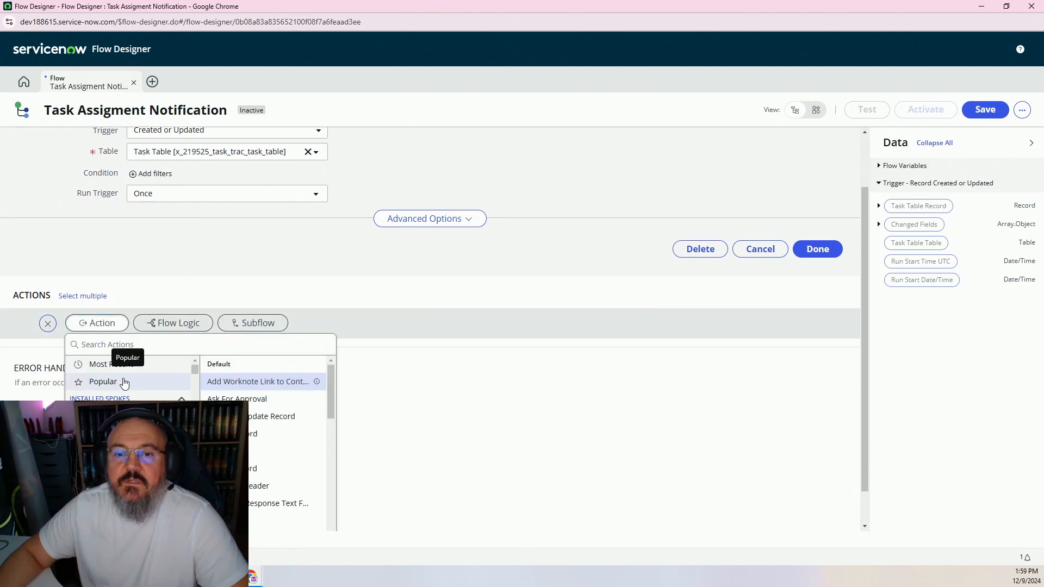
click(126, 345)
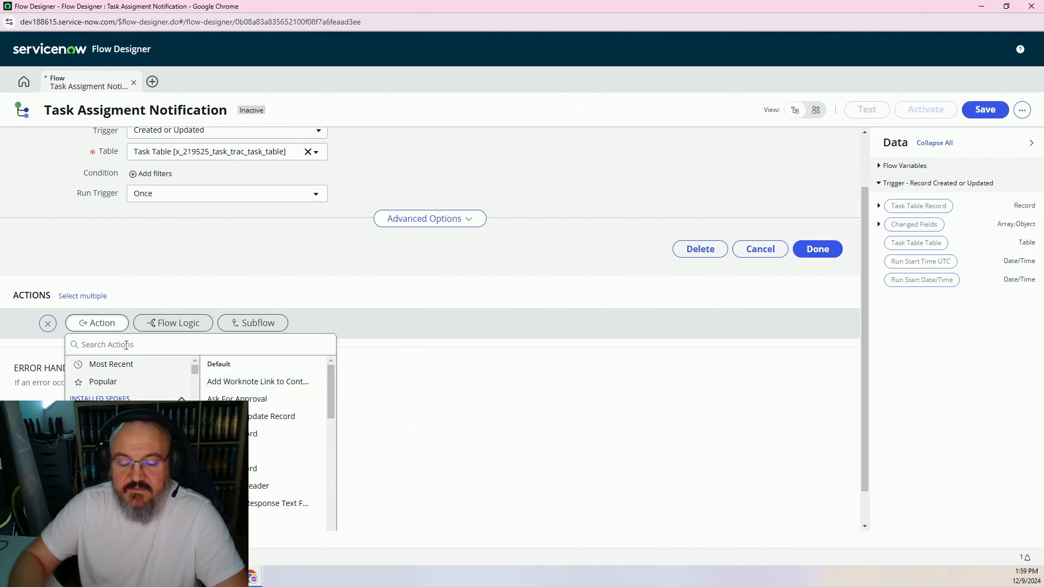
text(send notif)
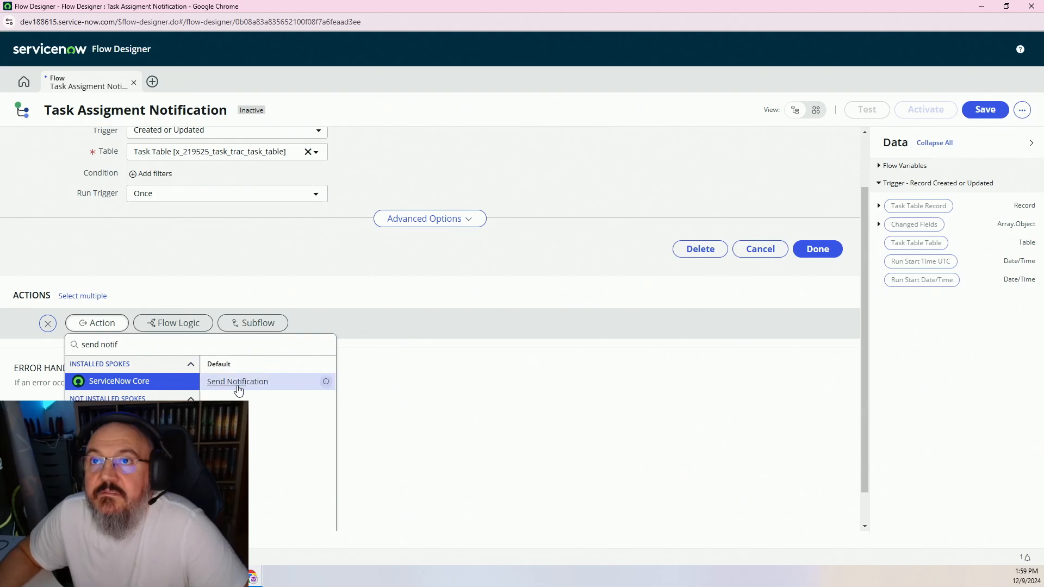
click(238, 389)
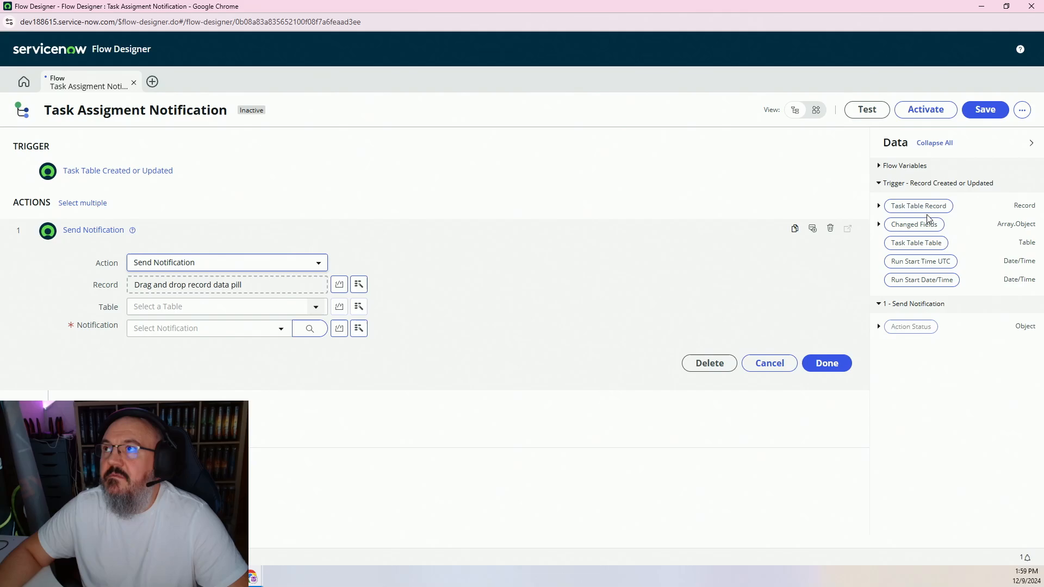
drag(916, 208, 229, 286)
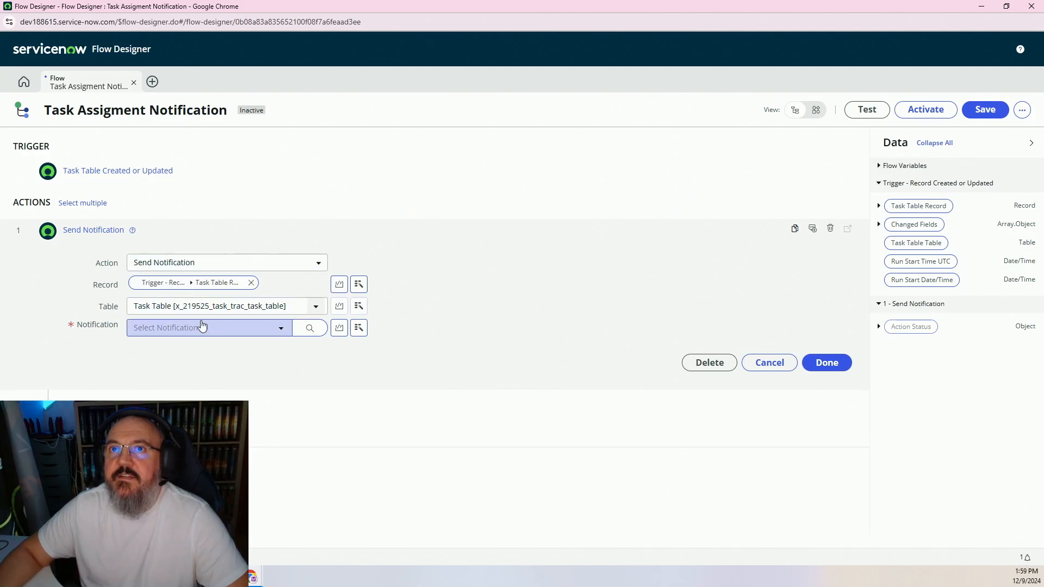
Check the notification list, review the action's settings, and save the flow
click(224, 328)
click(205, 353)
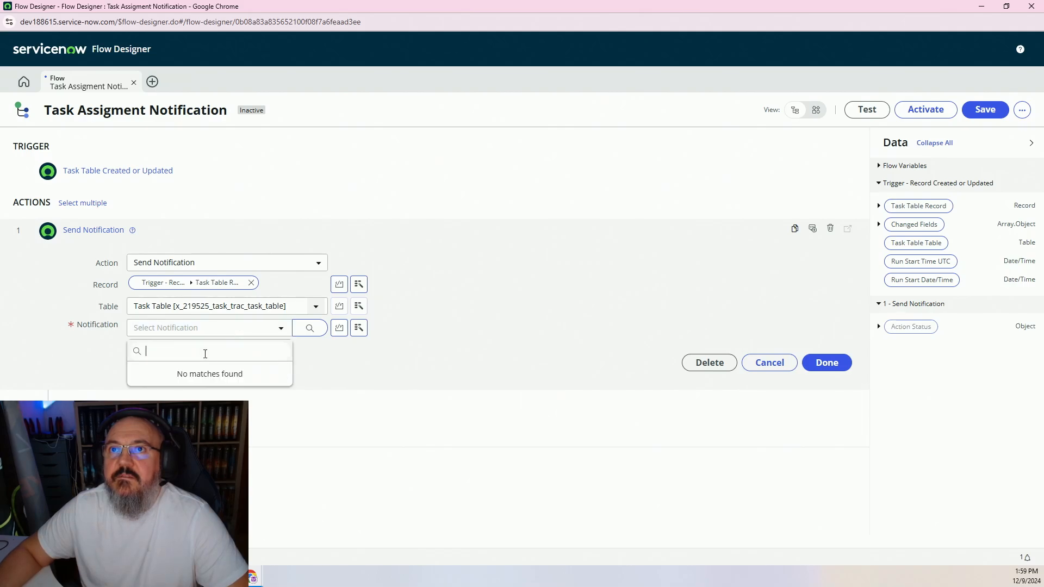
key(Escape)
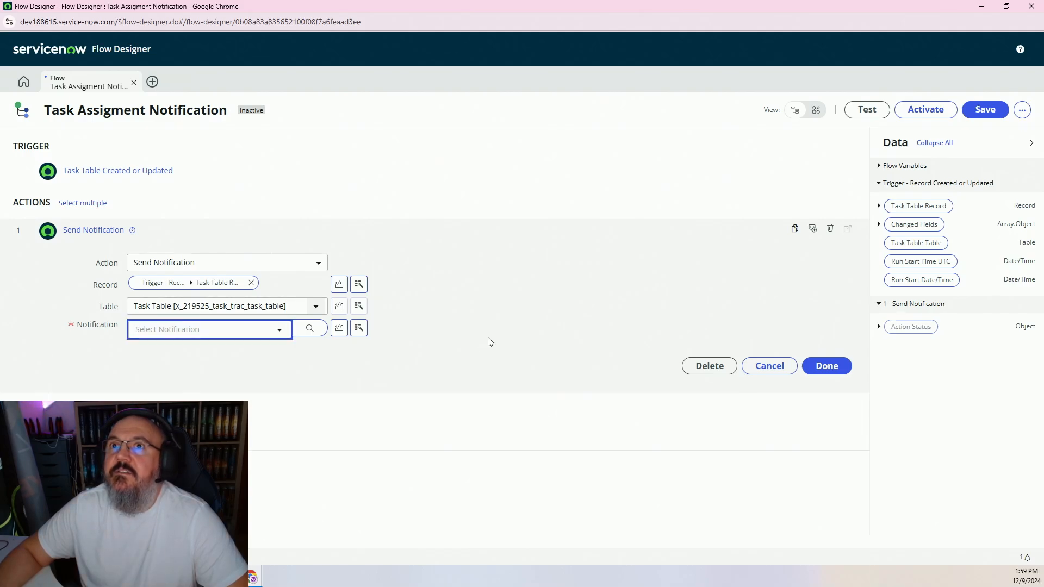
click(824, 368)
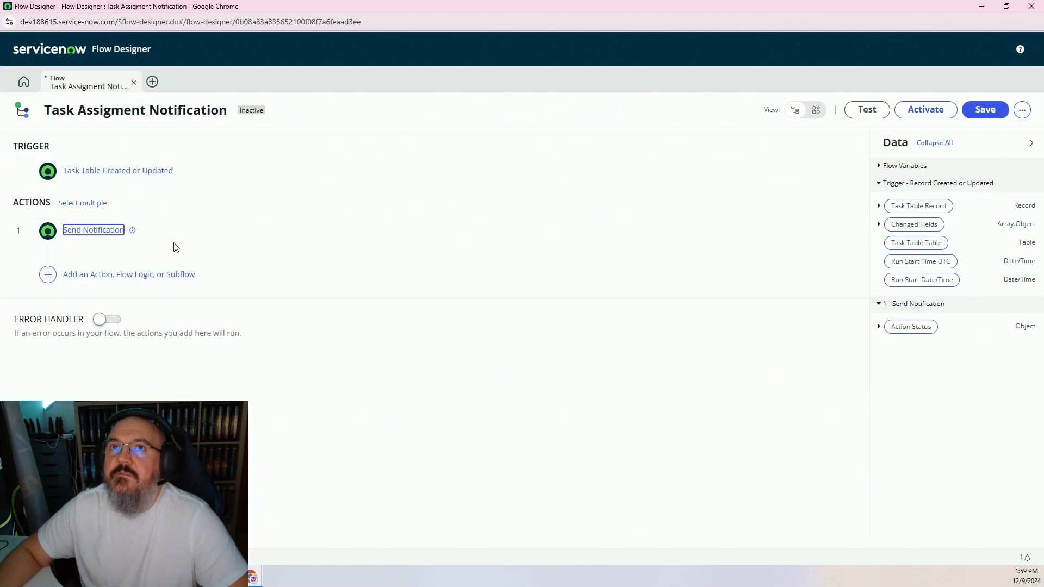
click(105, 235)
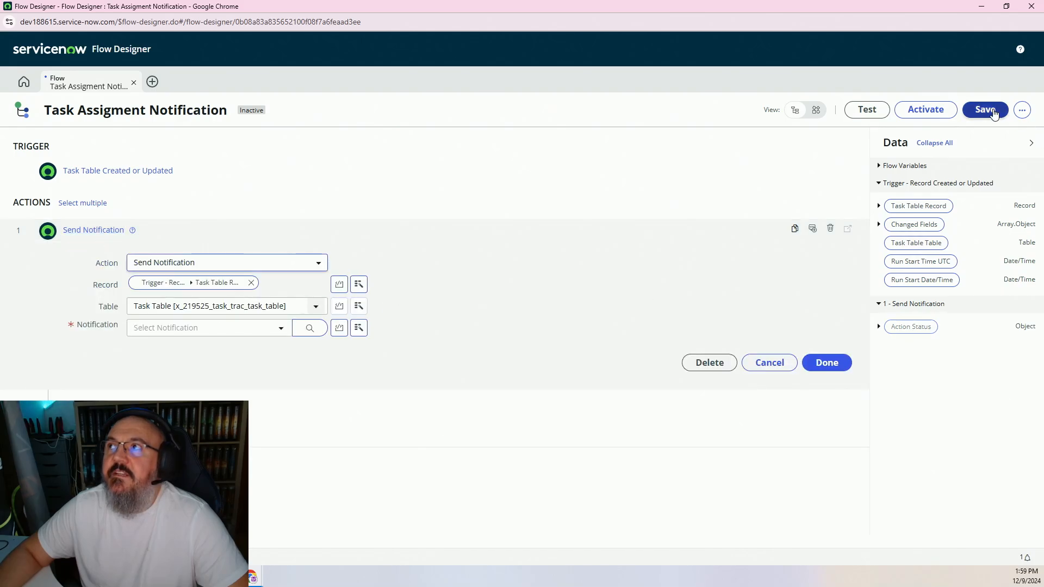
click(988, 109)
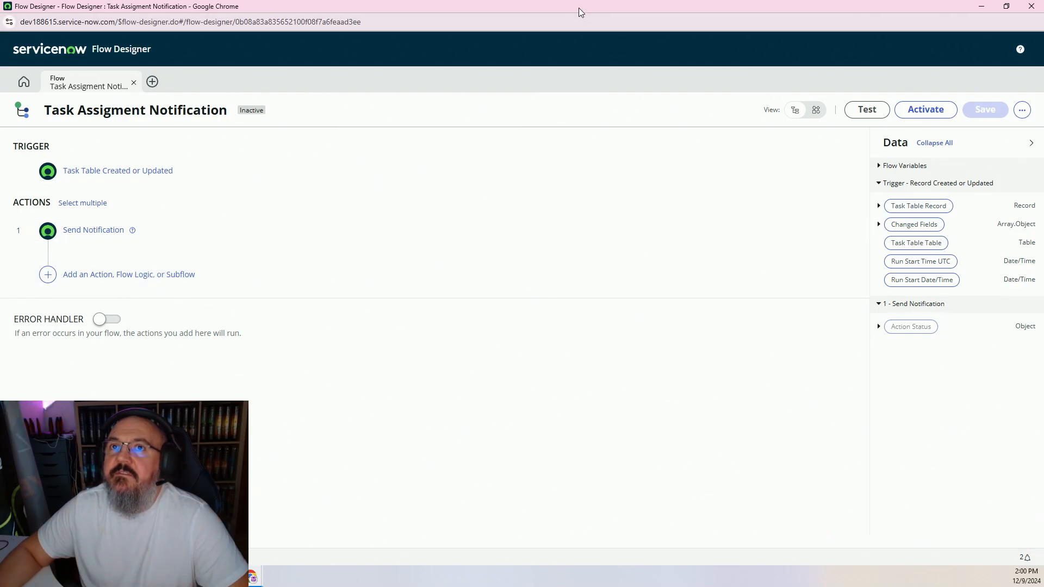
Minimize Flow Designer and create a new Notification application file using a 'notif' filter
click(981, 6)
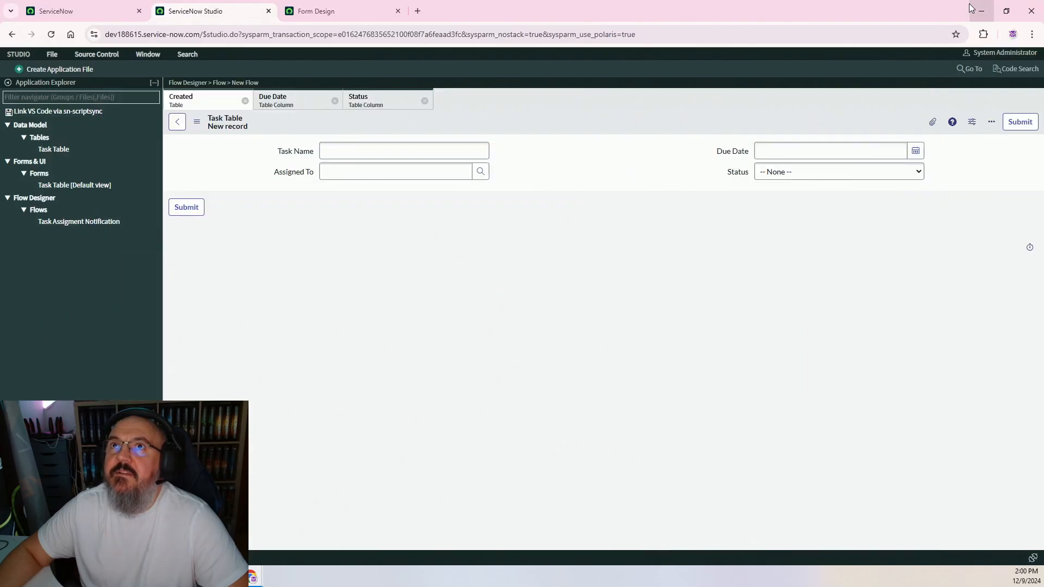
click(61, 69)
click(416, 160)
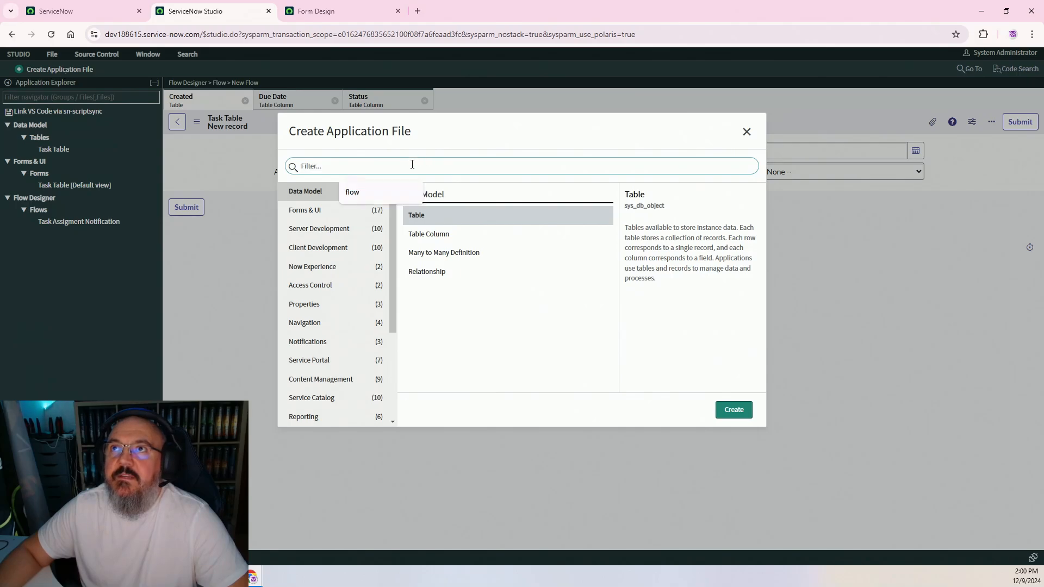
text(notifvic)
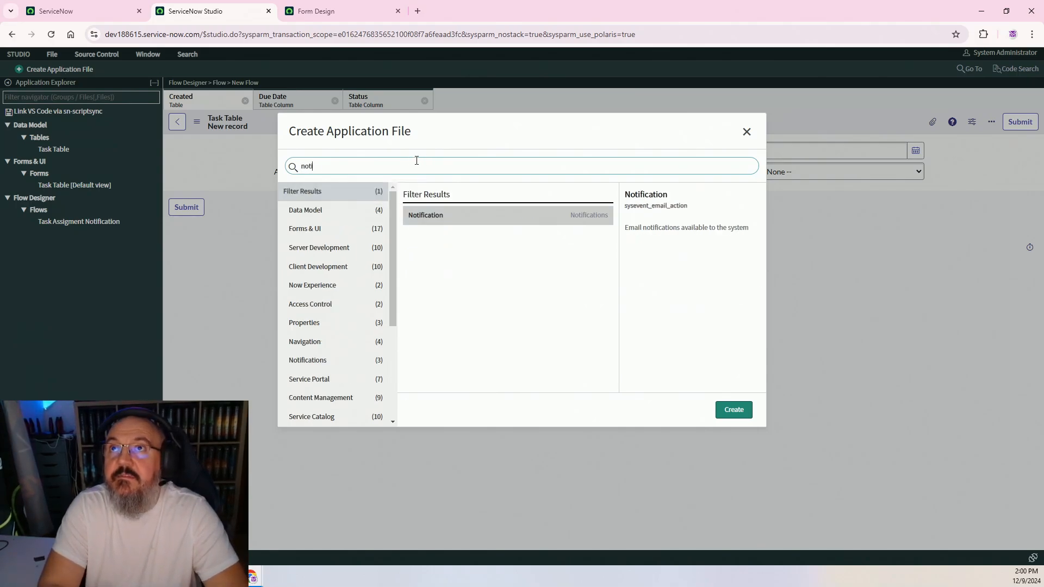
key(BackSpace)
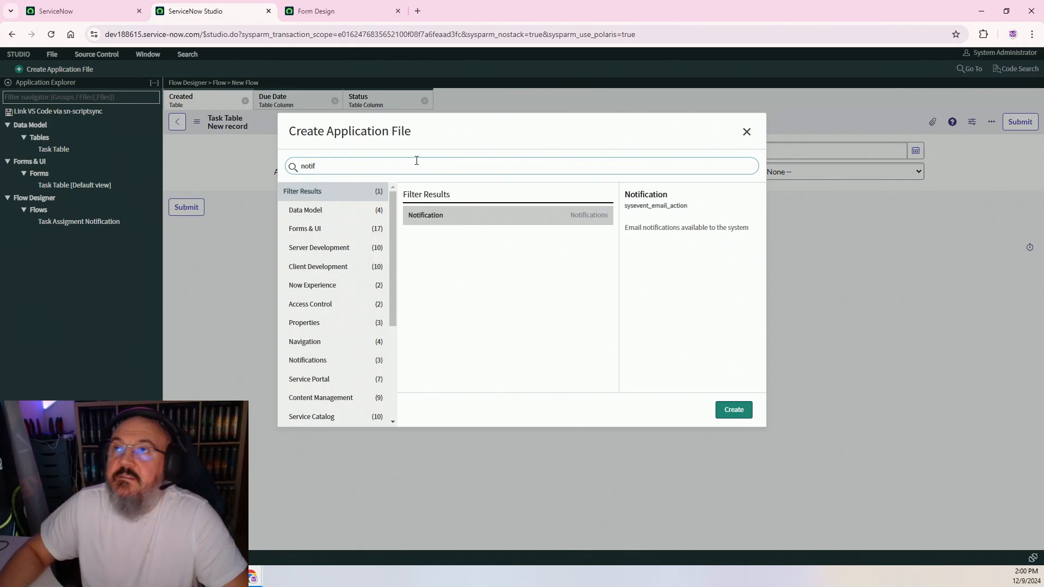
click(488, 222)
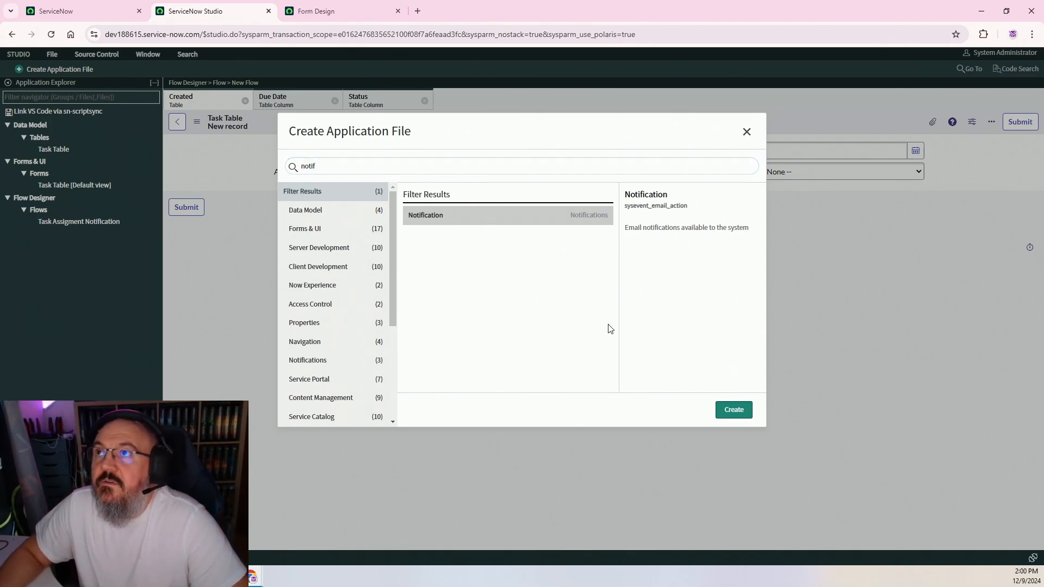
click(733, 410)
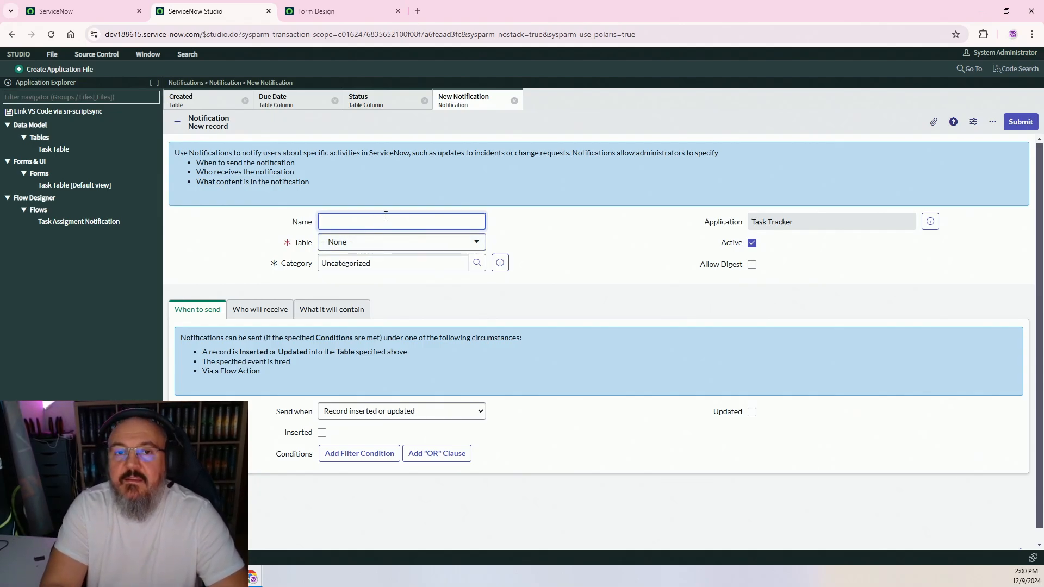
Name the notification 'Task Table Notification', set its table to Task Table and Send when to Triggered
text(Task Ta)
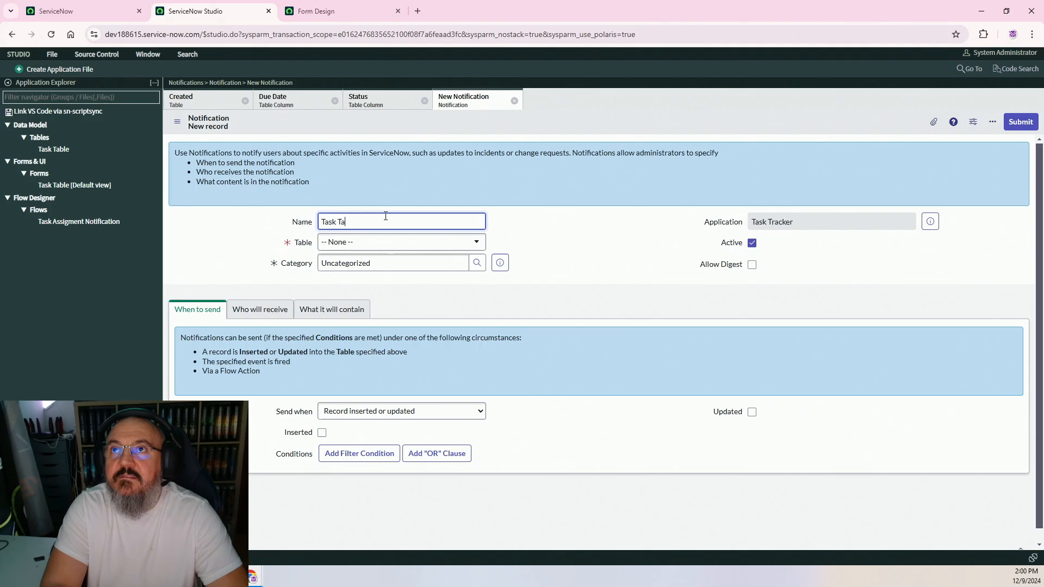
text(ble Notific)
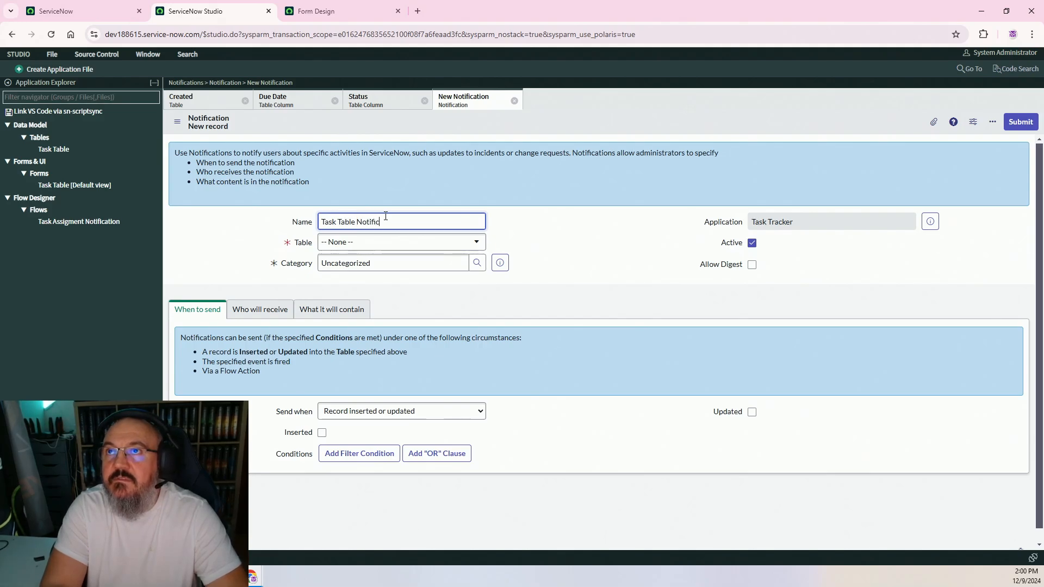
text(ation)
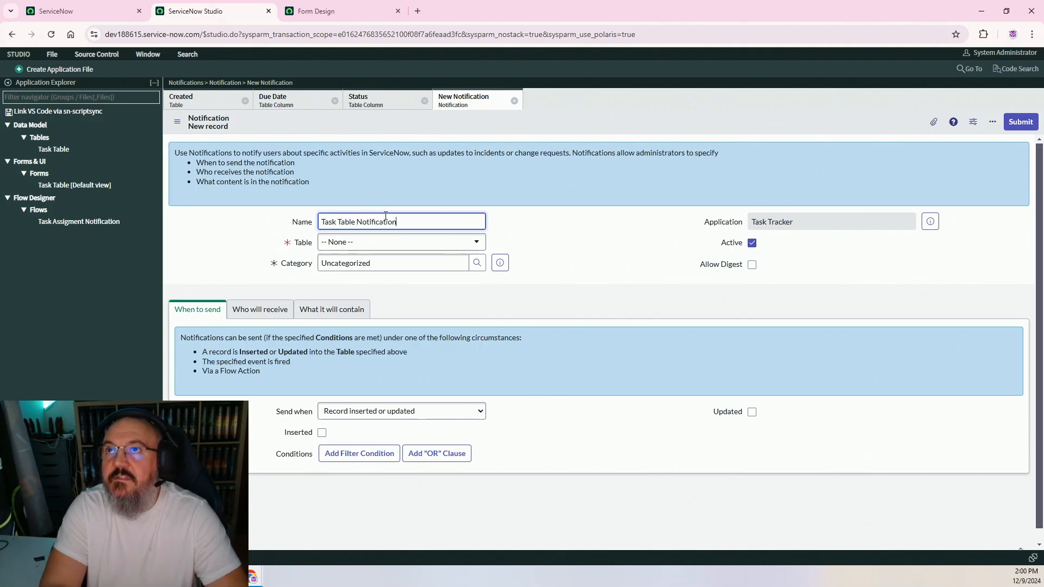
click(400, 248)
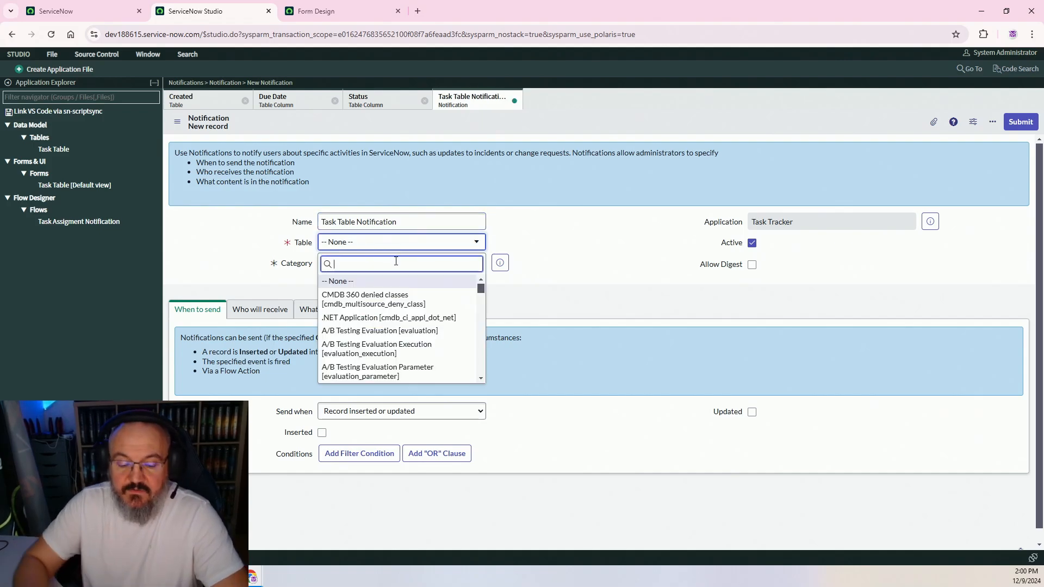
text(tasks)
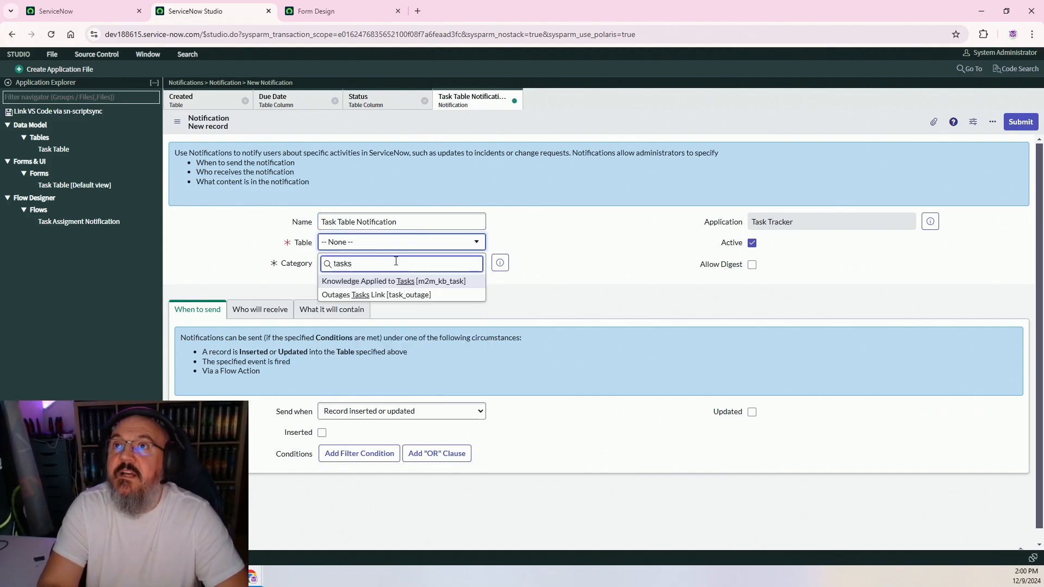
key(BackSpace)
text(table)
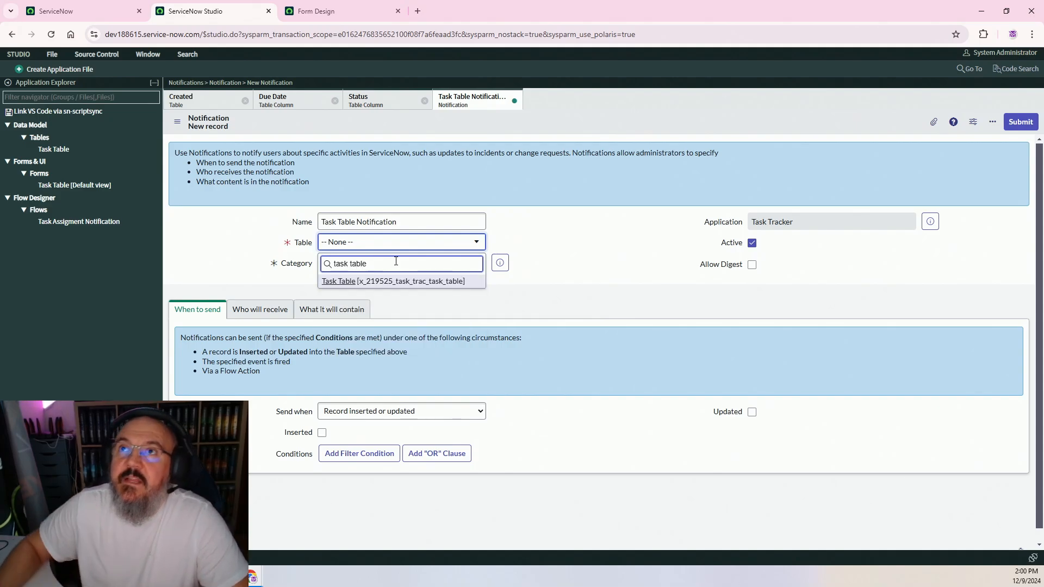
click(395, 281)
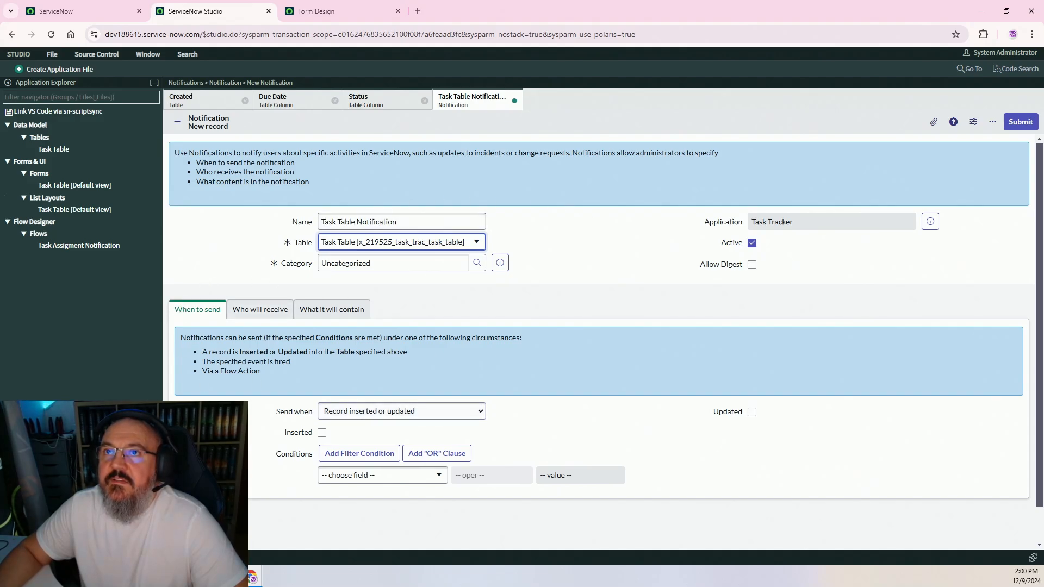
click(402, 412)
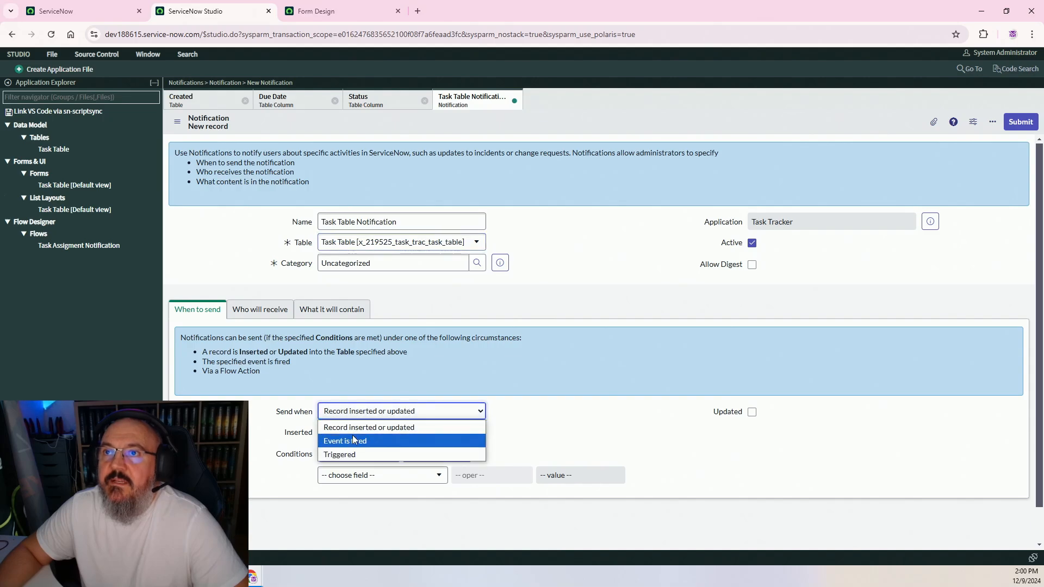
click(375, 456)
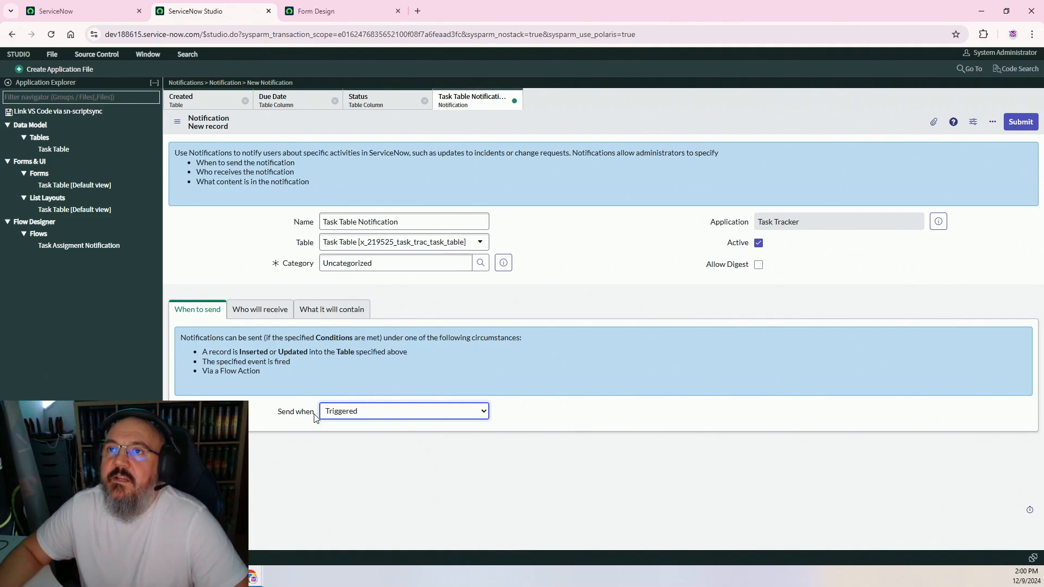
Make the Assigned To field the notification's recipient, then show the What it will contain section
click(266, 309)
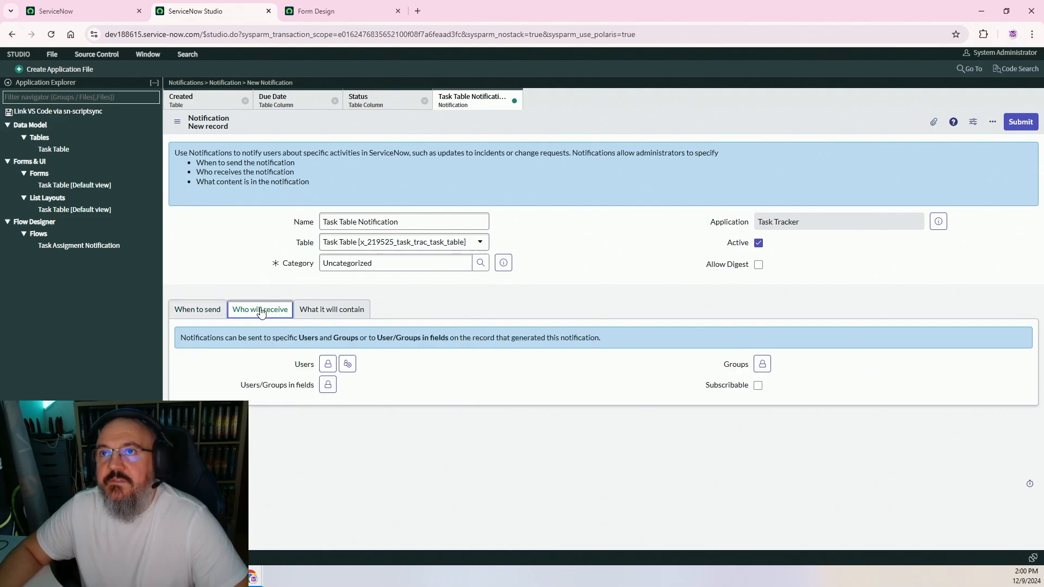
click(328, 385)
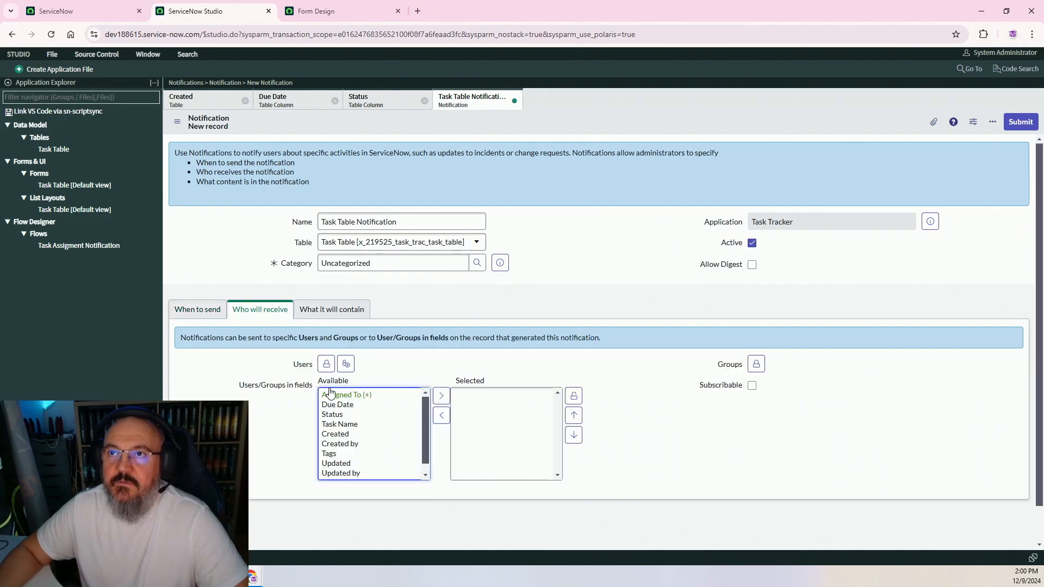
click(347, 397)
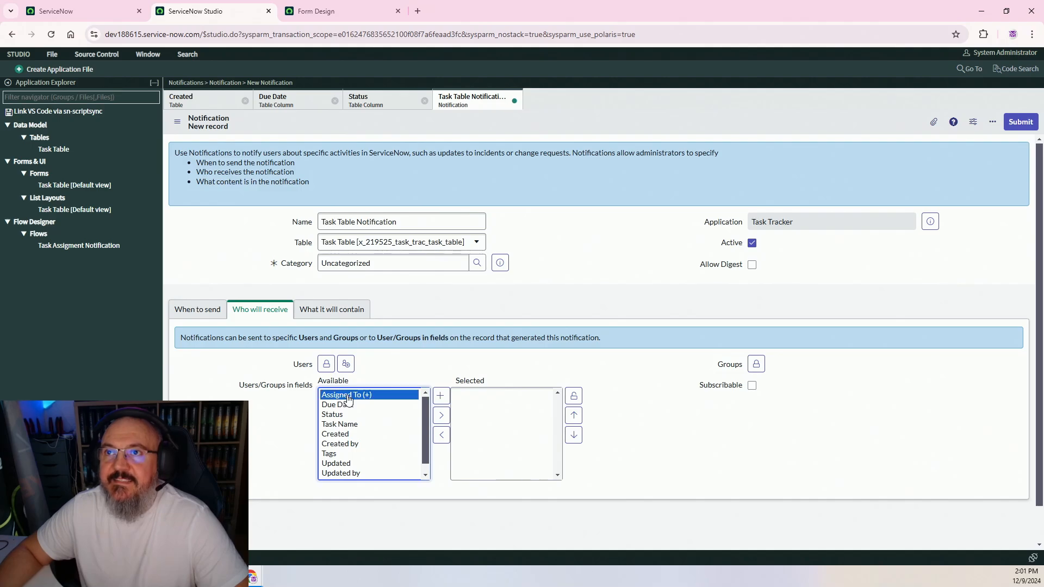
click(443, 418)
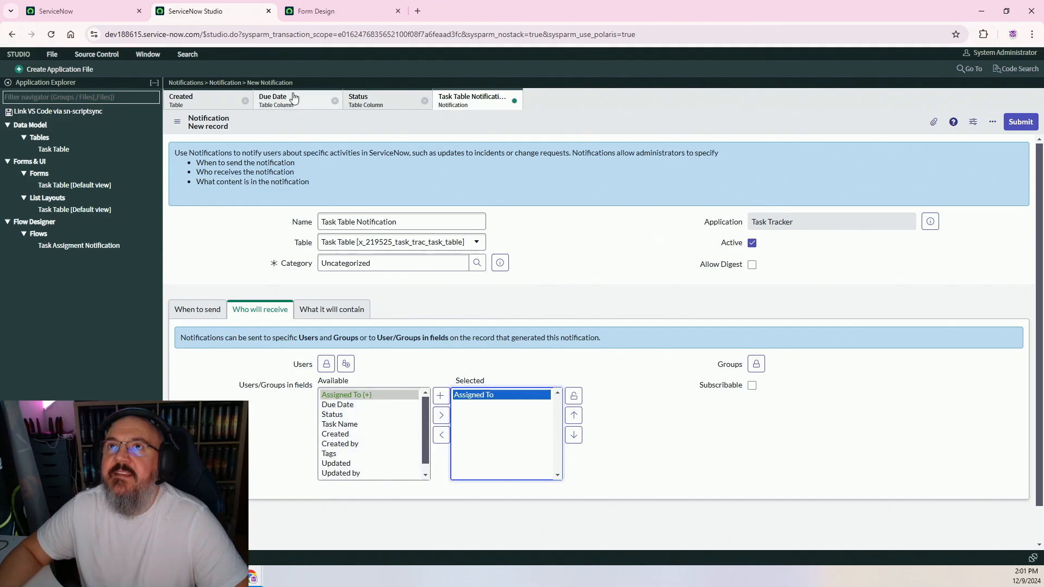
click(192, 102)
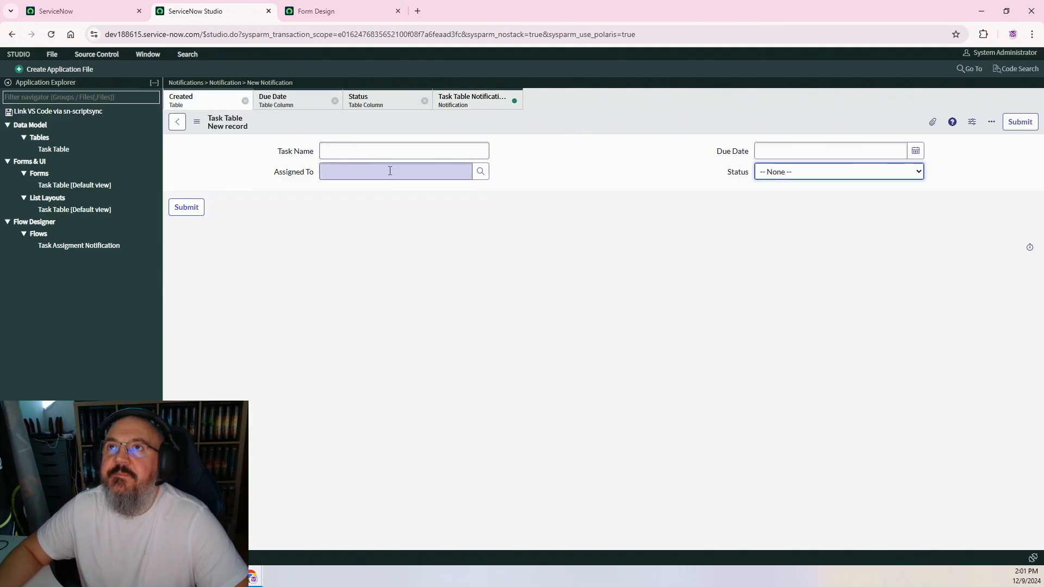
click(469, 102)
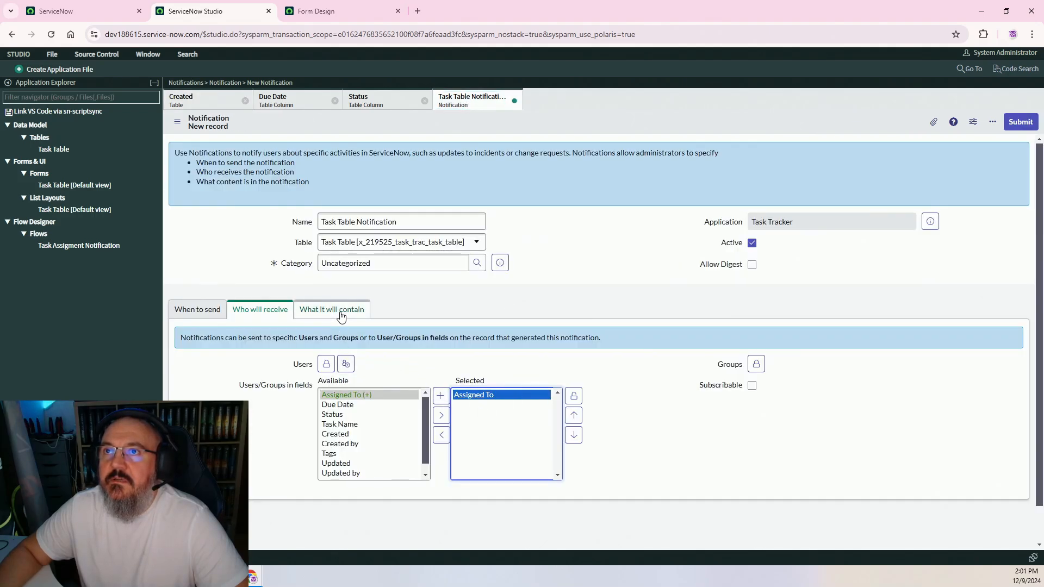
click(574, 396)
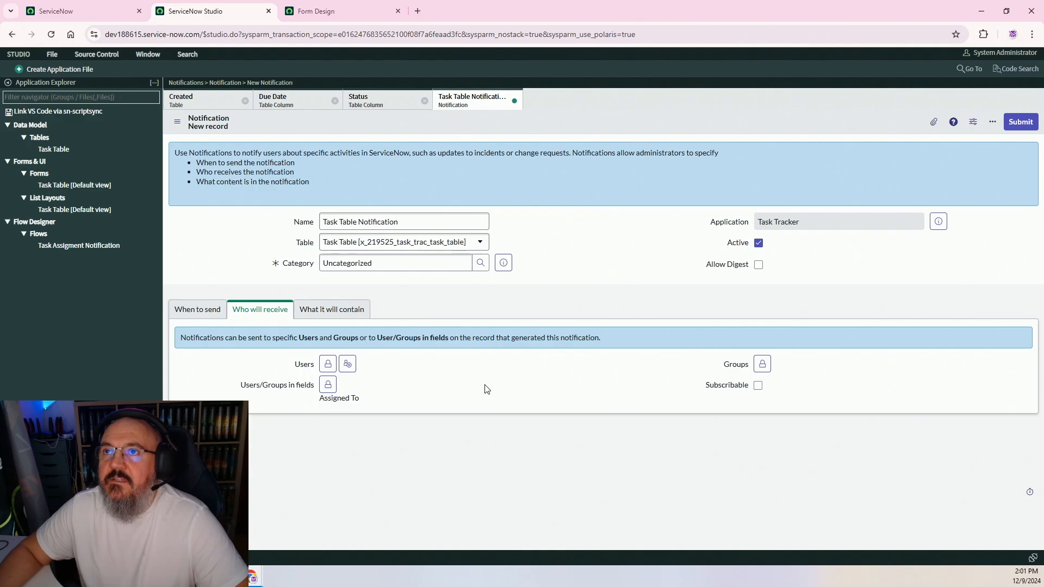
click(339, 311)
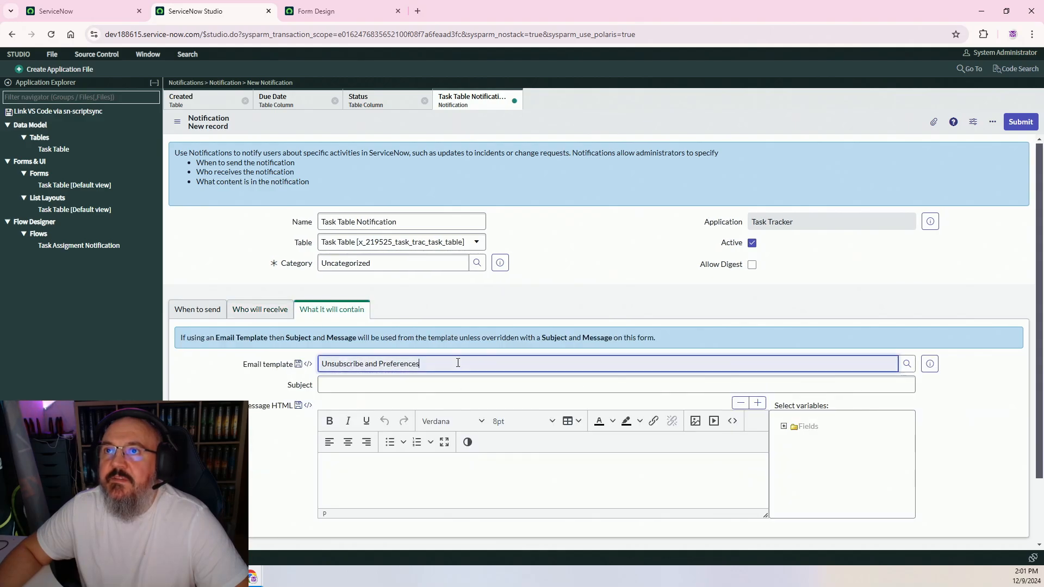
Clear the default email template and enter the subject 'You have a new task'
click(295, 365)
key(BackSpace)
click(333, 387)
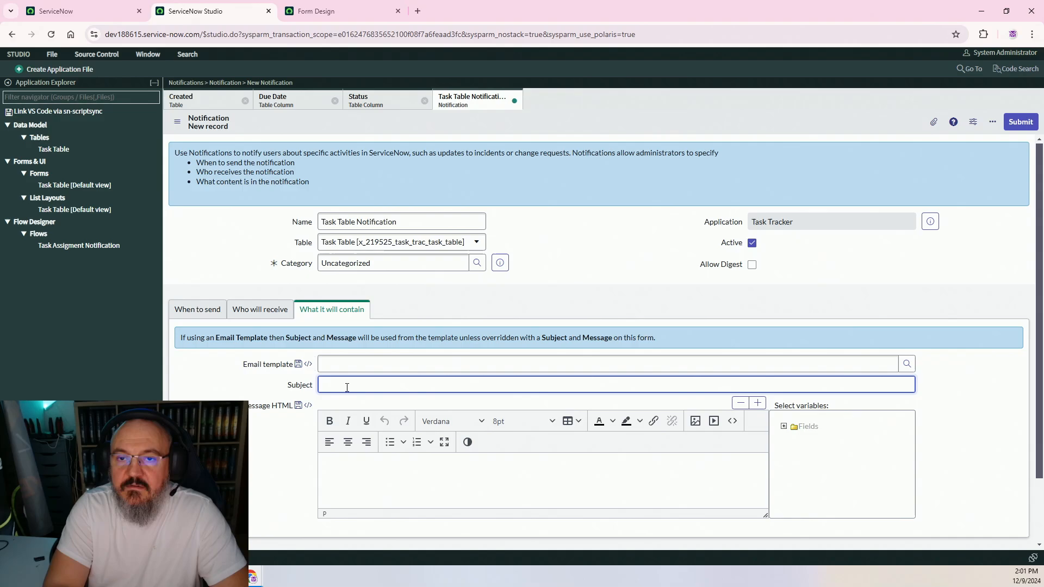
text(You have a new task)
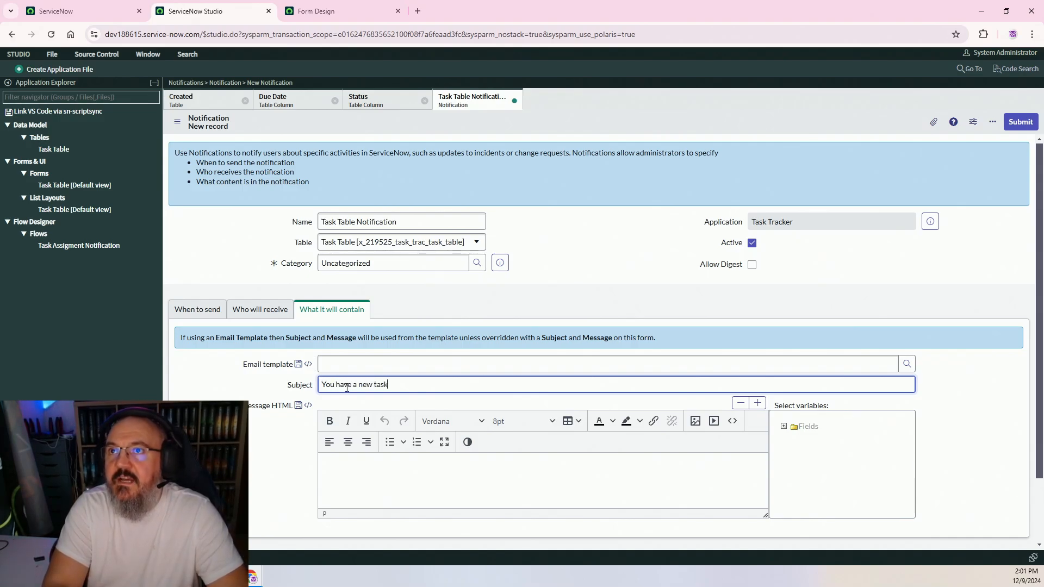
Start the message with 'Hi, ${assigned_to}', removing the Assigned To label
scroll(536, 317, down, 1)
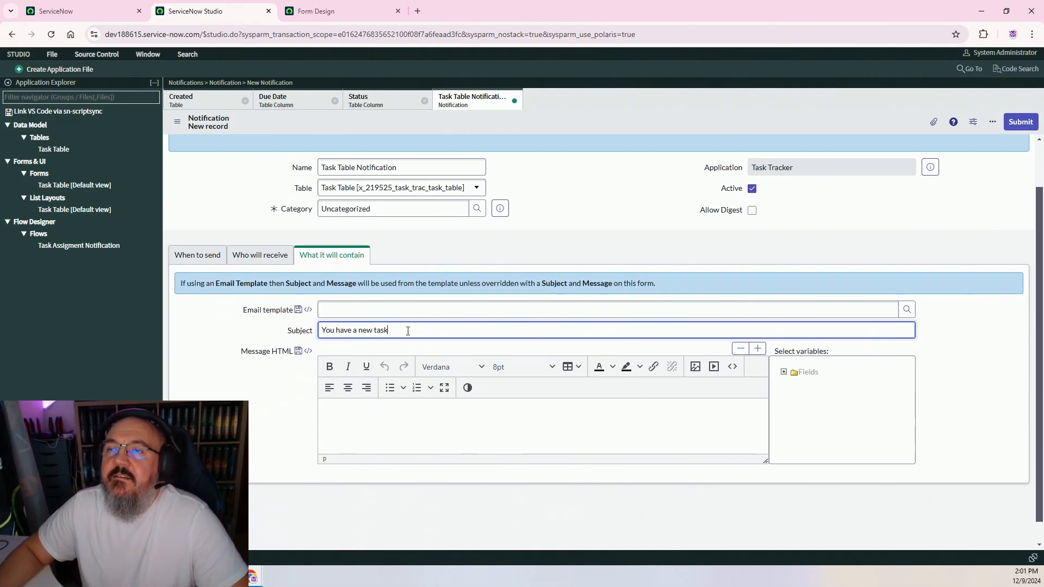
scroll(412, 331, down, 1)
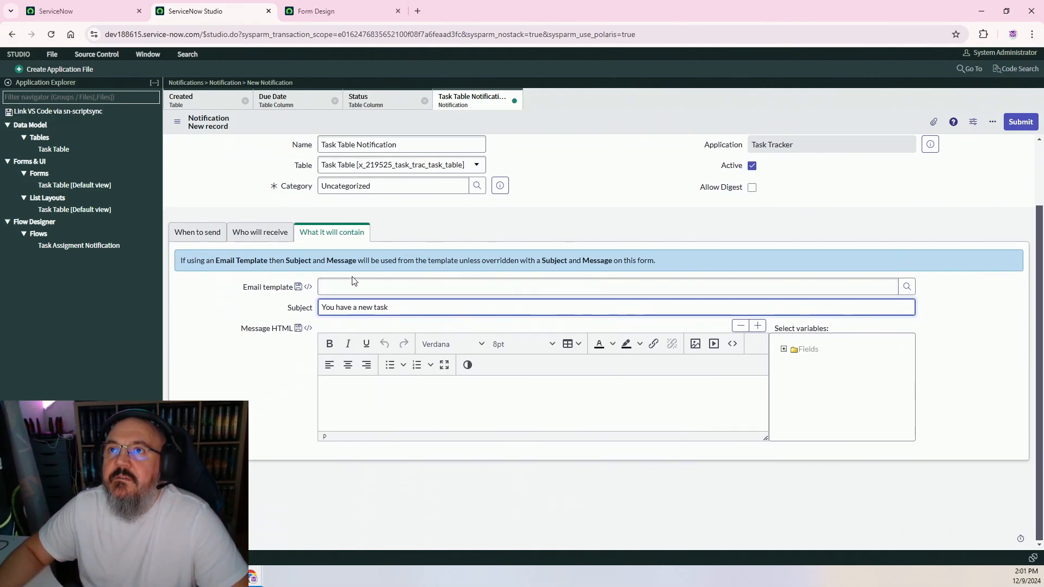
click(337, 392)
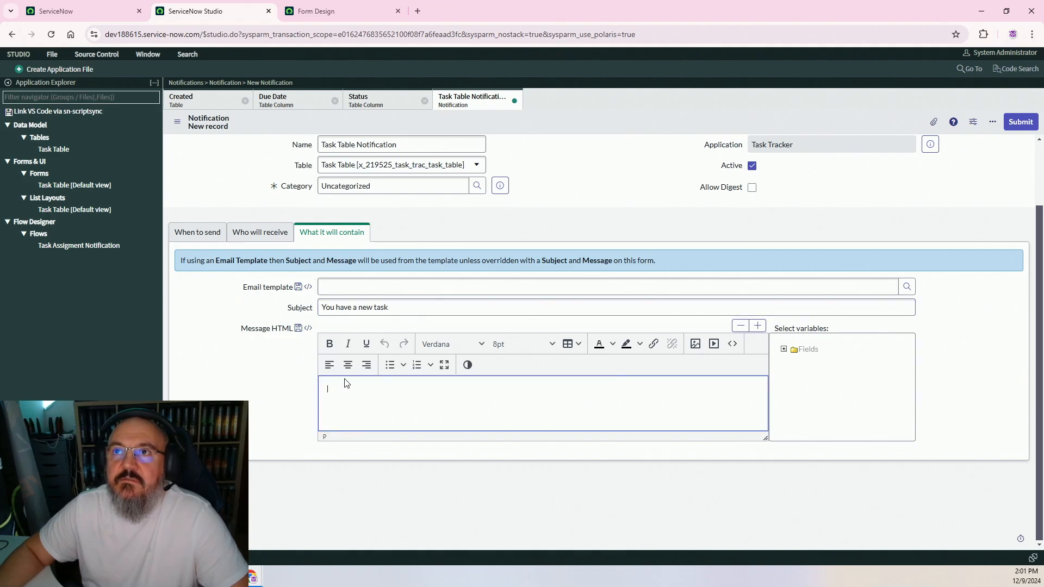
text(H)
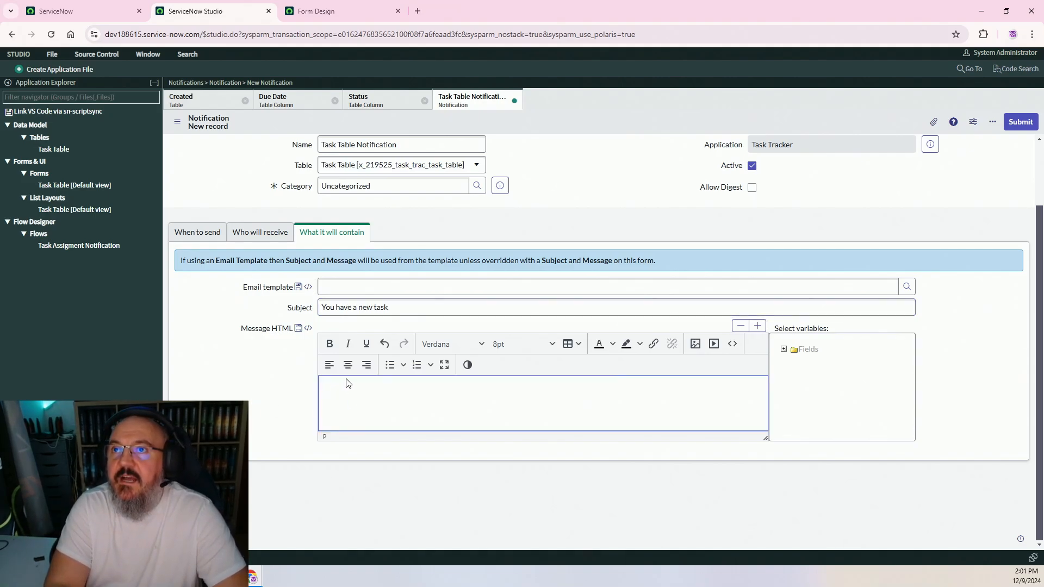
text(Hi)
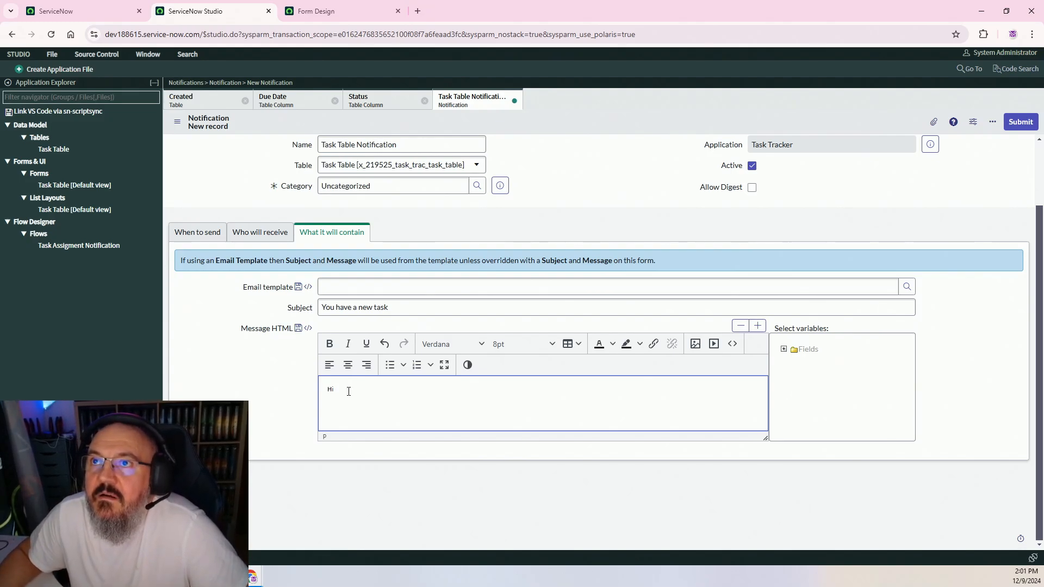
text(,)
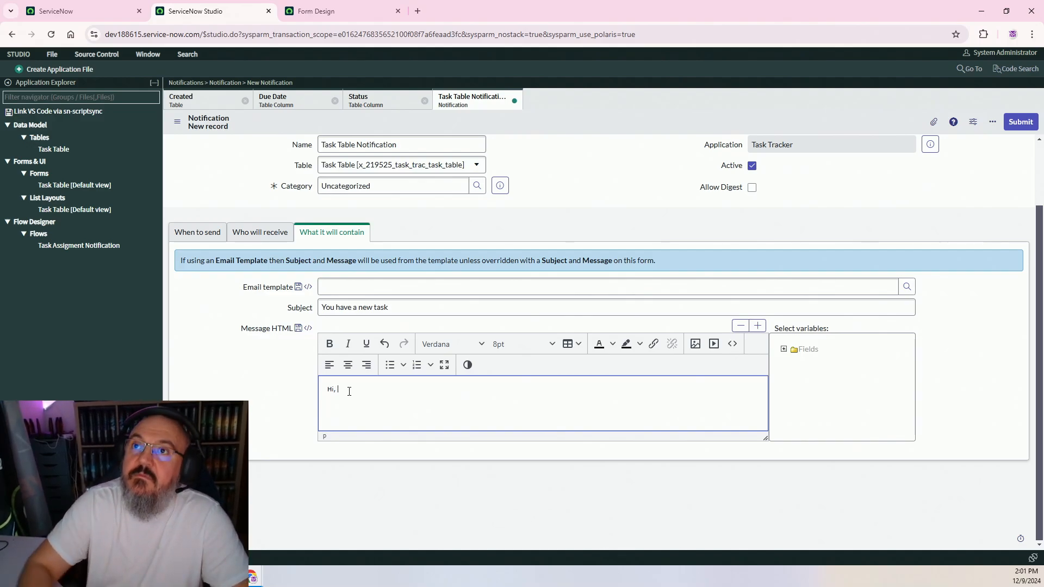
click(807, 349)
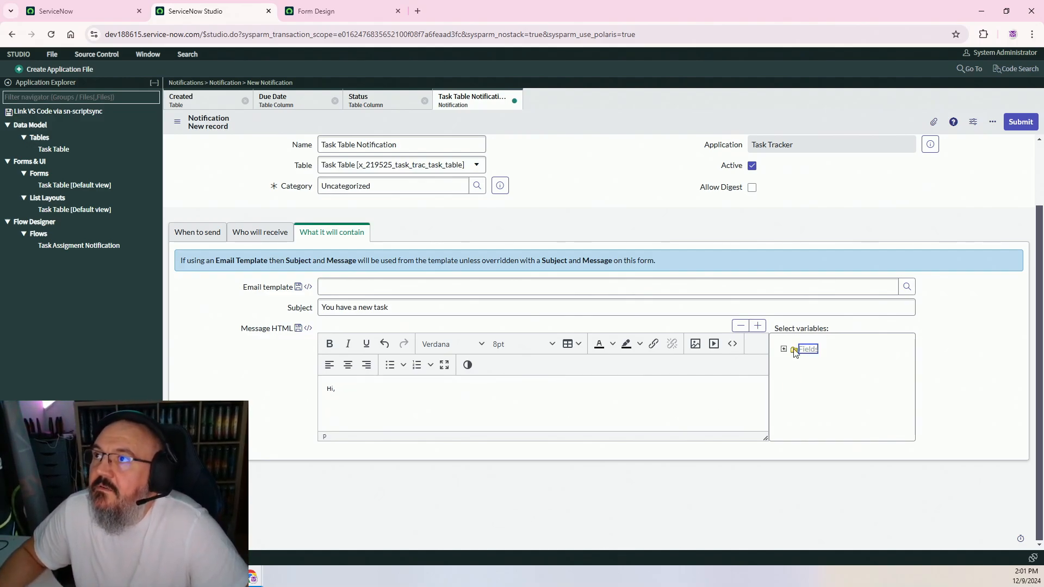
click(786, 348)
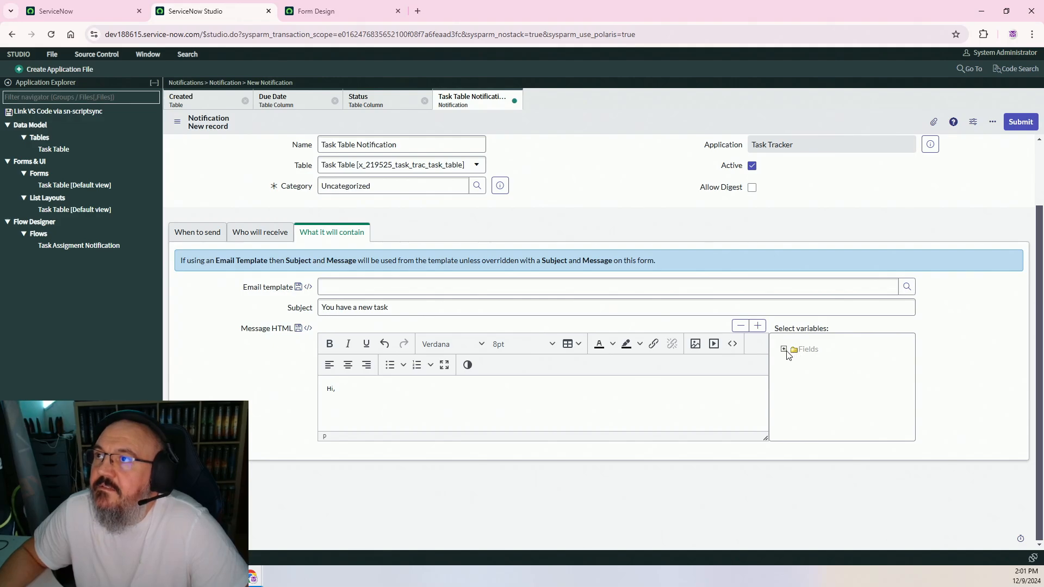
click(783, 349)
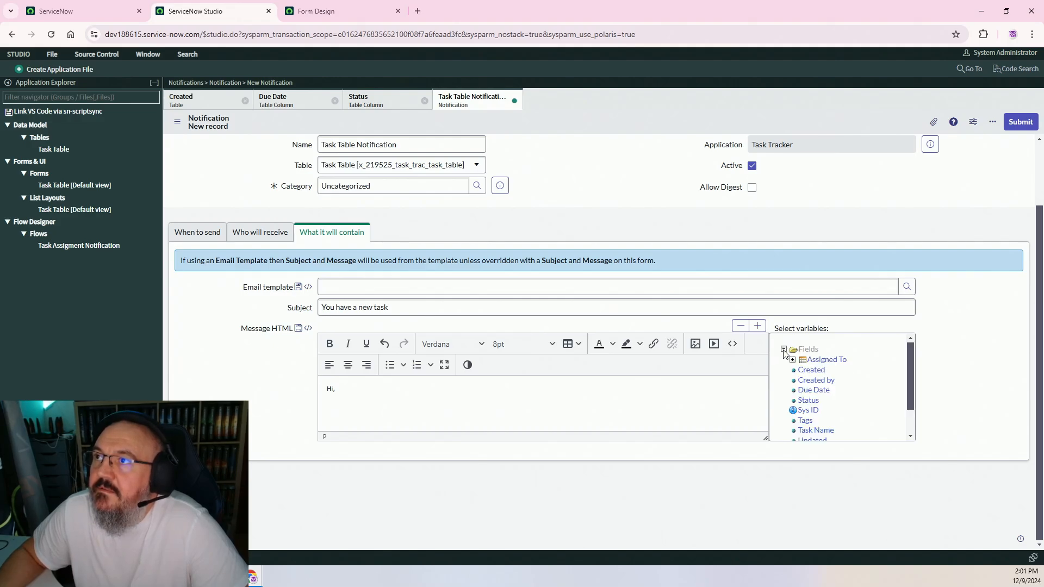
click(830, 360)
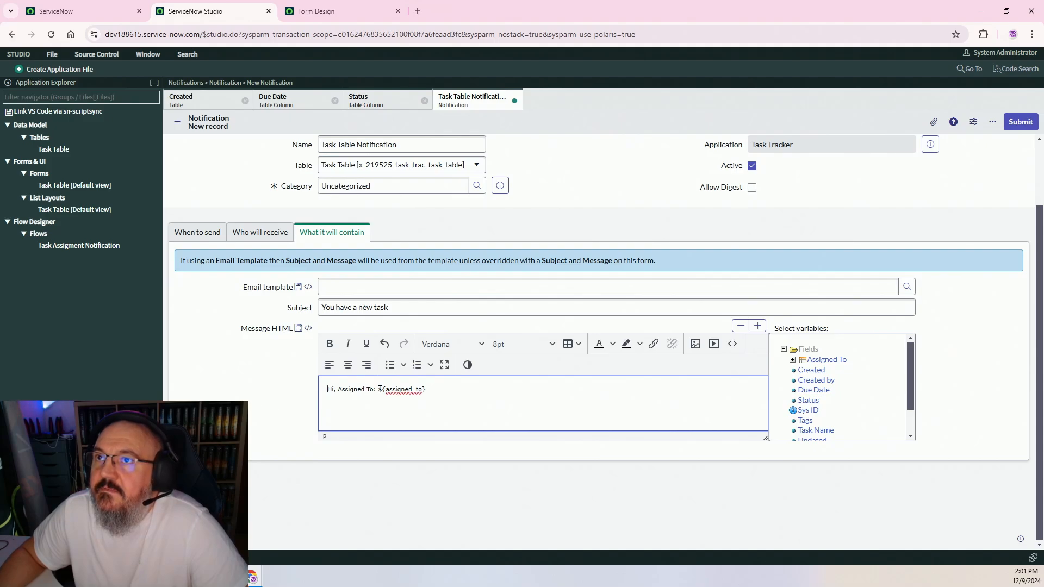
click(380, 390)
key(BackSpace)
key(BackSpace)
key(BackSpace)
key(BackSpace)
key(BackSpace)
key(BackSpace)
key(BackSpace)
key(BackSpace)
key(BackSpace)
key(BackSpace)
key(BackSpace)
key(BackSpace)
key(BackSpace)
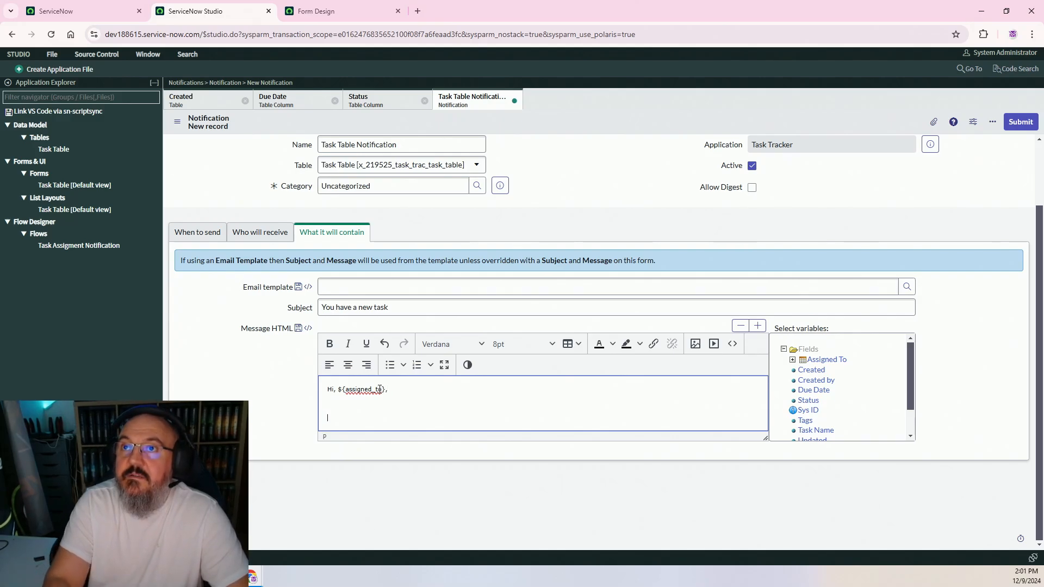
key(BackSpace)
Add 'You have a new task: ${task_name}' with the Task Name label removed
text(You hvae)
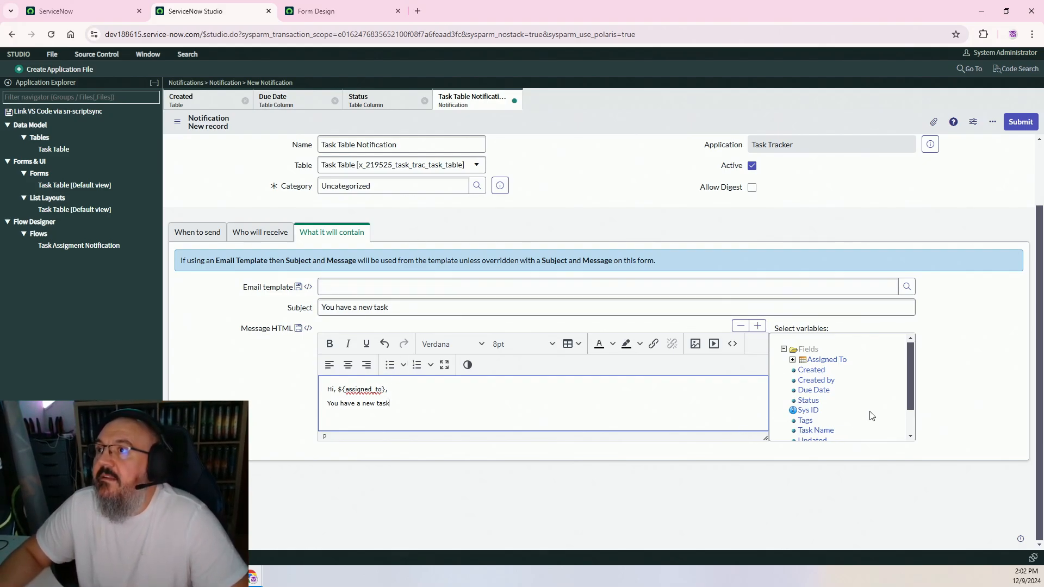
scroll(907, 383, down, 1)
click(815, 412)
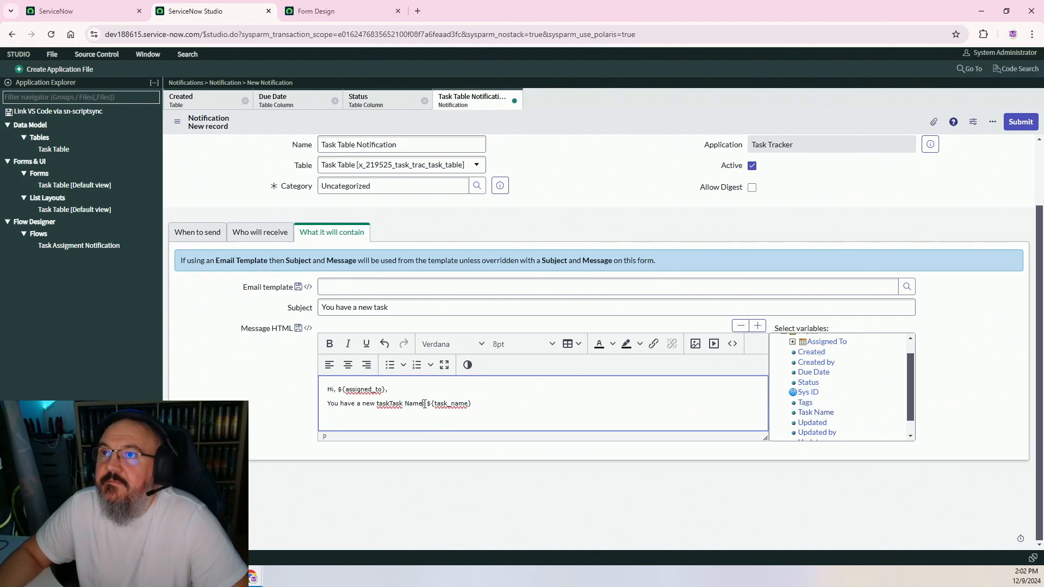
key(BackSpace)
key(BackSpace)
key(BackSpace)
key(BackSpace)
key(BackSpace)
key(BackSpace)
key(BackSpace)
key(BackSpace)
key(BackSpace)
key(BackSpace)
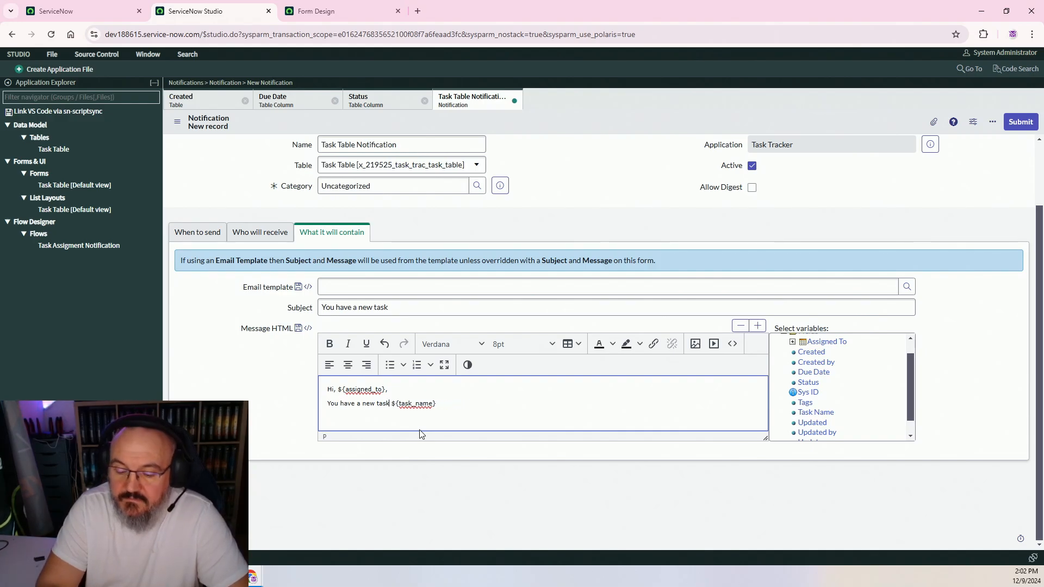
text(:)
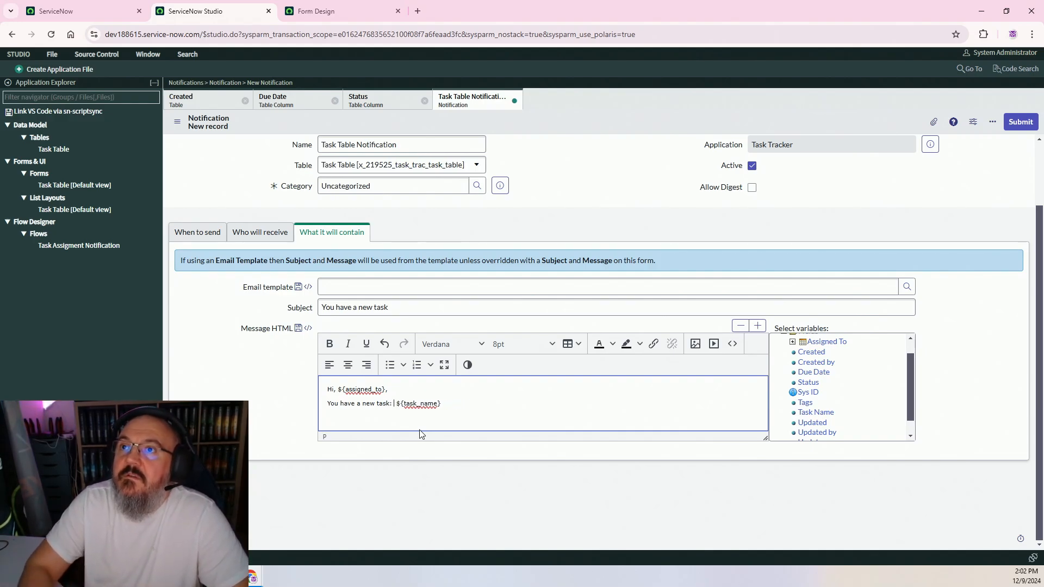
key(BackSpace)
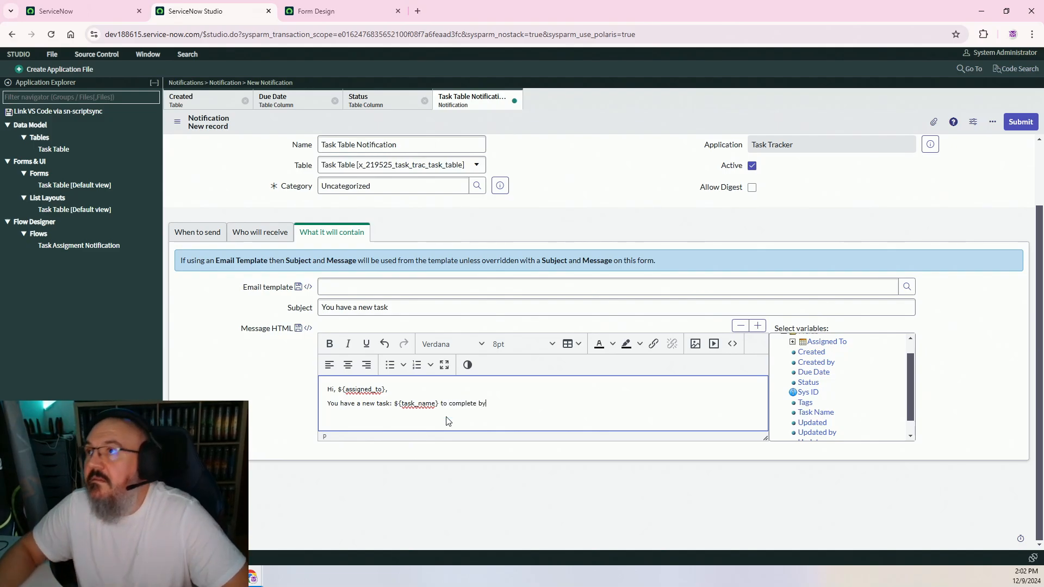
Finish with 'to complete by ${due_date}!' and the sign-off 'Thanks, Admin'
click(814, 372)
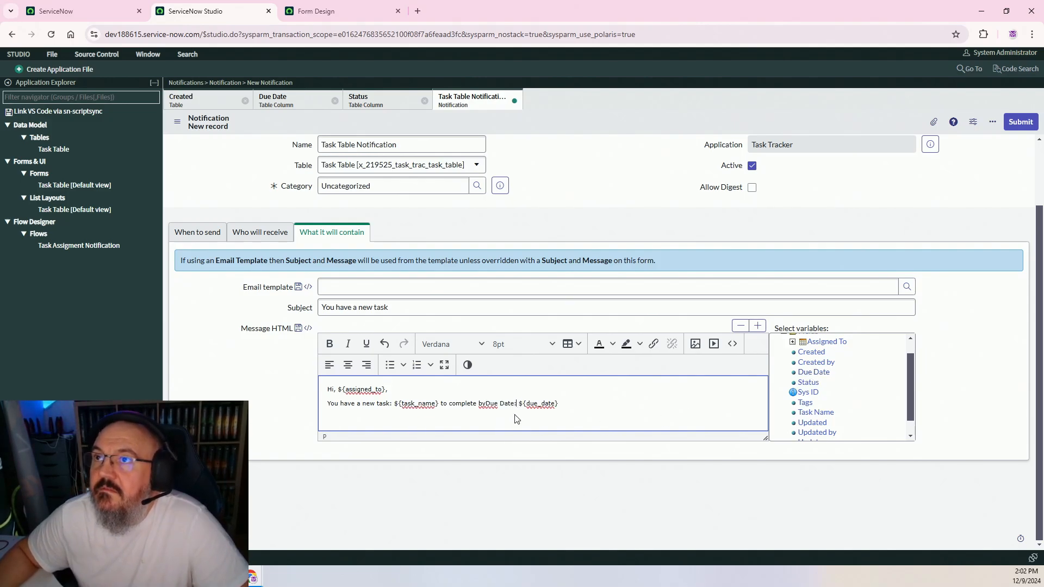
key(BackSpace)
key(BackSpace)
key(BackSpace)
key(BackSpace)
key(BackSpace)
key(BackSpace)
key(BackSpace)
key(BackSpace)
key(BackSpace)
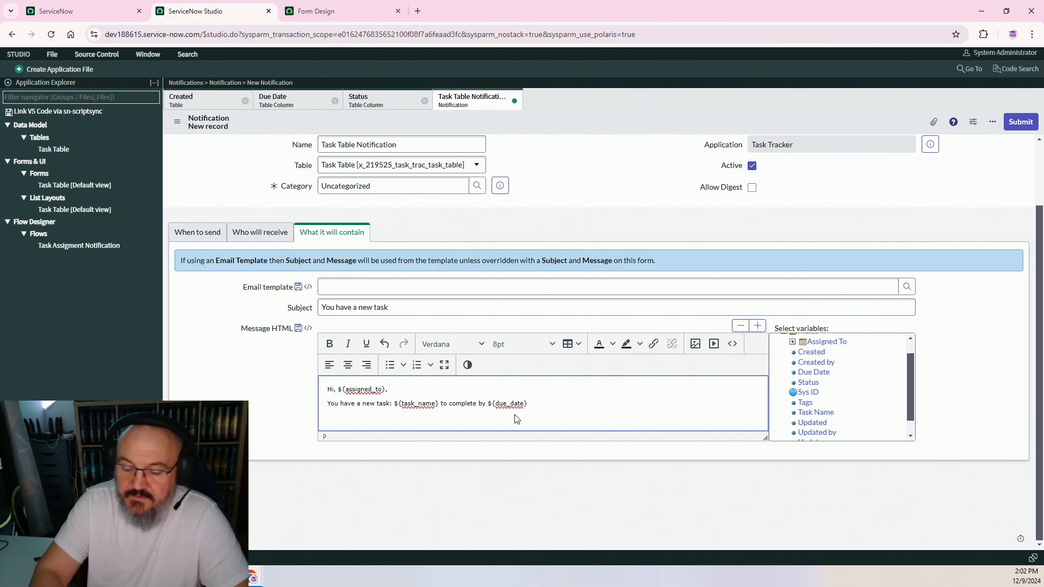
text(!)
key(Return)
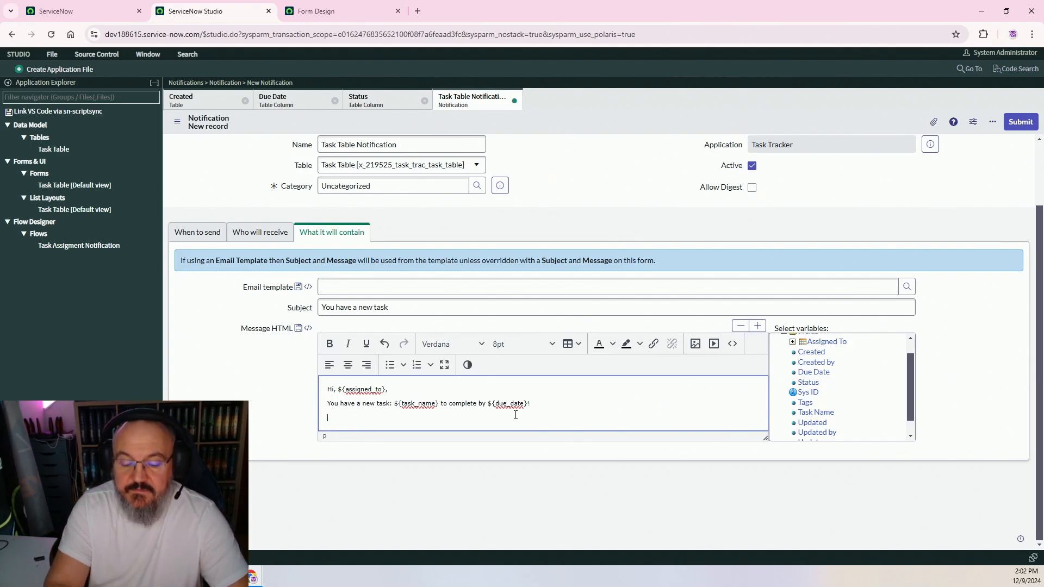
text(Thanks,)
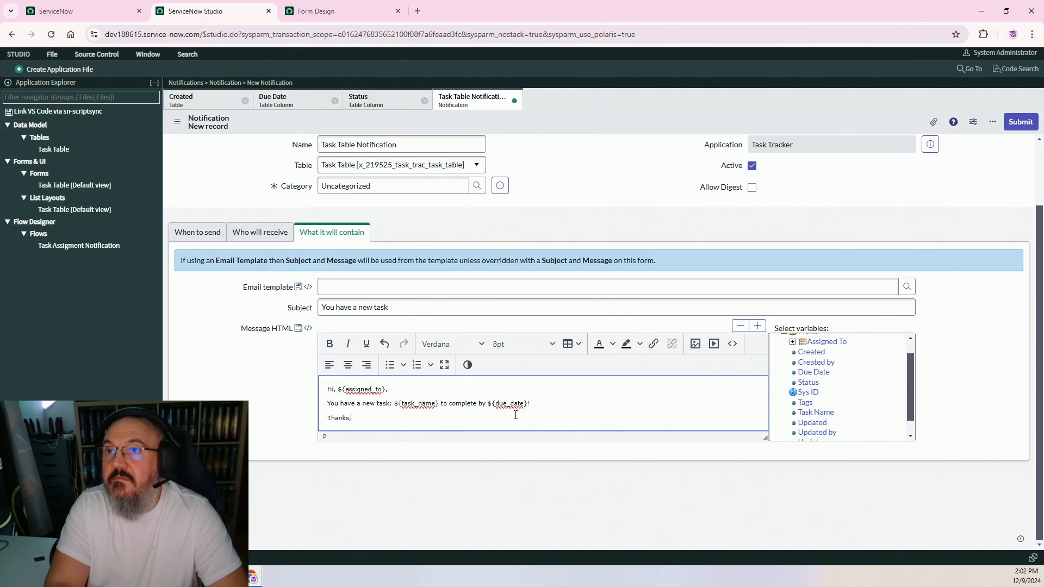
key(Return)
text(Admin)
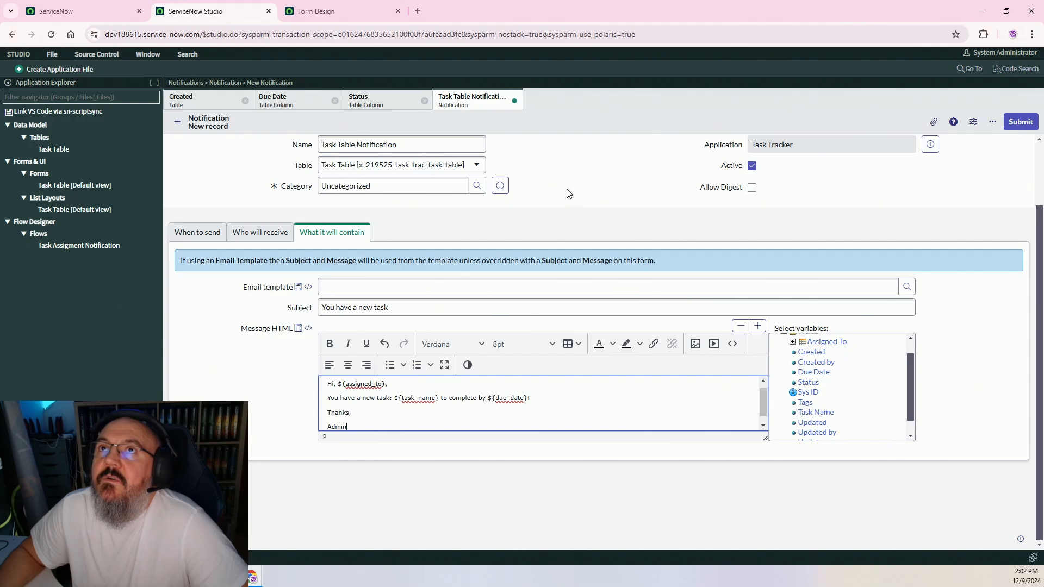
click(232, 159)
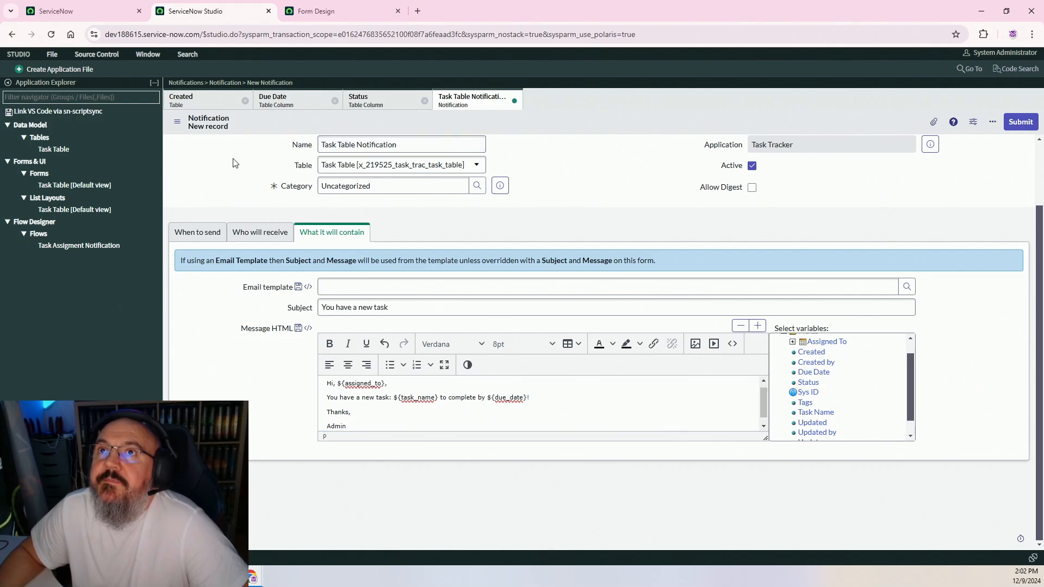
Save the Task Table Notification record and check its email preview
click(176, 121)
click(217, 133)
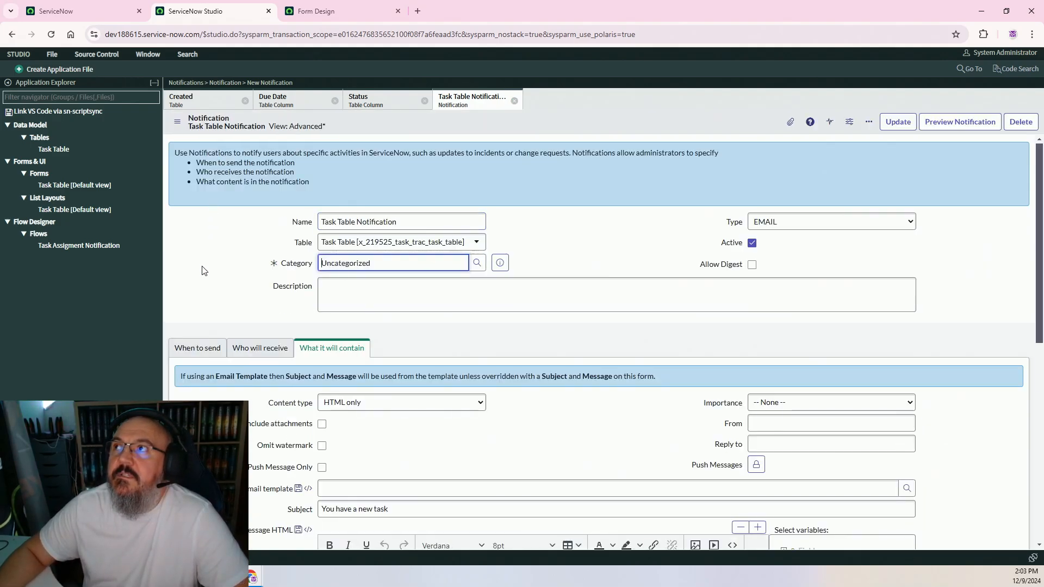
click(936, 124)
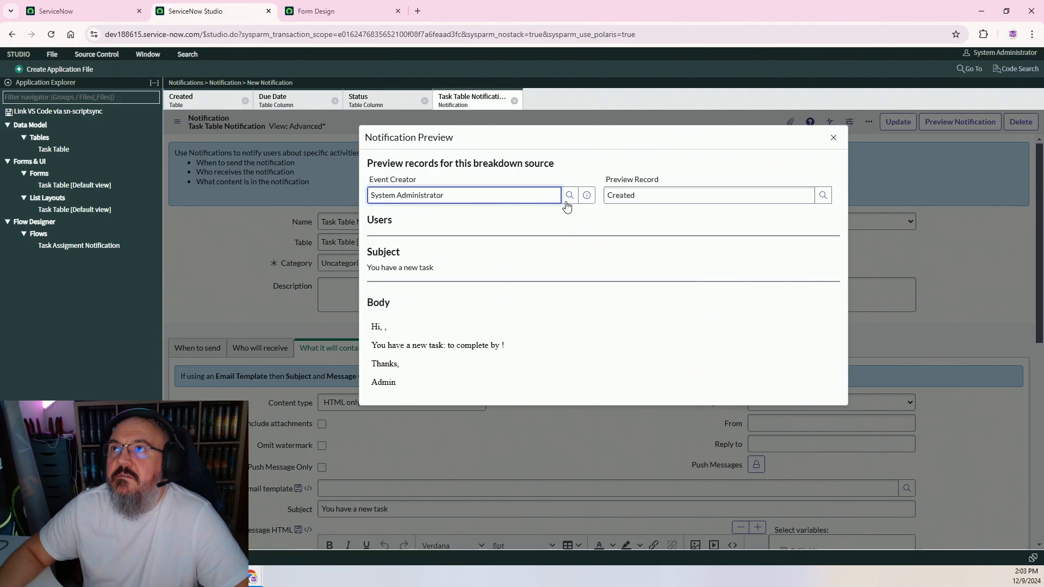
click(833, 138)
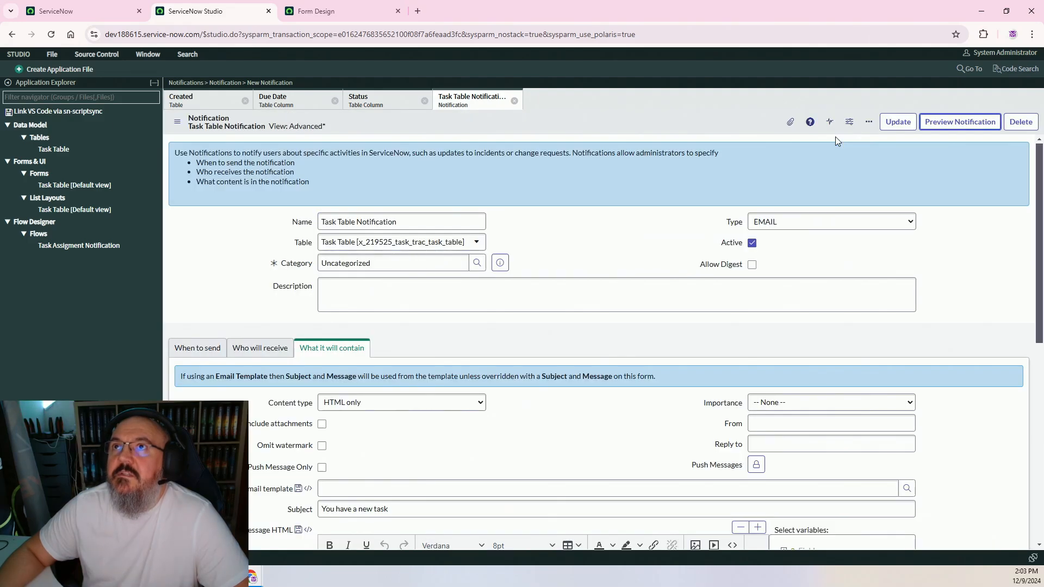
Look over the saved notification form, then bring up the Flow Designer window
click(618, 251)
click(208, 266)
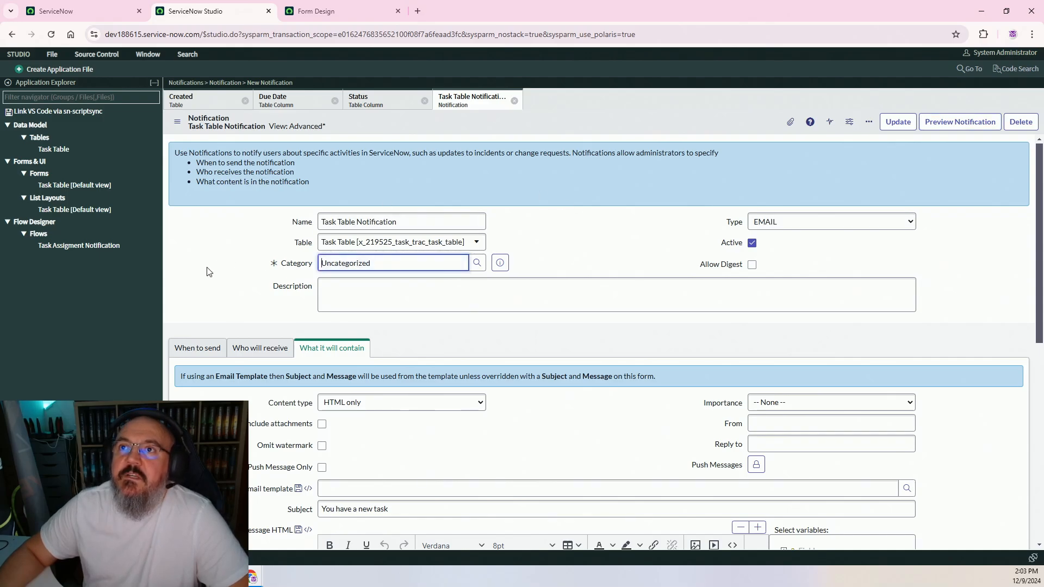
scroll(206, 327, down, 5)
scroll(204, 329, up, 5)
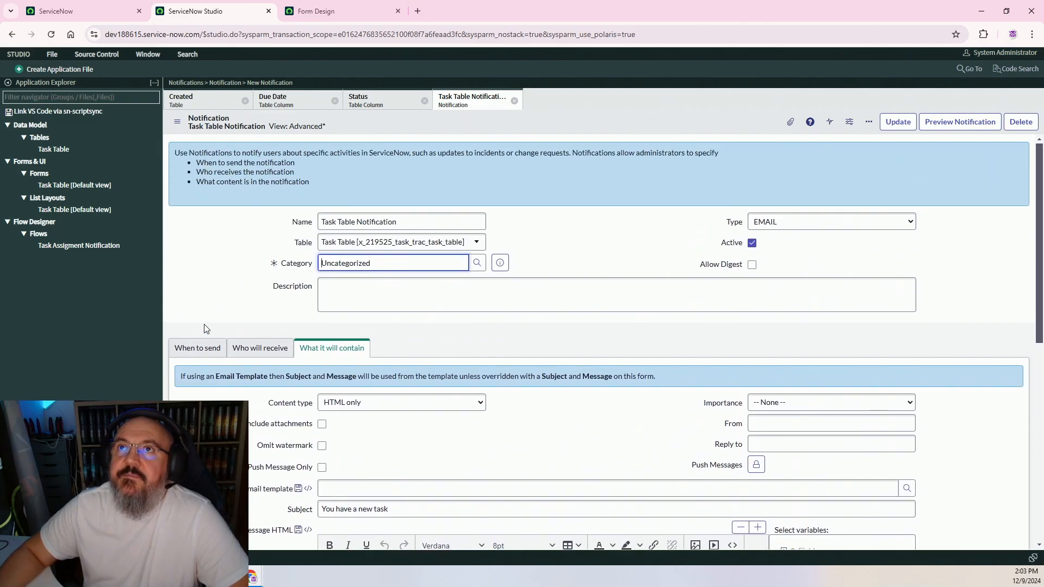
click(207, 297)
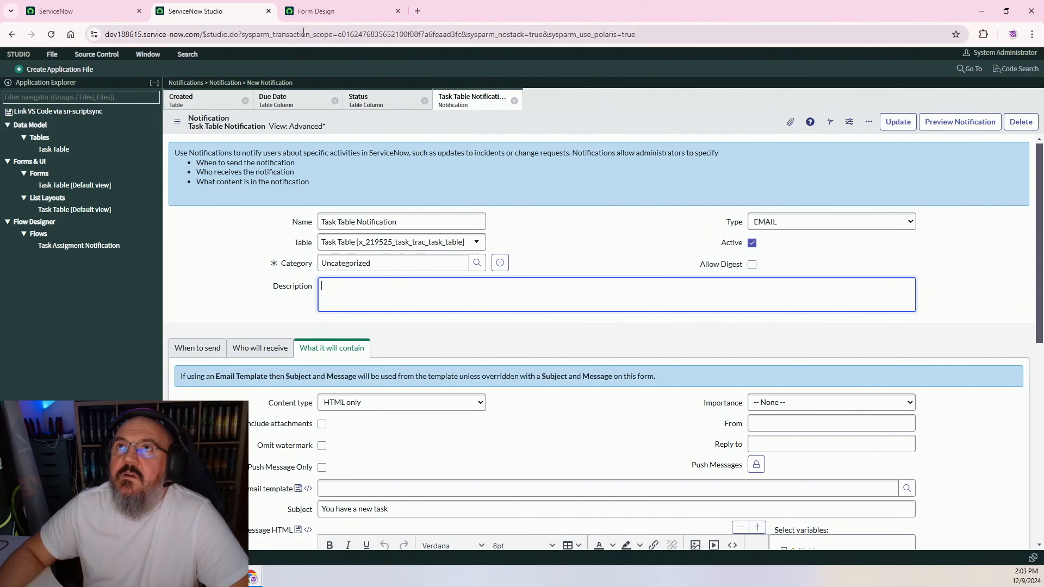
click(307, 15)
click(224, 15)
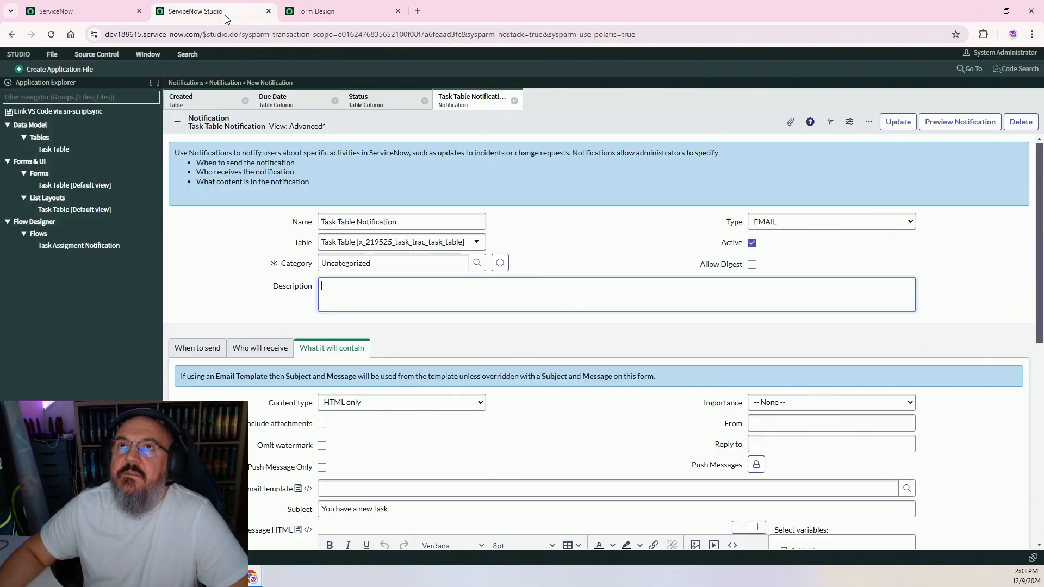
click(253, 577)
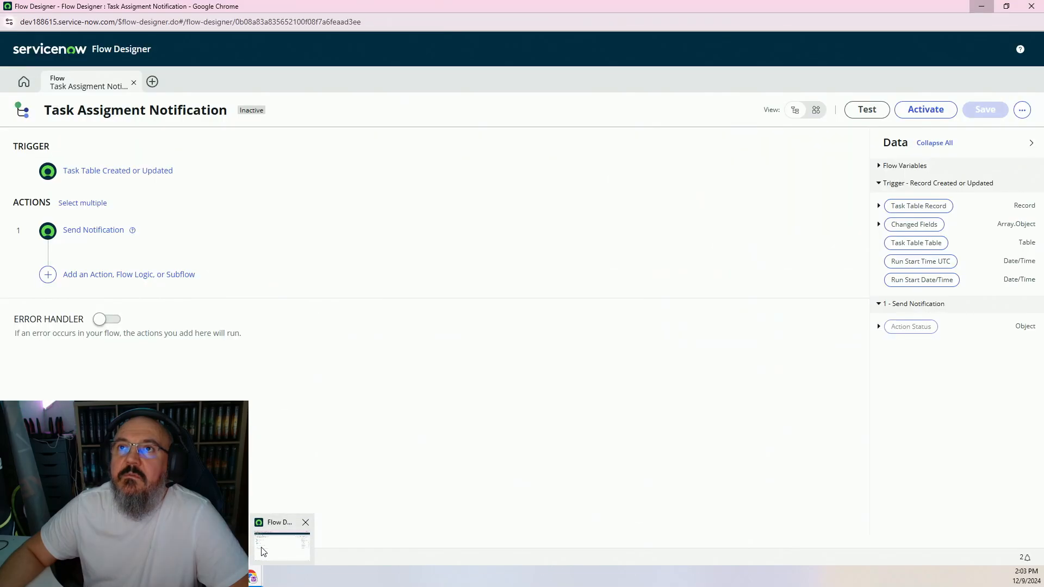
Point the Send Notification action at Task Table Notification and save the flow
click(263, 551)
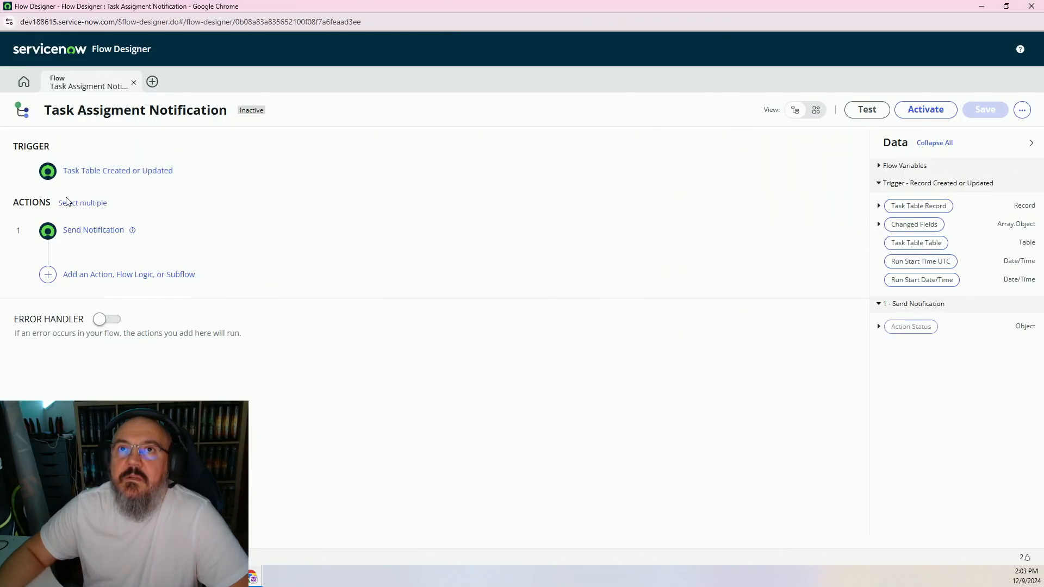
click(96, 230)
click(199, 328)
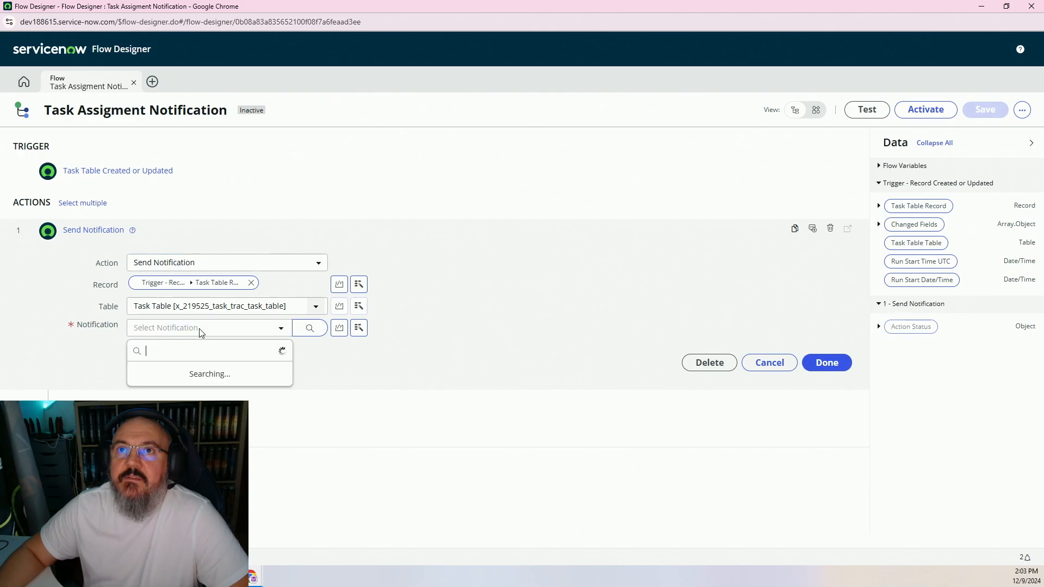
click(187, 372)
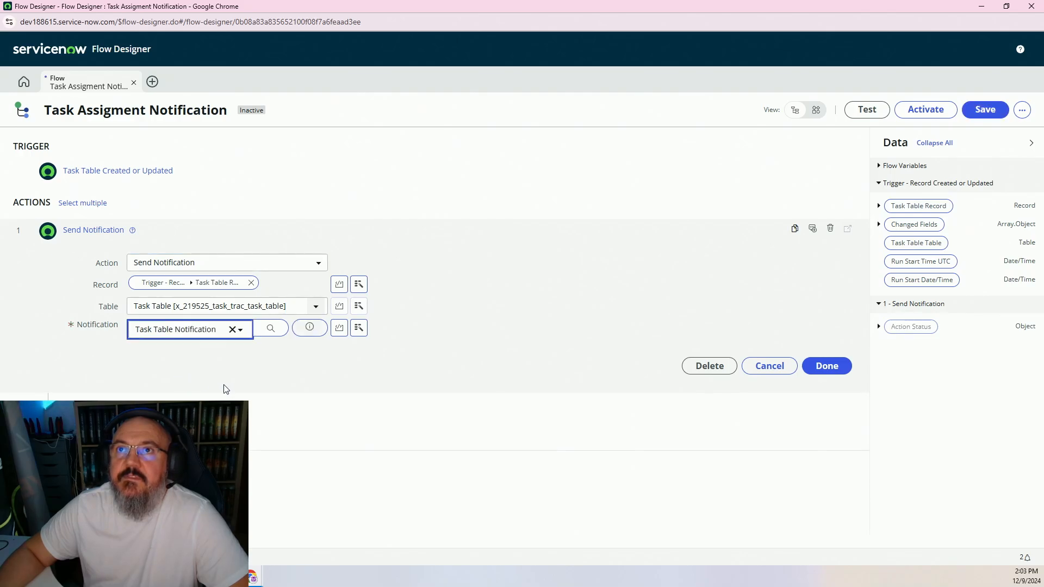
click(827, 366)
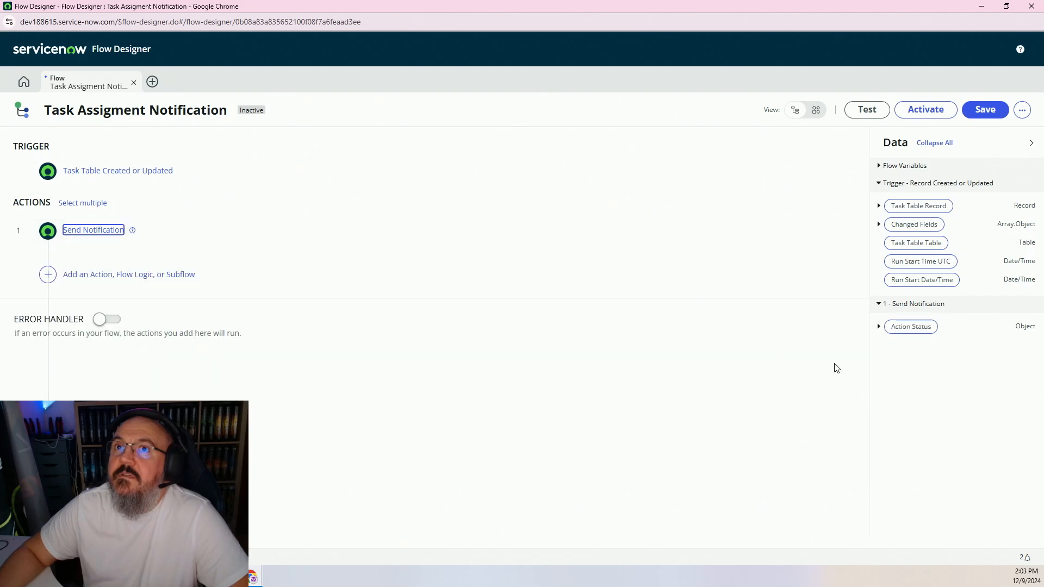
click(987, 110)
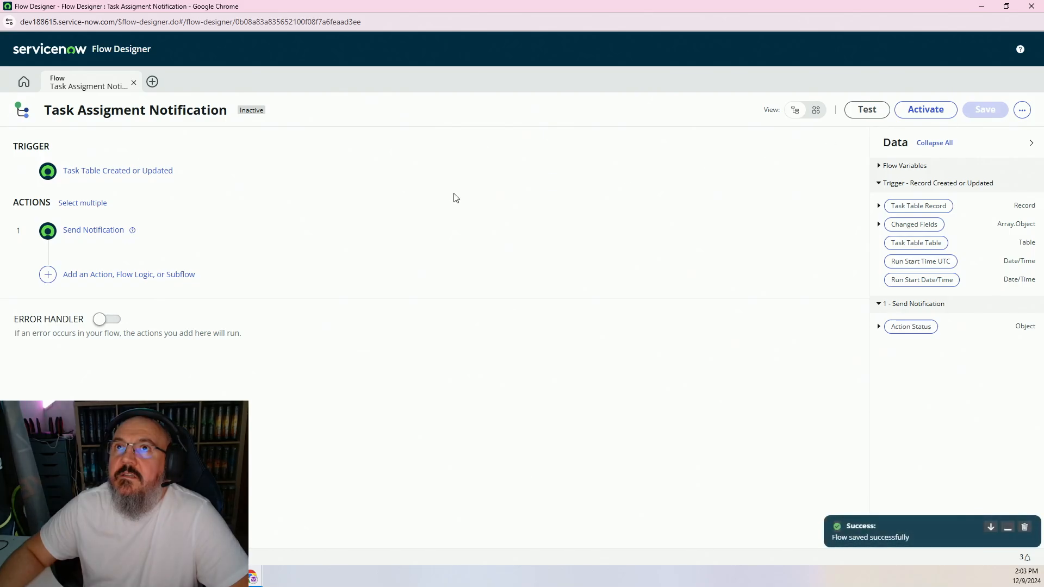
Set the notification's Send when to 'Record inserted or updated' and try saving it
click(982, 6)
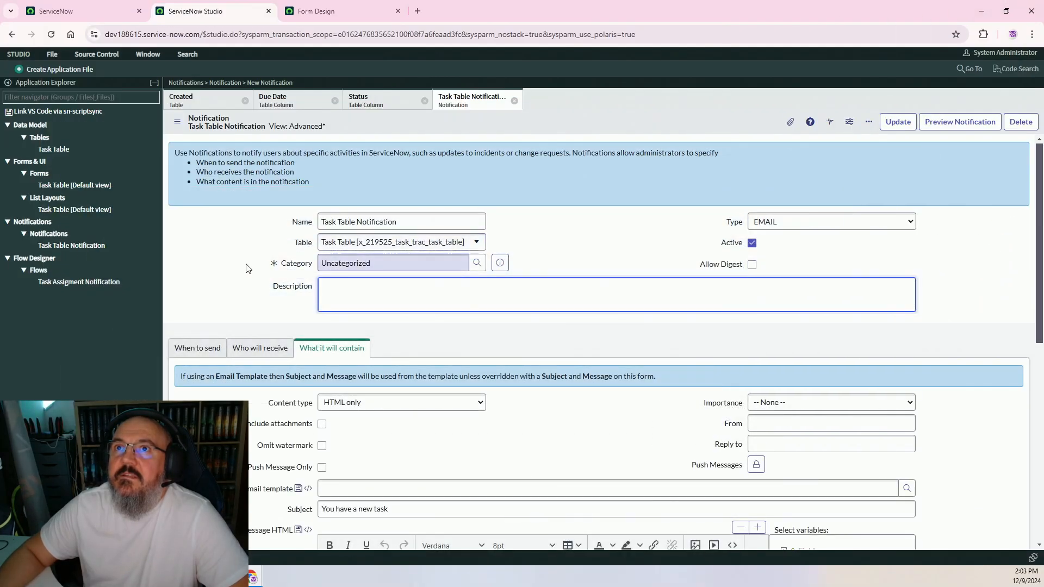
scroll(230, 358, down, 2)
click(260, 239)
click(197, 239)
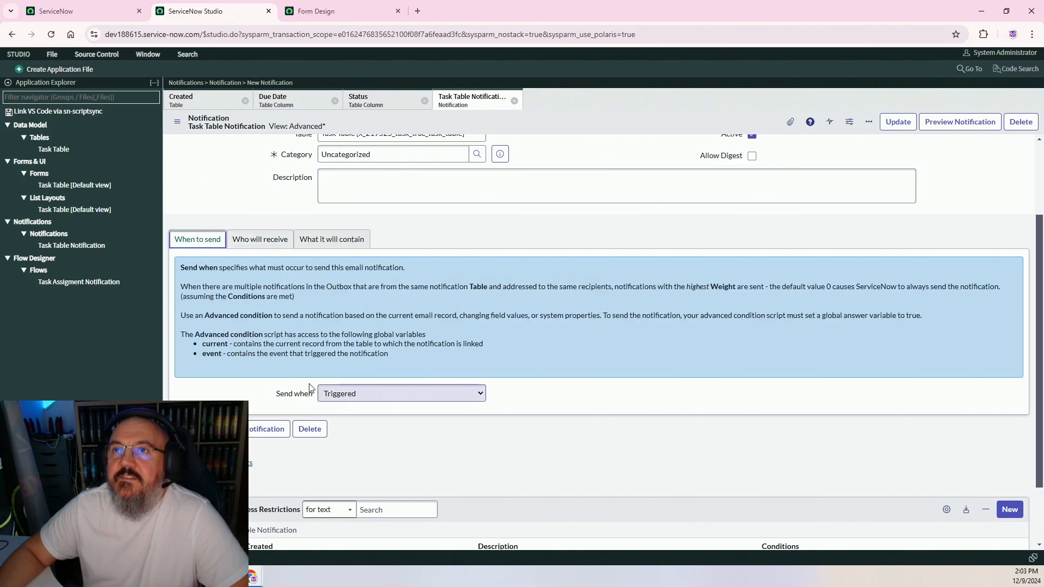
click(396, 393)
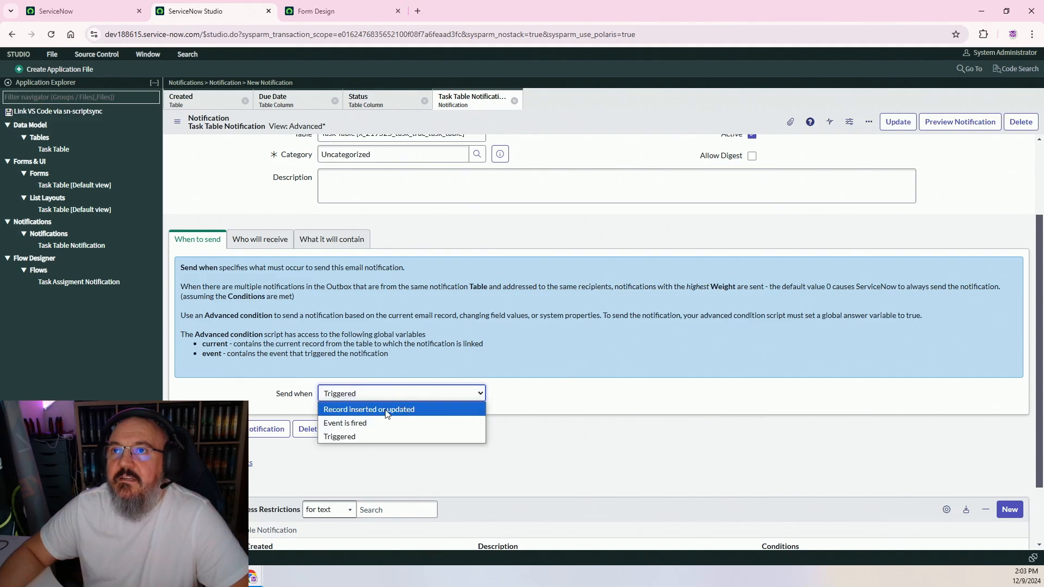
click(391, 413)
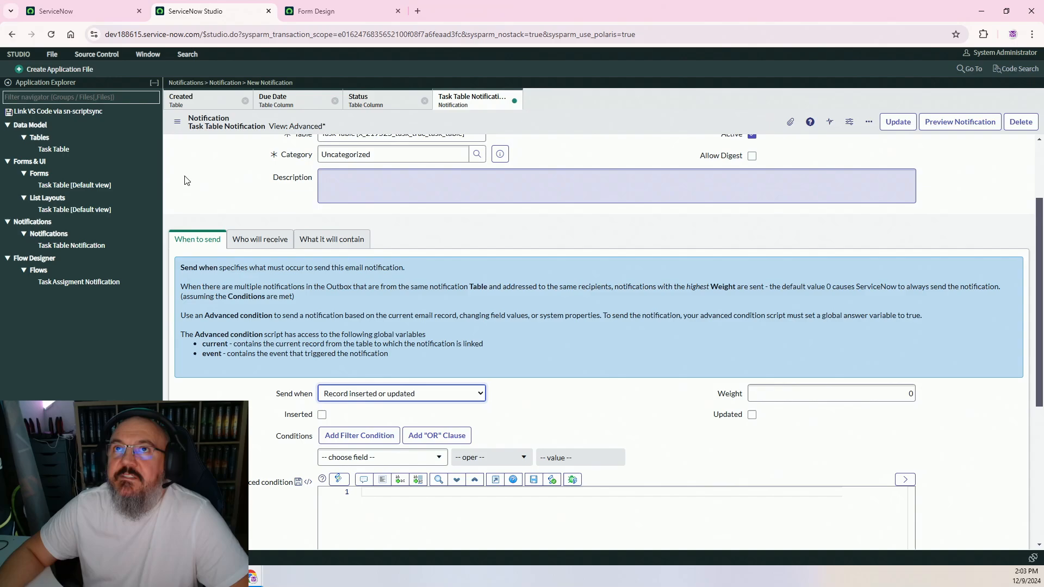
click(177, 122)
click(209, 132)
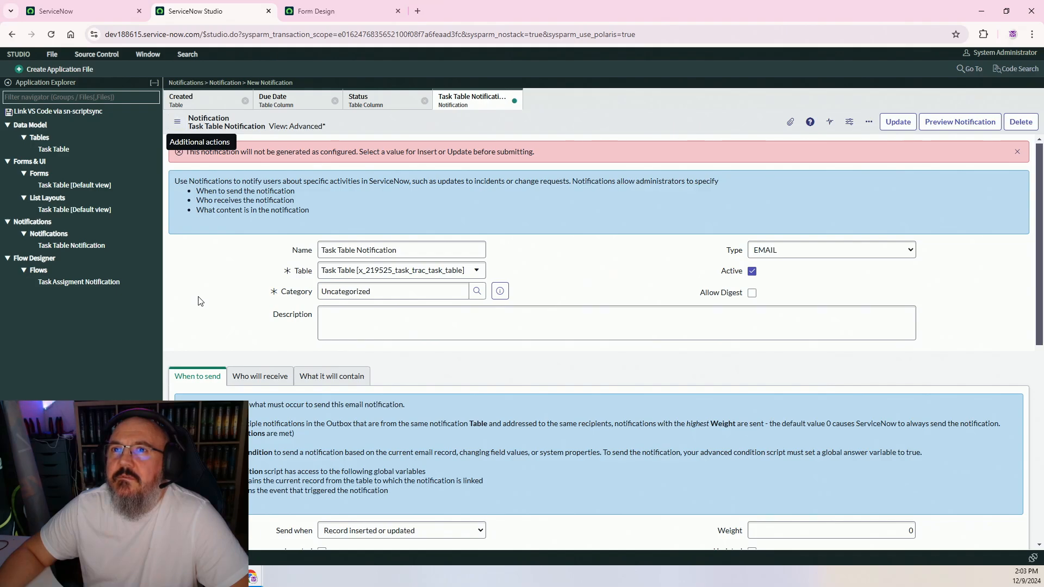
scroll(304, 303, down, 4)
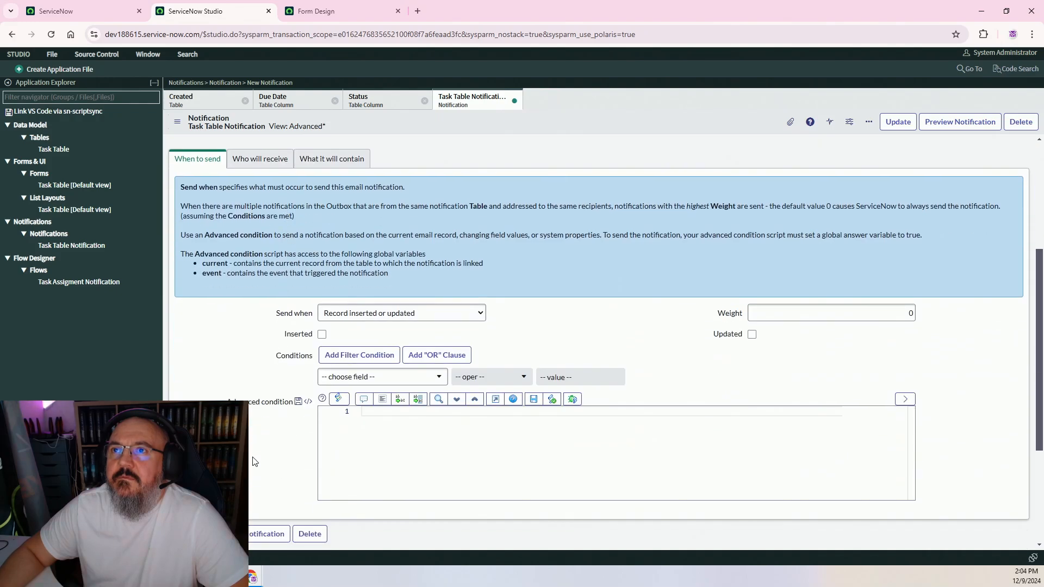
scroll(259, 296, down, 3)
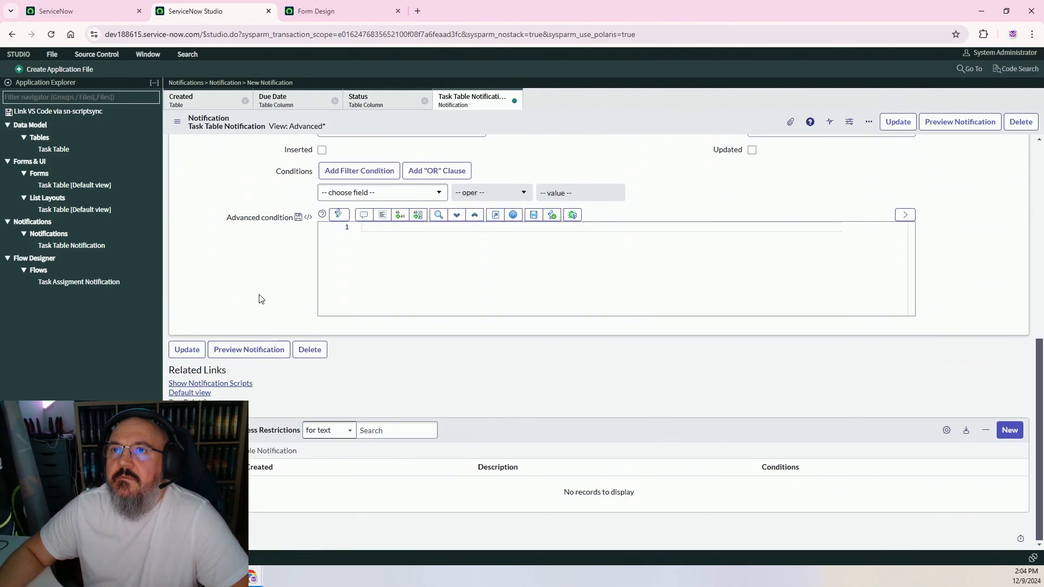
scroll(250, 345, up, 4)
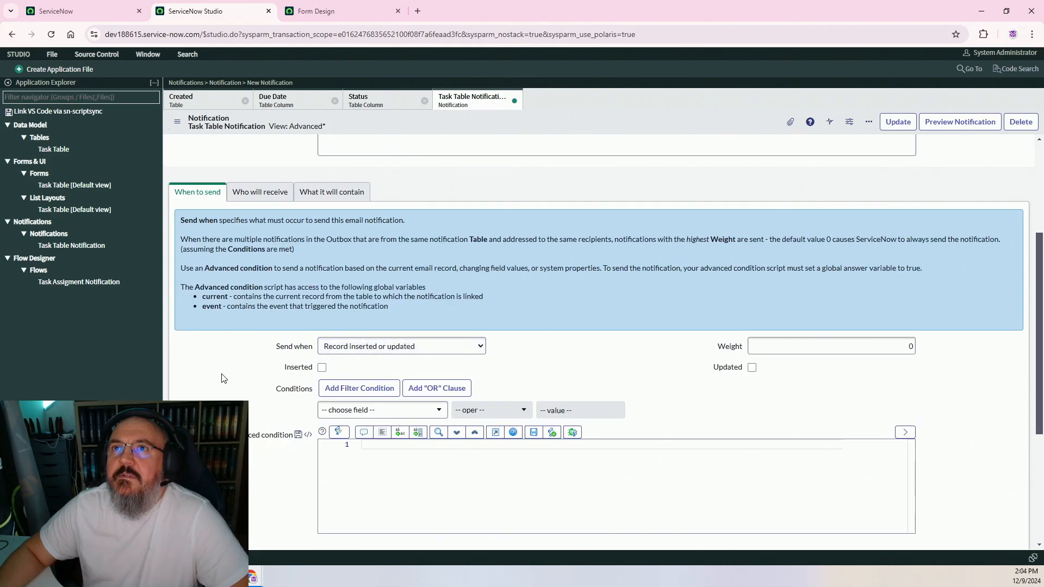
click(242, 192)
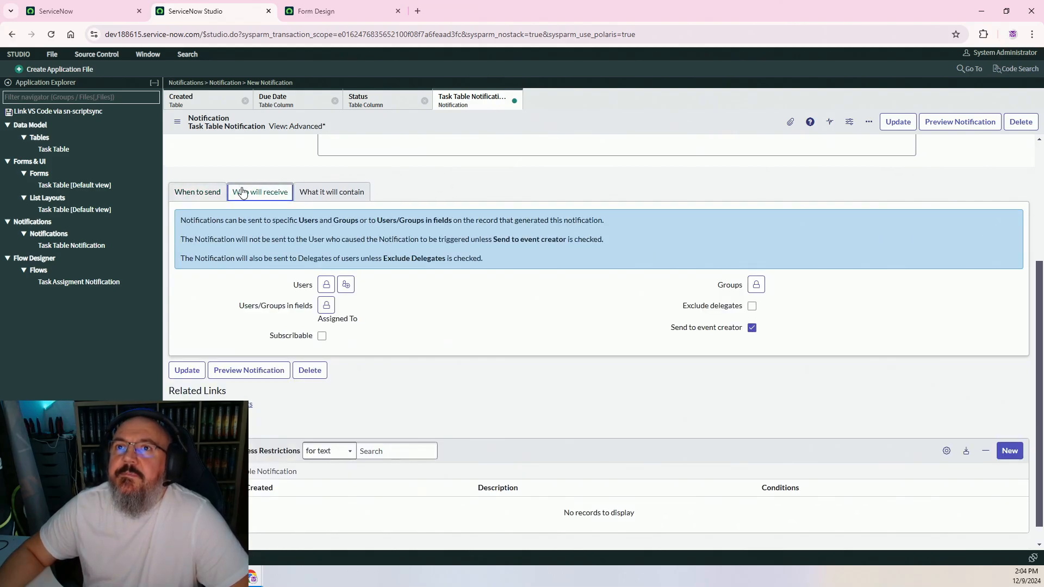
click(319, 192)
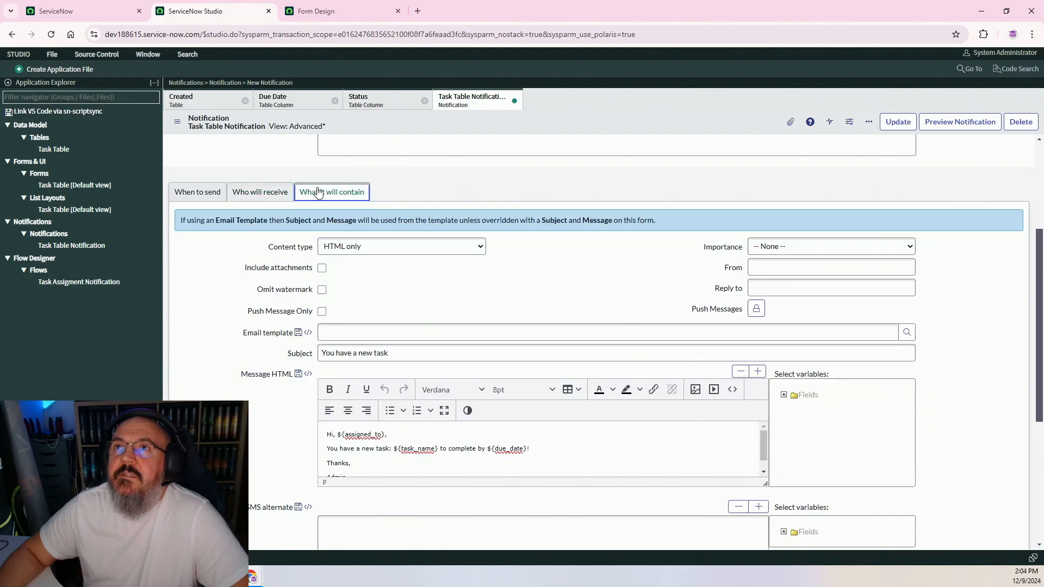
click(273, 193)
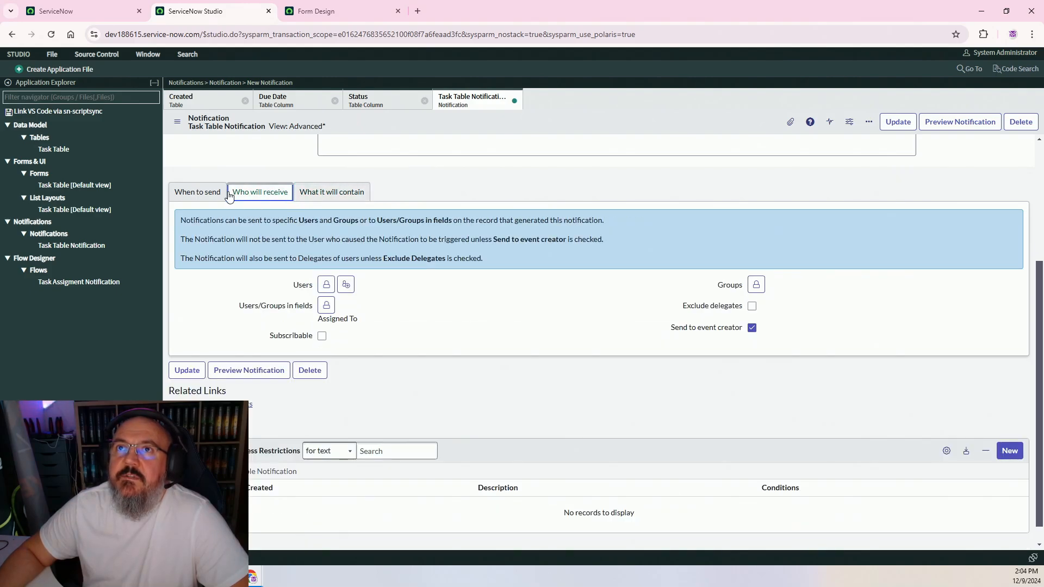
click(200, 192)
scroll(513, 312, up, 3)
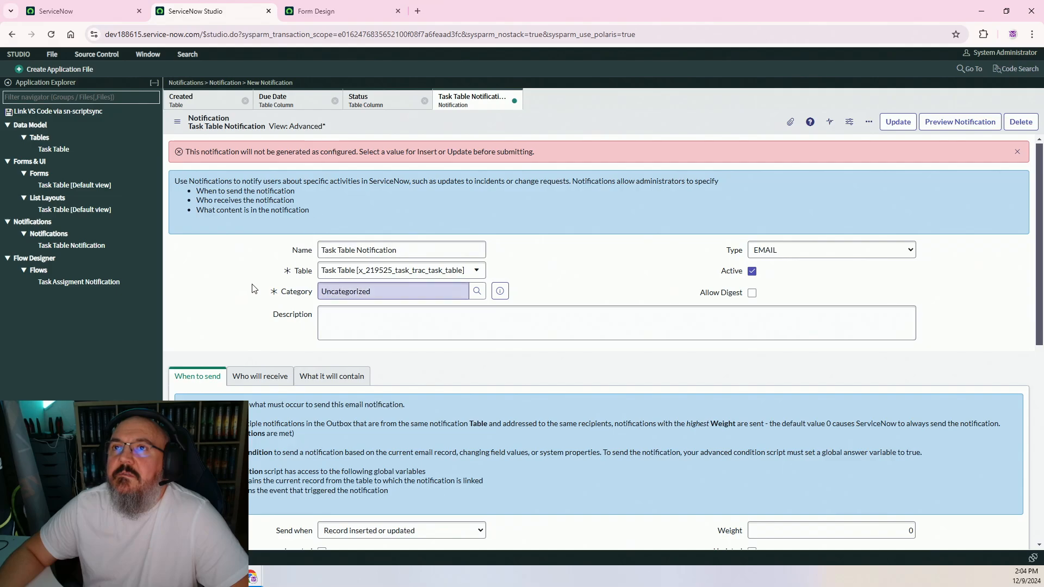
scroll(223, 288, down, 2)
scroll(222, 320, down, 1)
Reload the notification form to discard unsaved edits, then show the Task Table form layout
scroll(220, 325, up, 3)
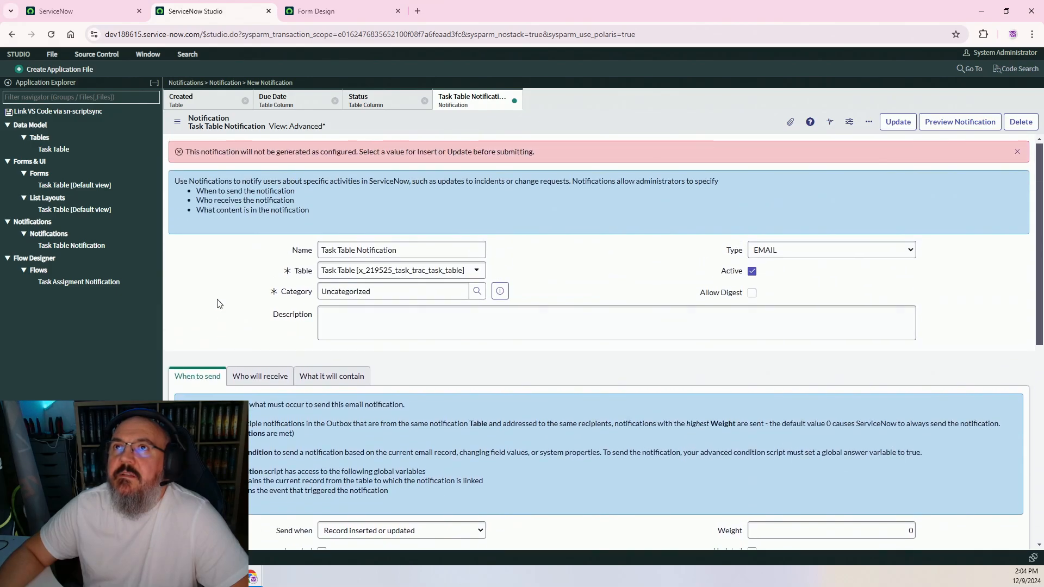
click(180, 125)
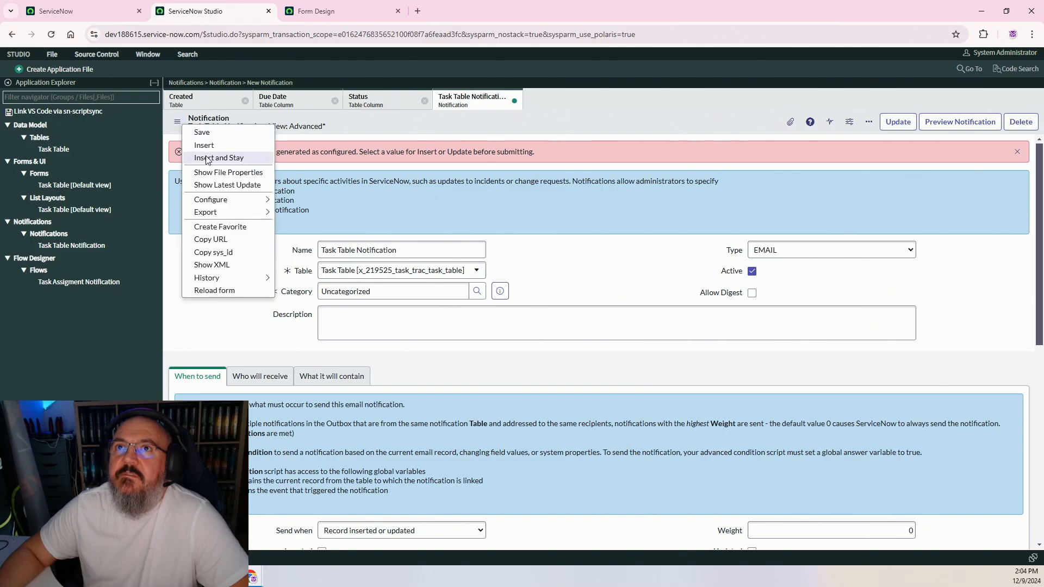
click(220, 291)
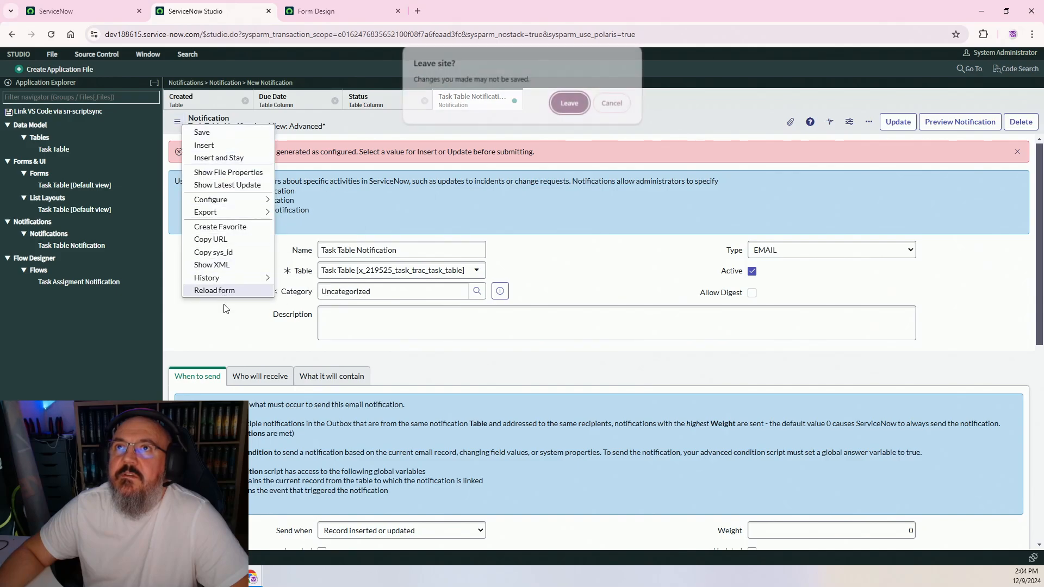
click(569, 103)
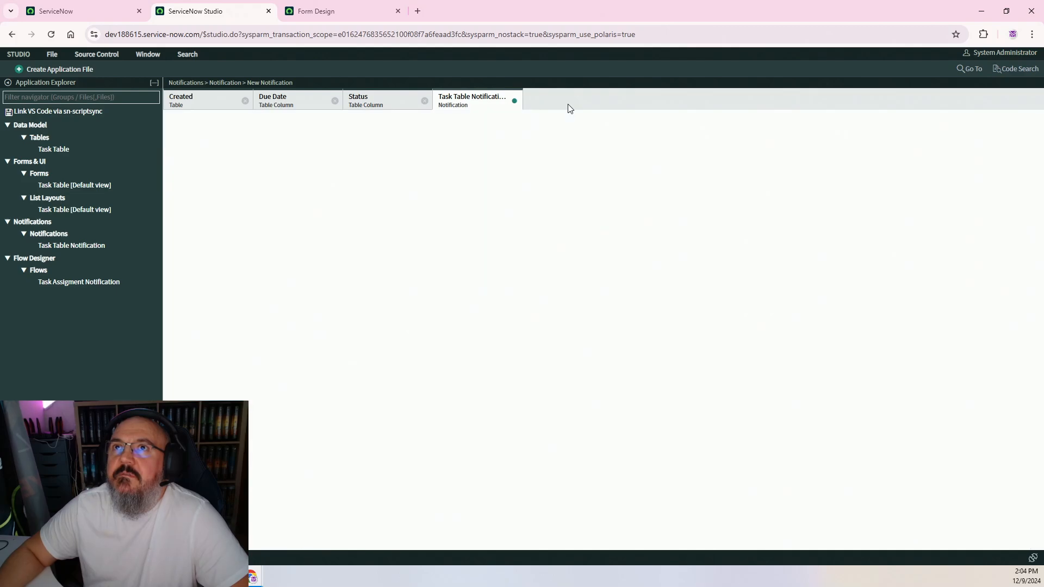
scroll(548, 216, down, 3)
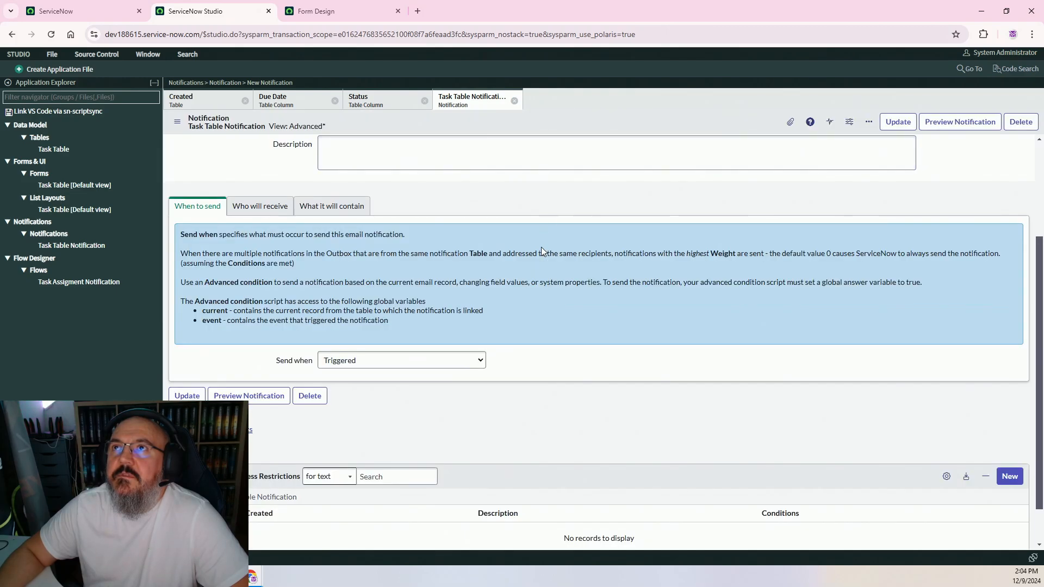
scroll(560, 251, down, 1)
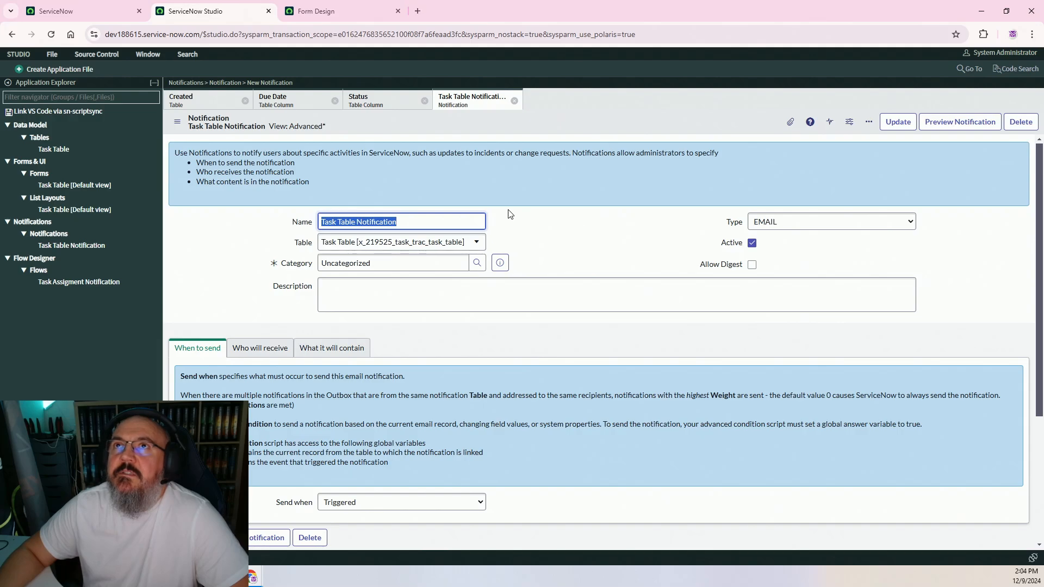
click(318, 8)
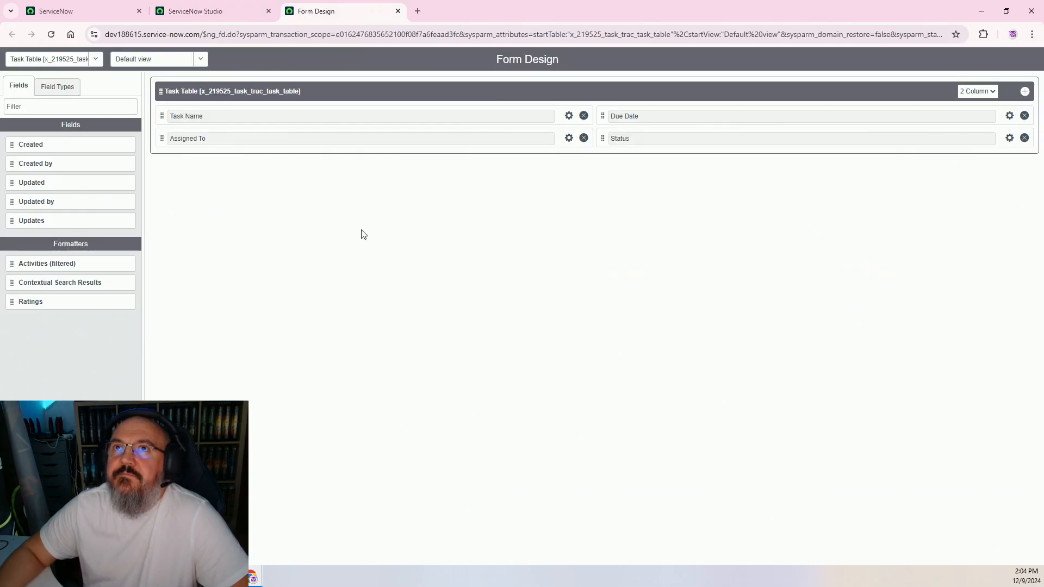
Check the Send Notification action and activate the Task Assigment Notification flow
mouse_move(254, 576)
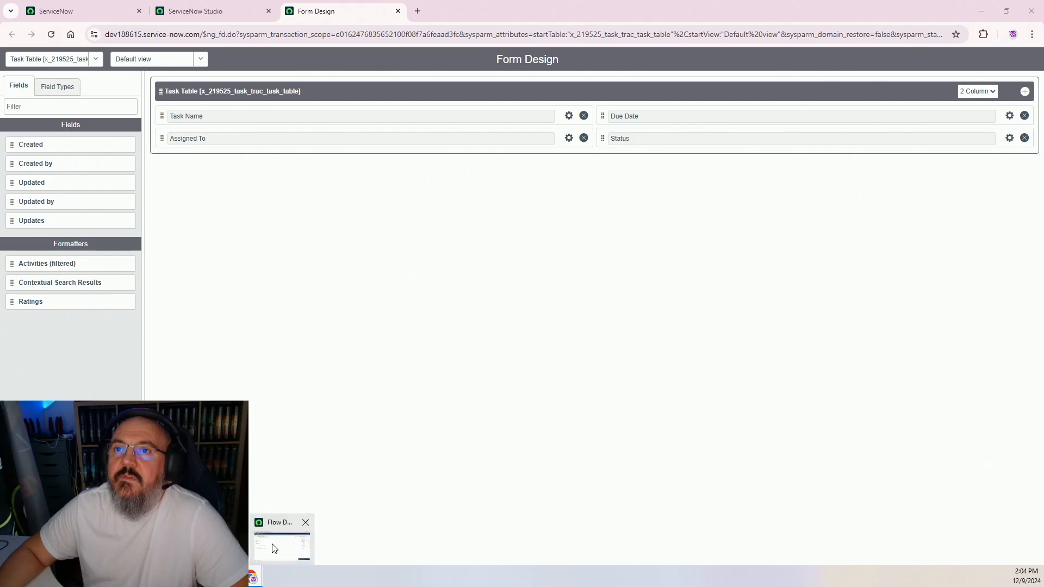
click(275, 549)
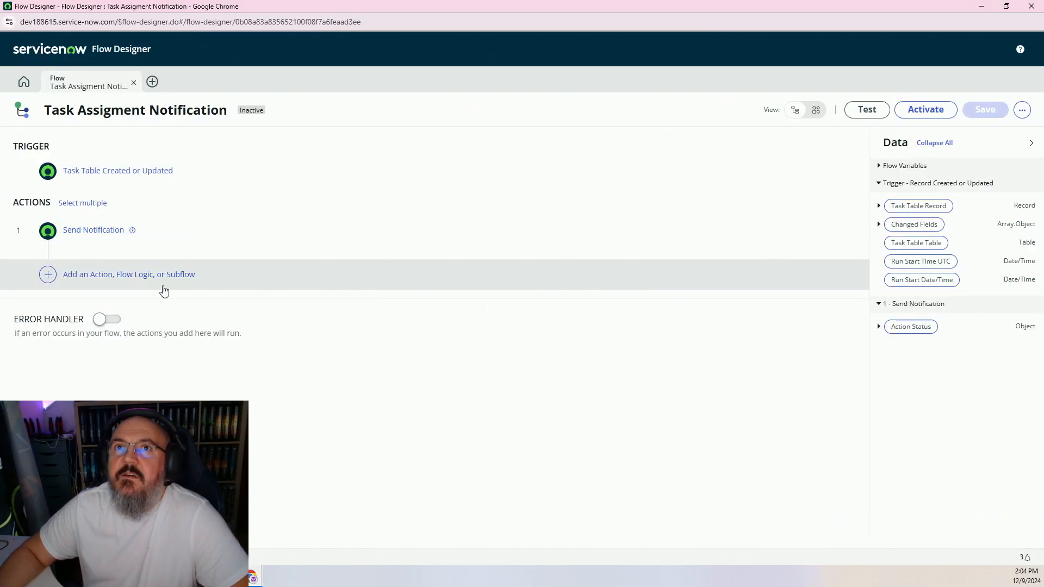
click(90, 230)
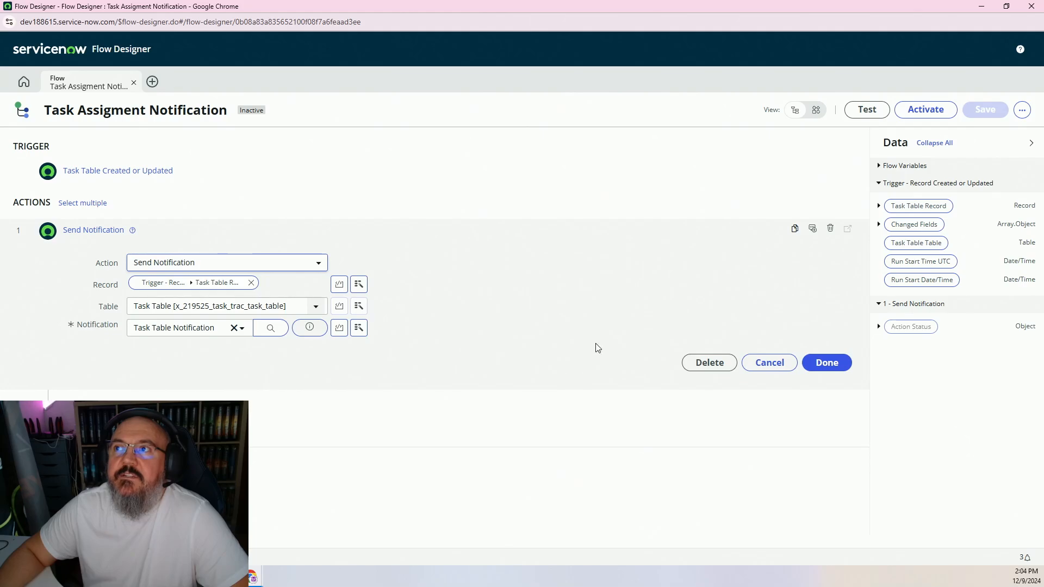
click(925, 110)
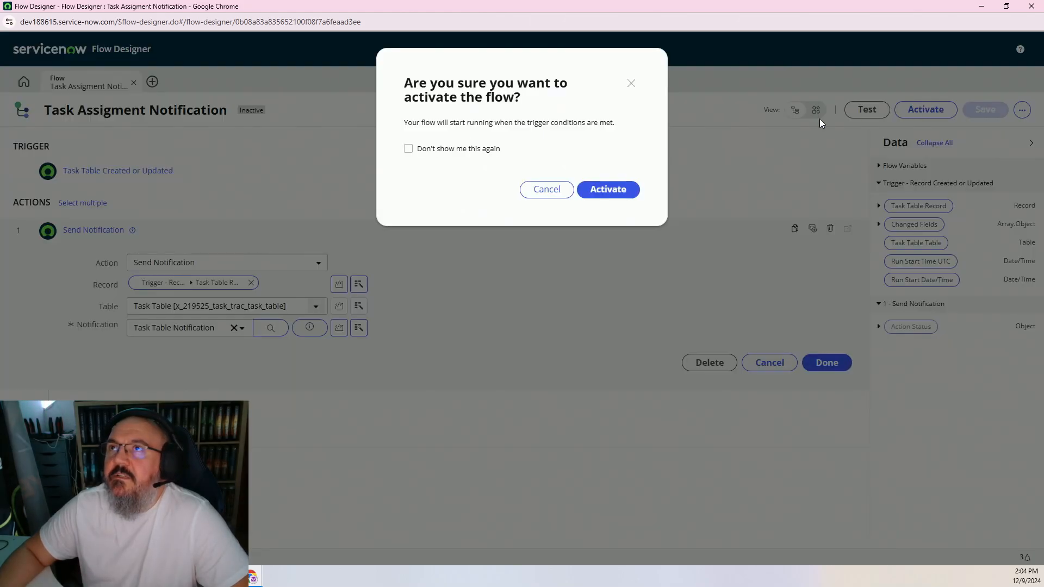
click(613, 191)
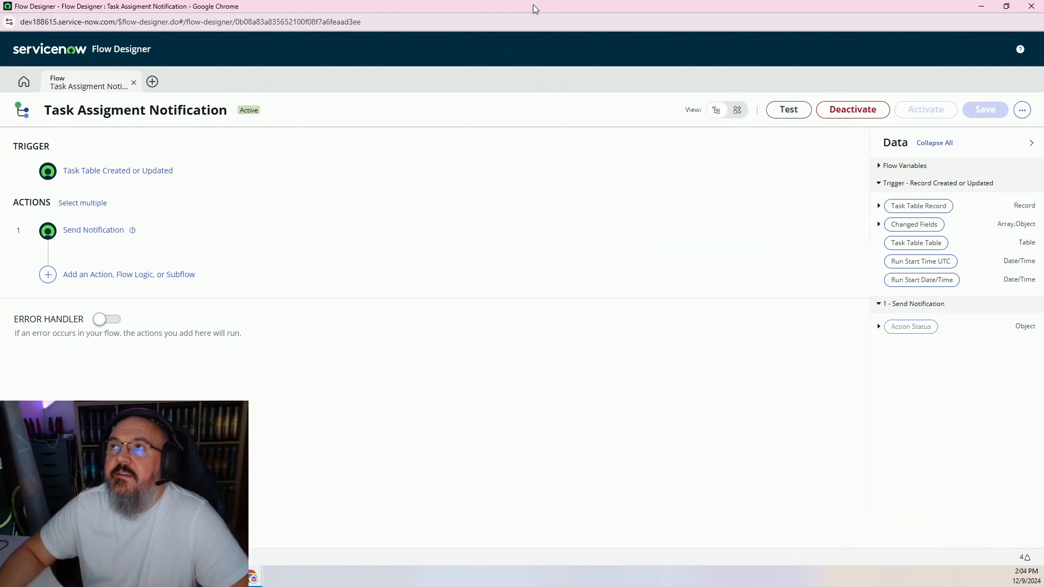
click(981, 6)
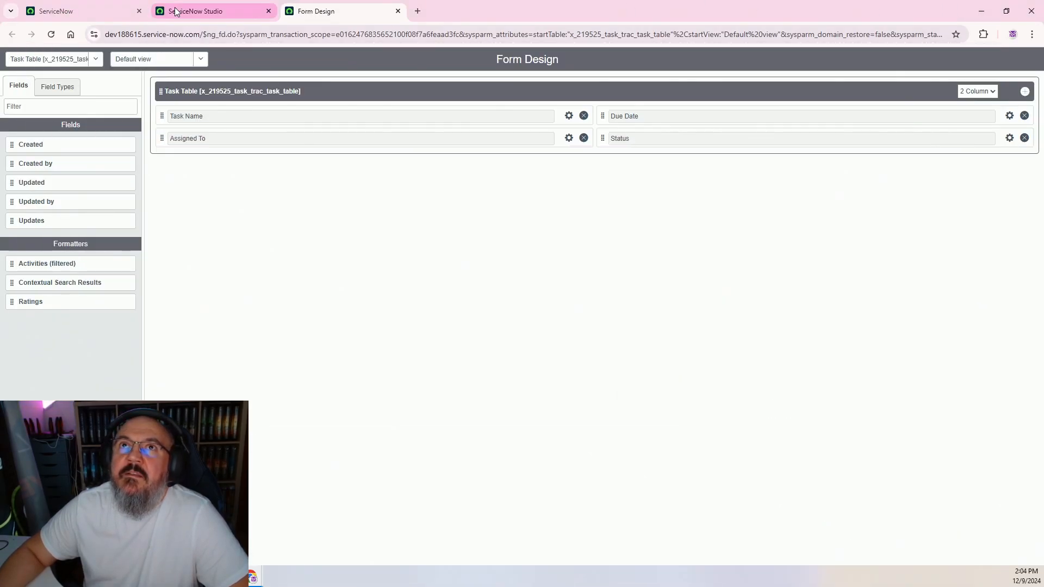
Open the Task Table definition in Studio and copy its system name
click(176, 11)
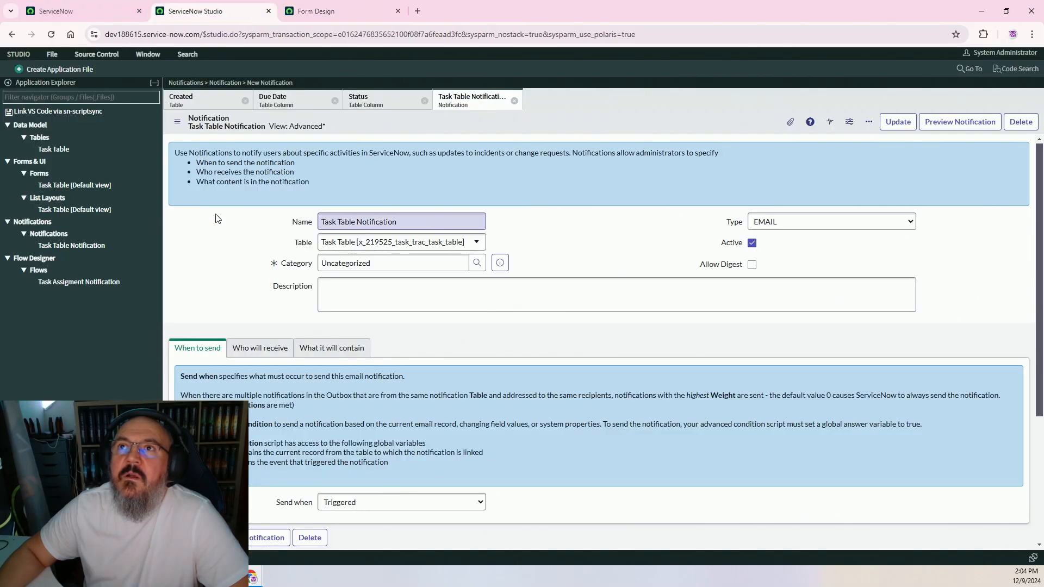
click(186, 102)
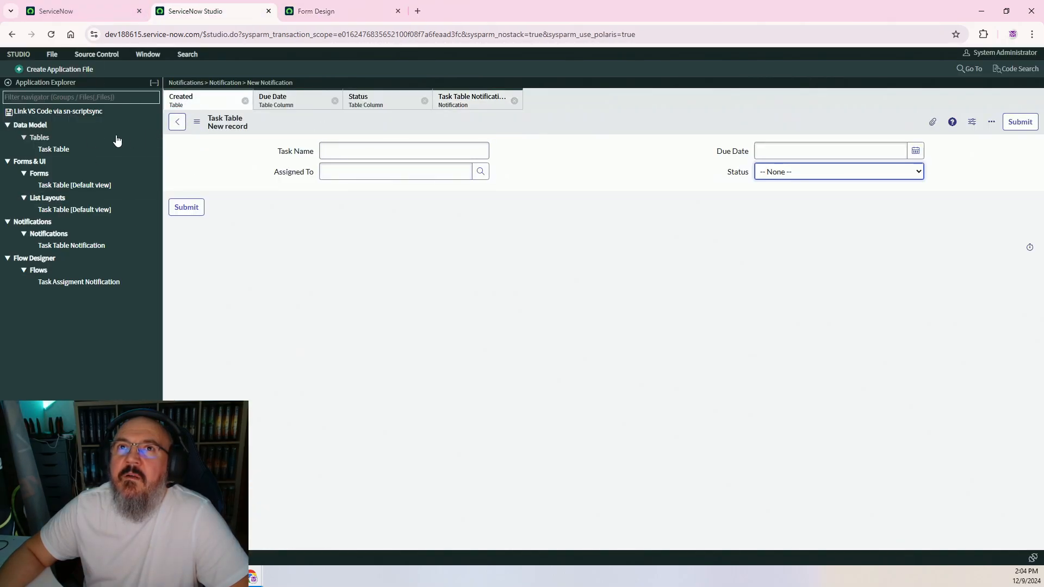
click(77, 150)
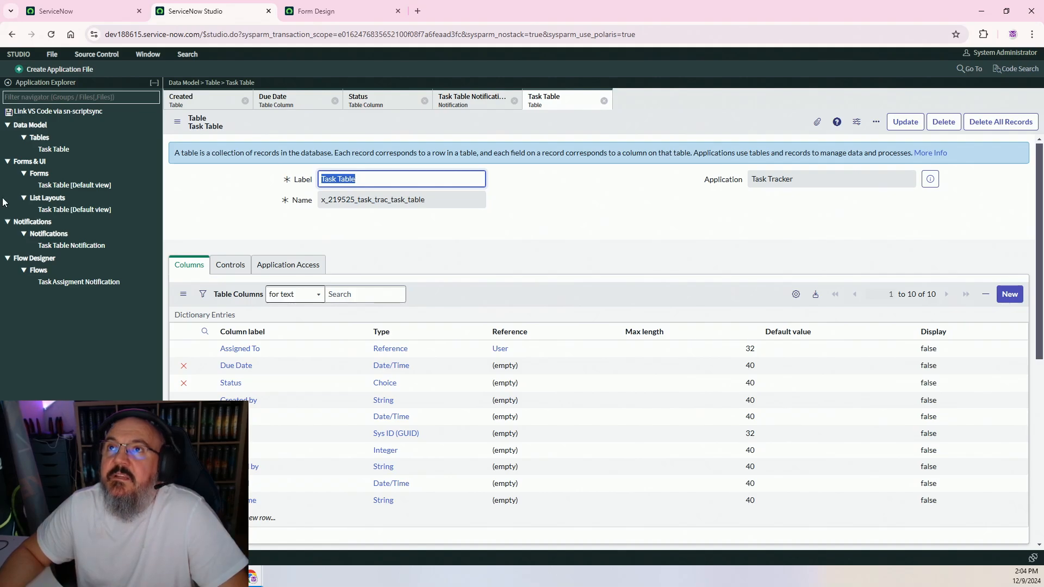
key(Tab)
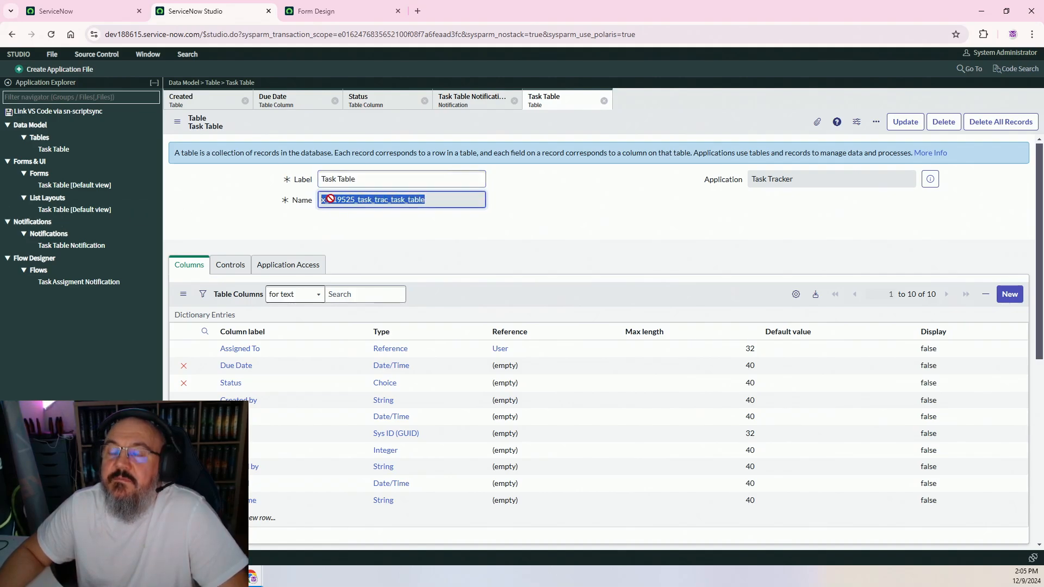
Open the task table's list by filtering the navigator for '<name>.list', and start a new record
click(98, 10)
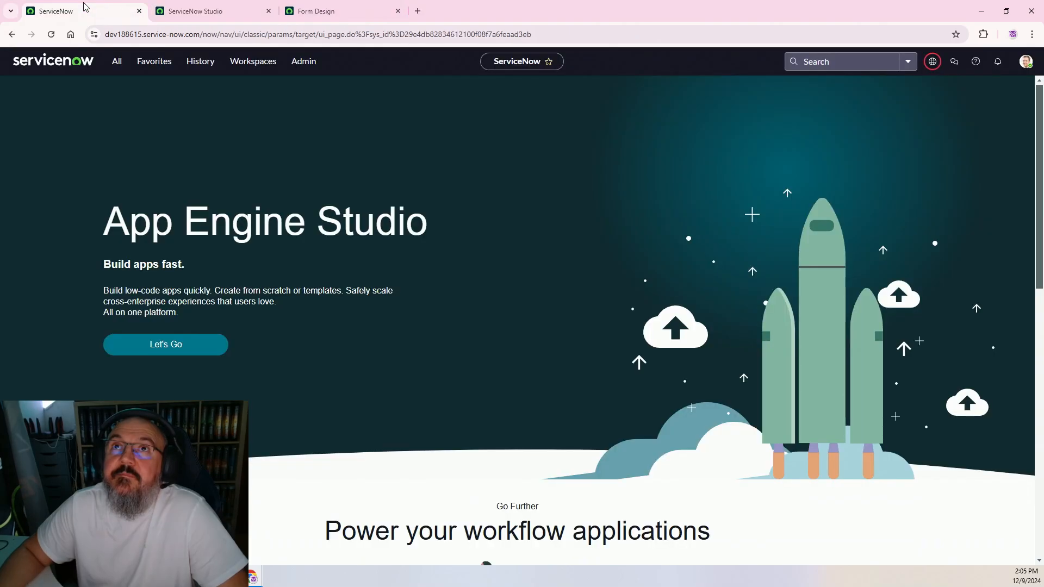
click(117, 61)
click(159, 90)
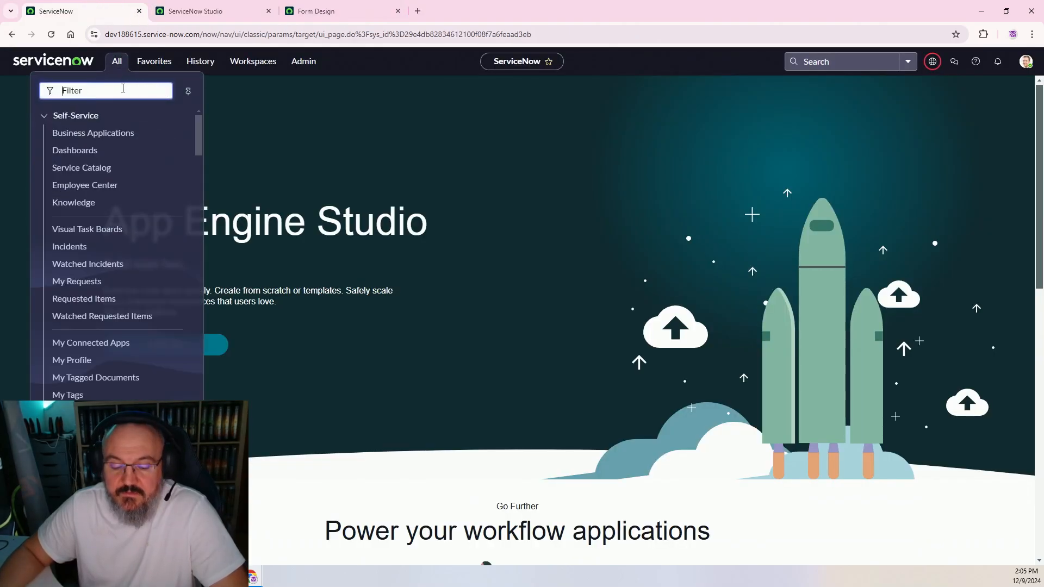
key(ctrl+v)
text(.list)
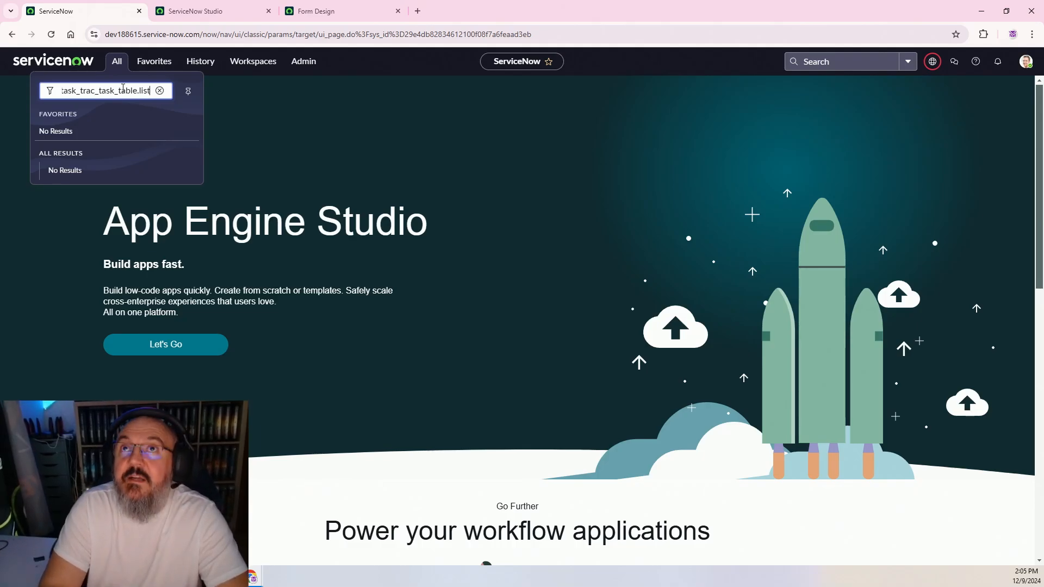
key(Return)
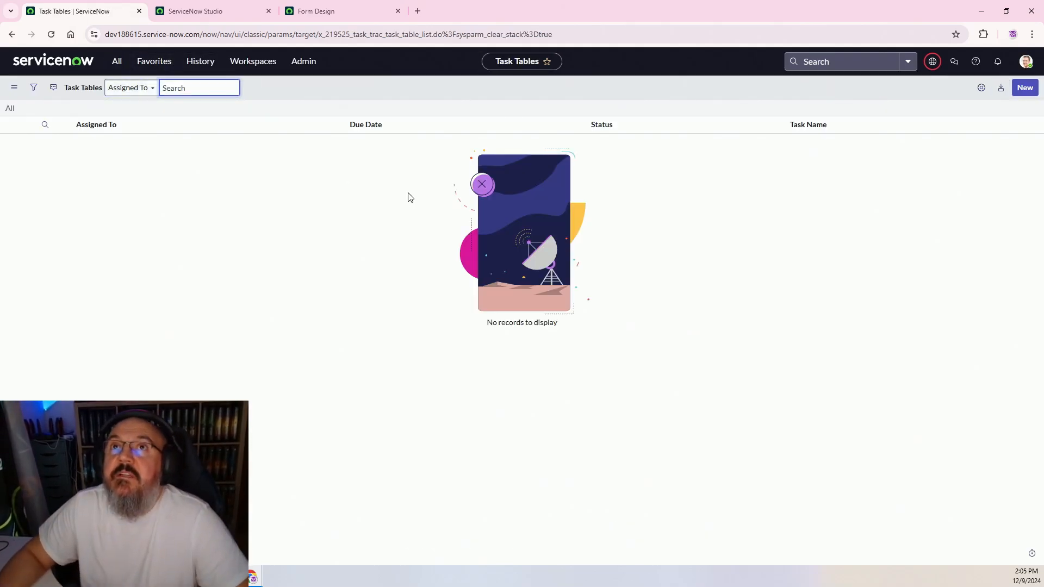
click(1025, 88)
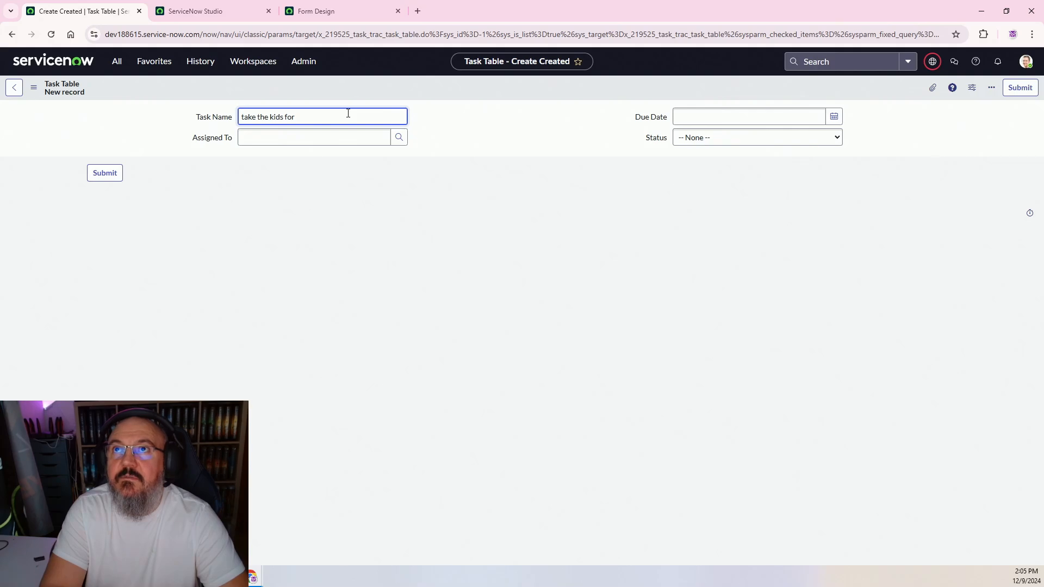
Submit task 'take the kids from the kindergarten', assigned to a user, due Dec 10, status Open
text(the )
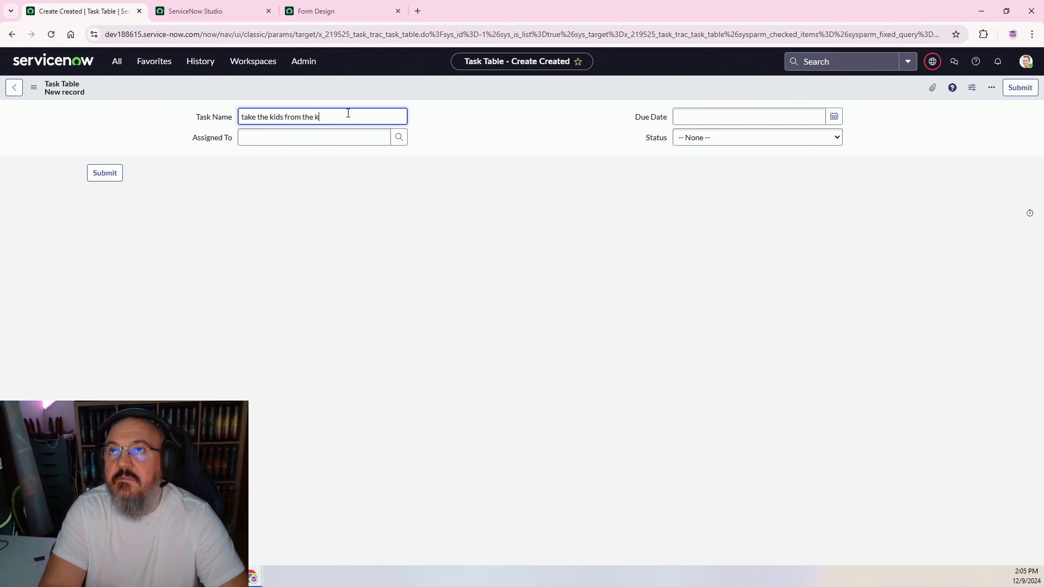
text(kindergarte)
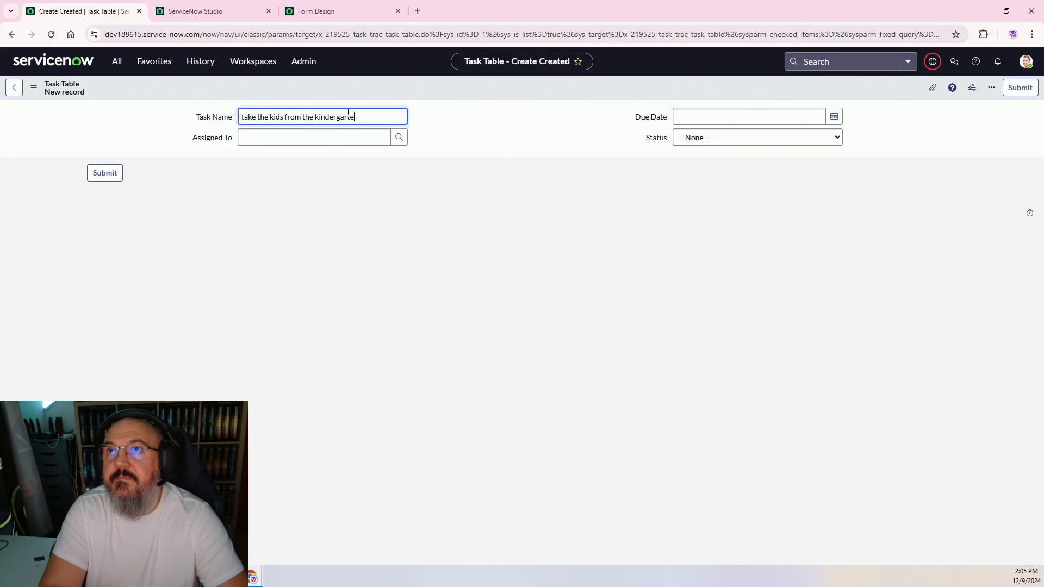
text(n)
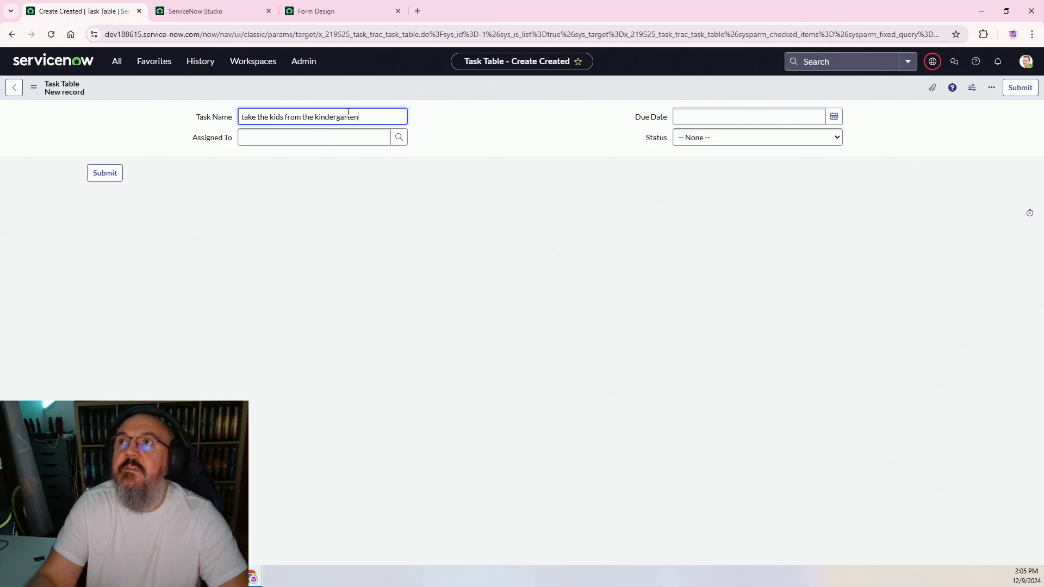
click(398, 137)
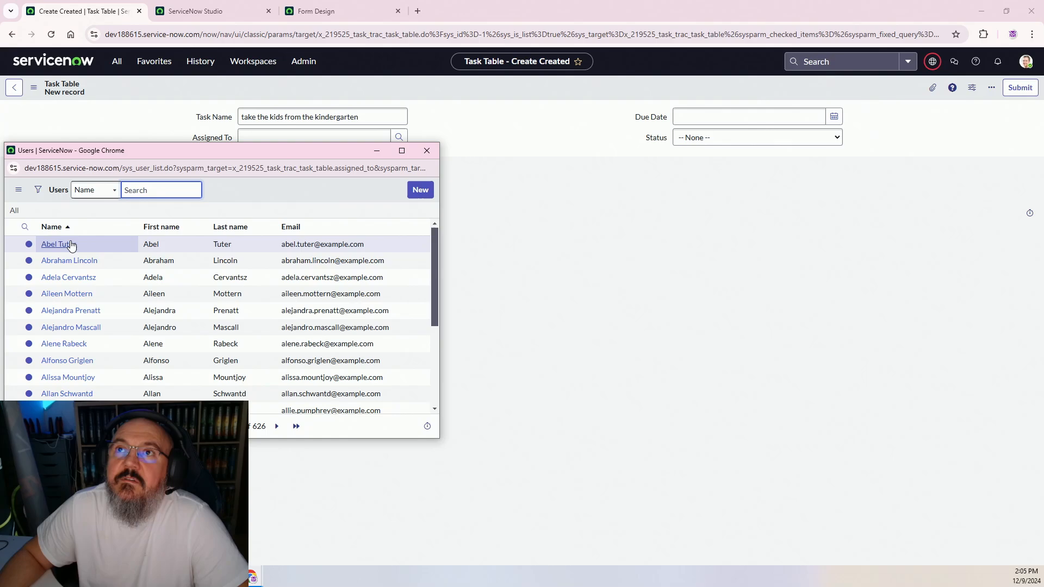
click(58, 244)
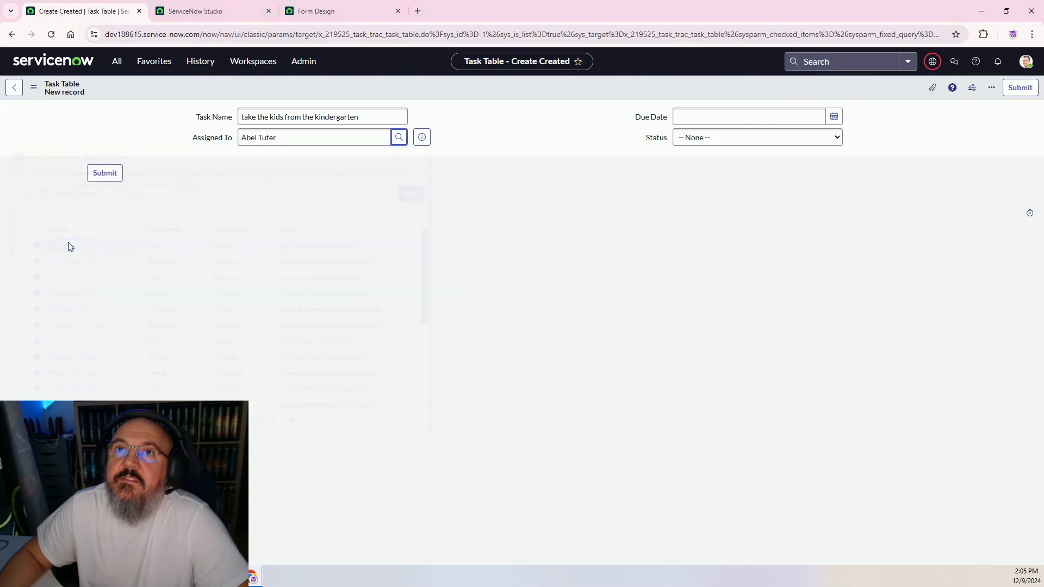
click(834, 117)
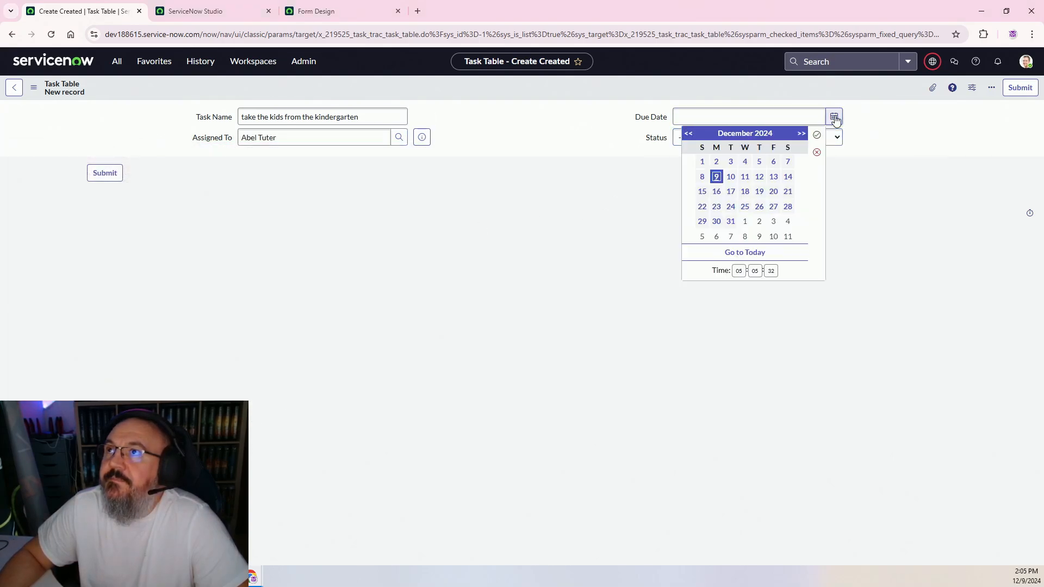
click(730, 176)
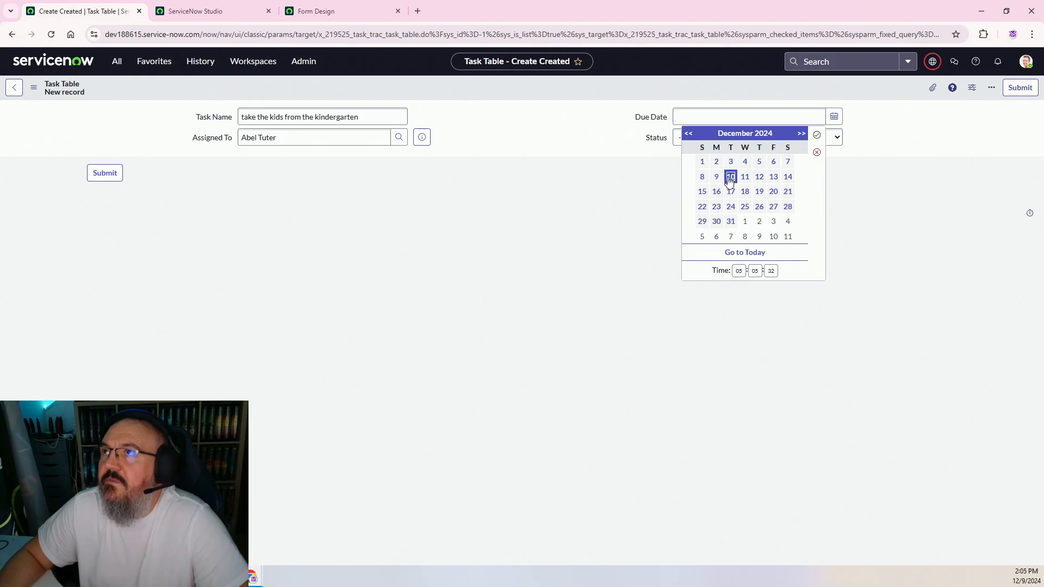
click(816, 134)
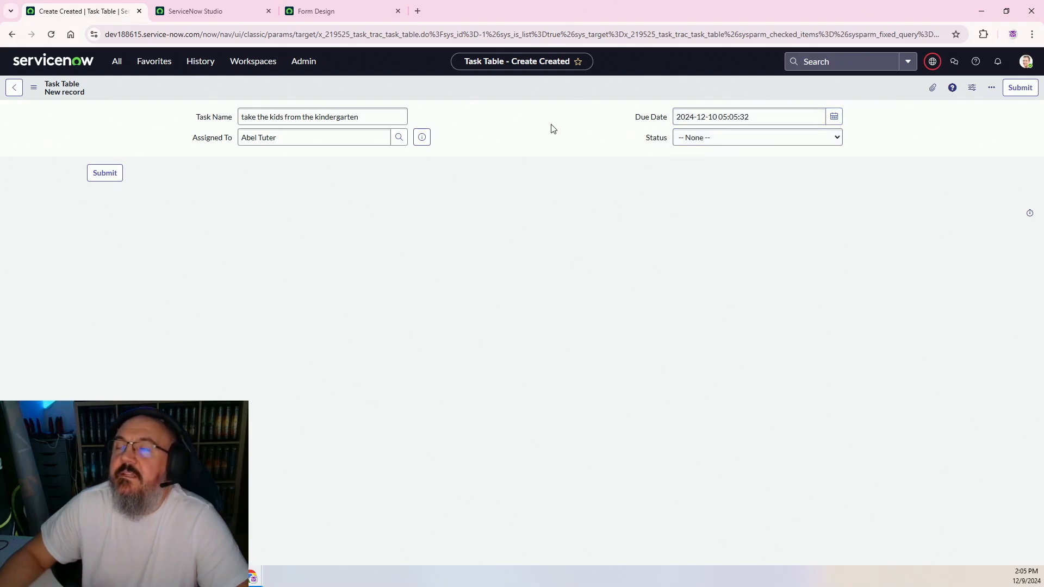
click(735, 141)
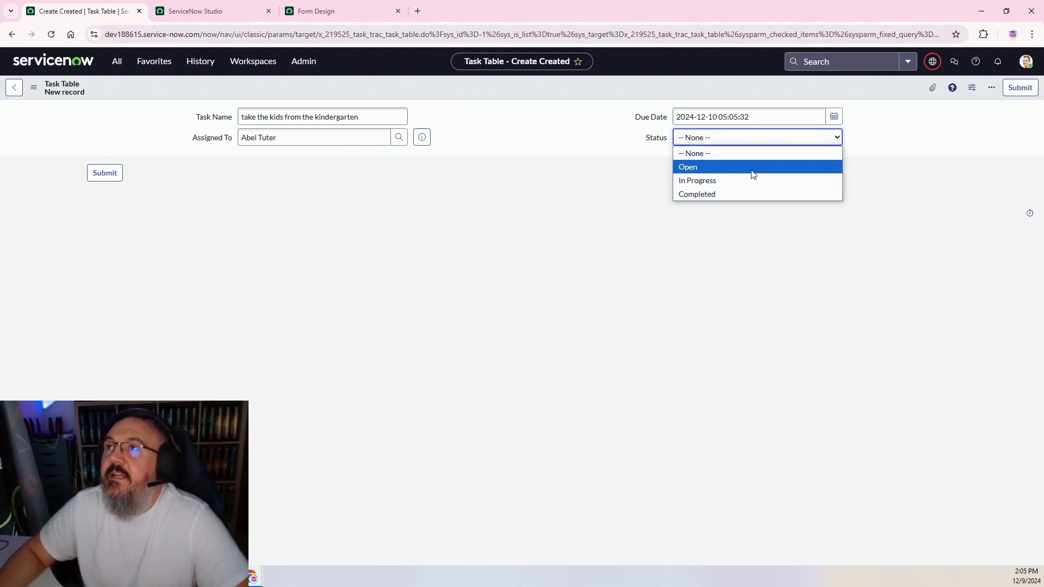
click(729, 171)
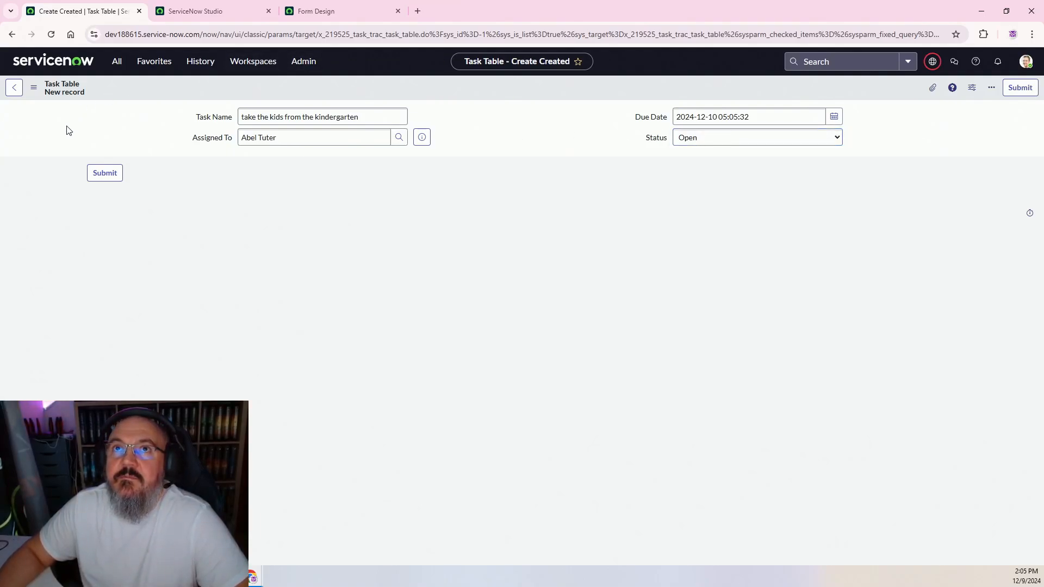
click(104, 173)
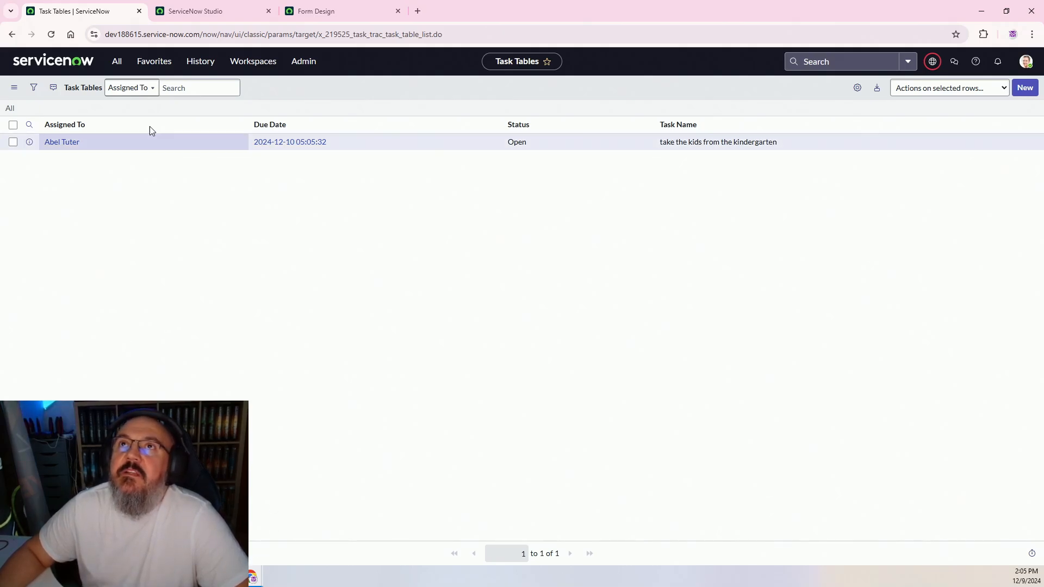
Open System Logs > Emails by filtering the navigator for 'email'
click(197, 16)
click(74, 11)
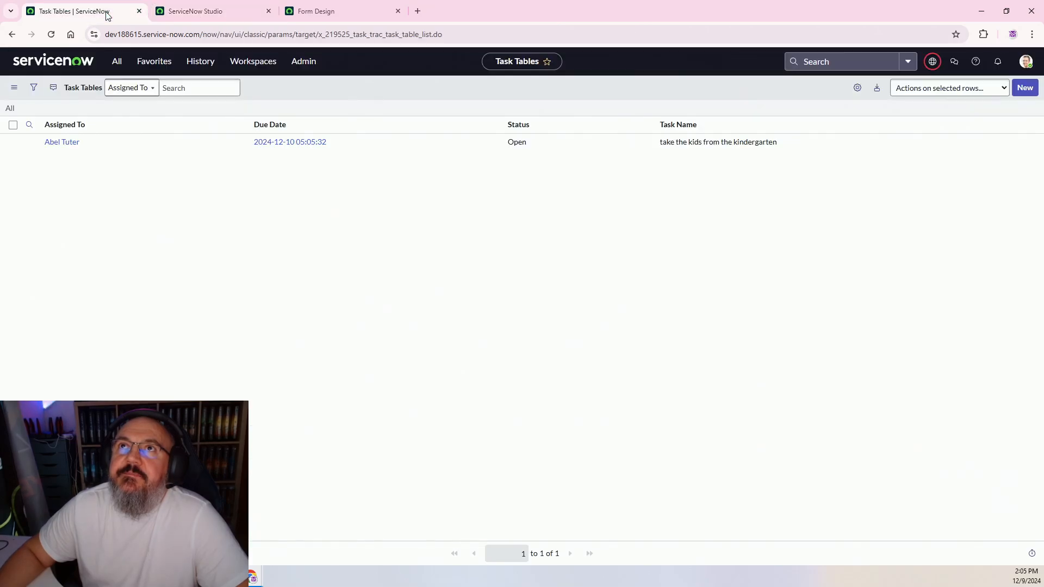
click(116, 62)
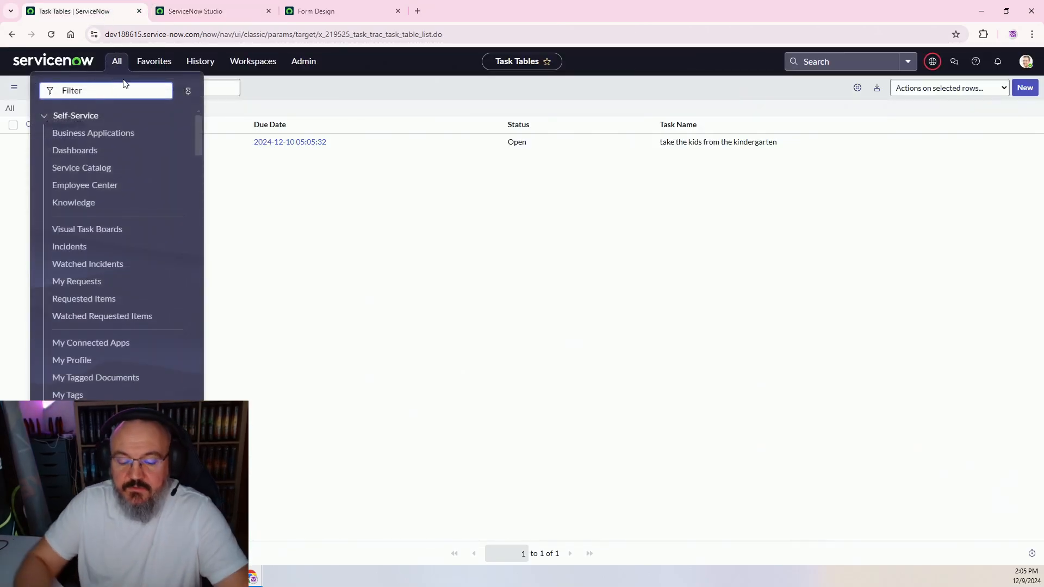
text(email)
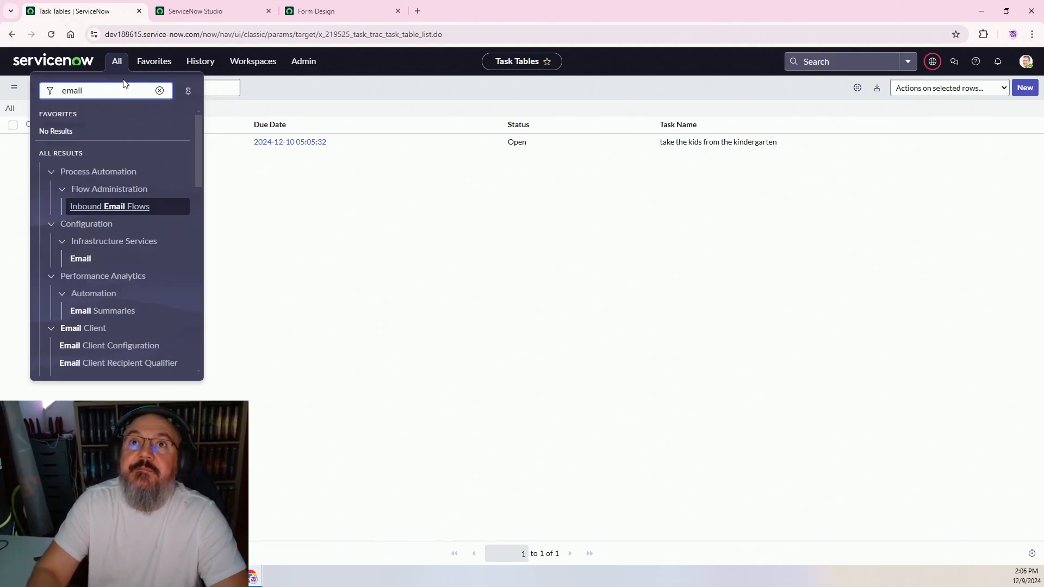
scroll(134, 263, down, 6)
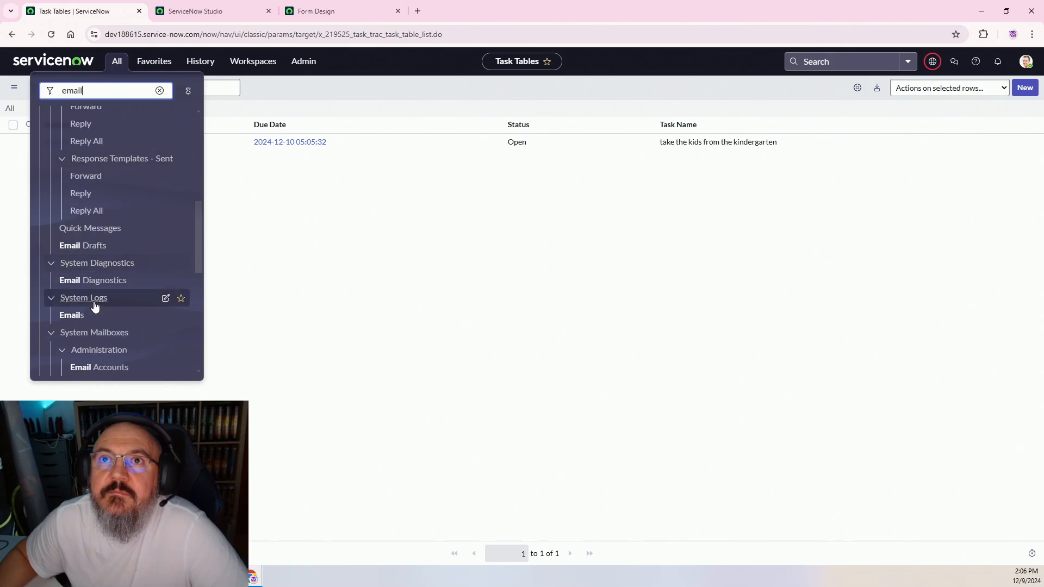
click(73, 315)
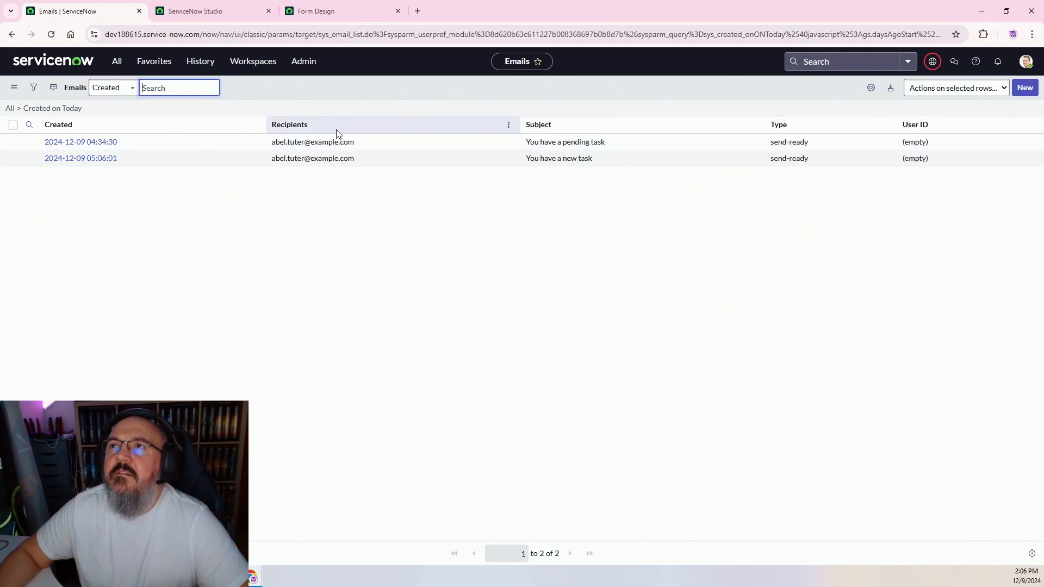
Open the 05:06:01 'You have a new task' email and preview its body
click(90, 162)
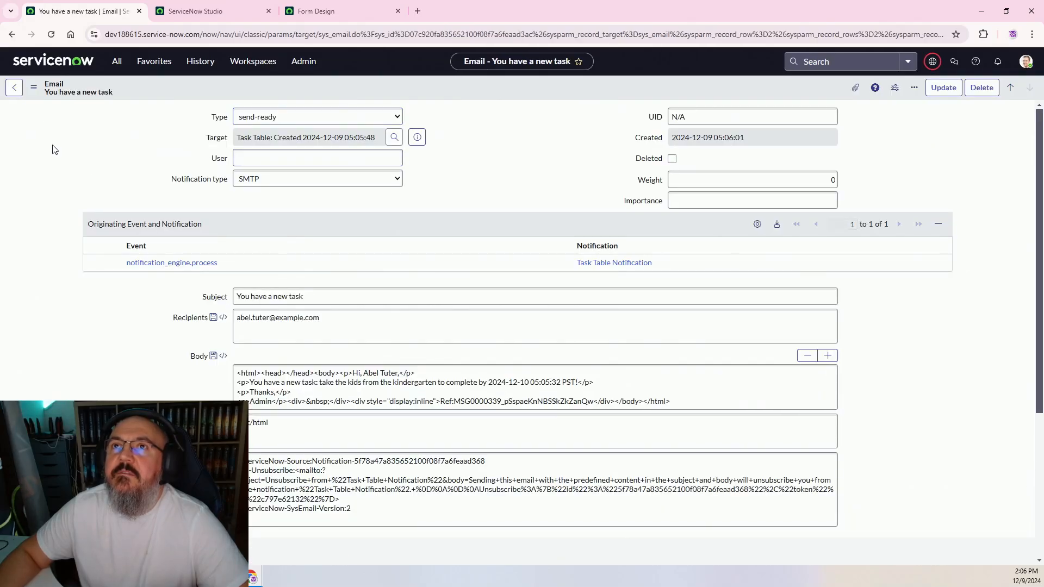
scroll(53, 149, down, 4)
click(111, 370)
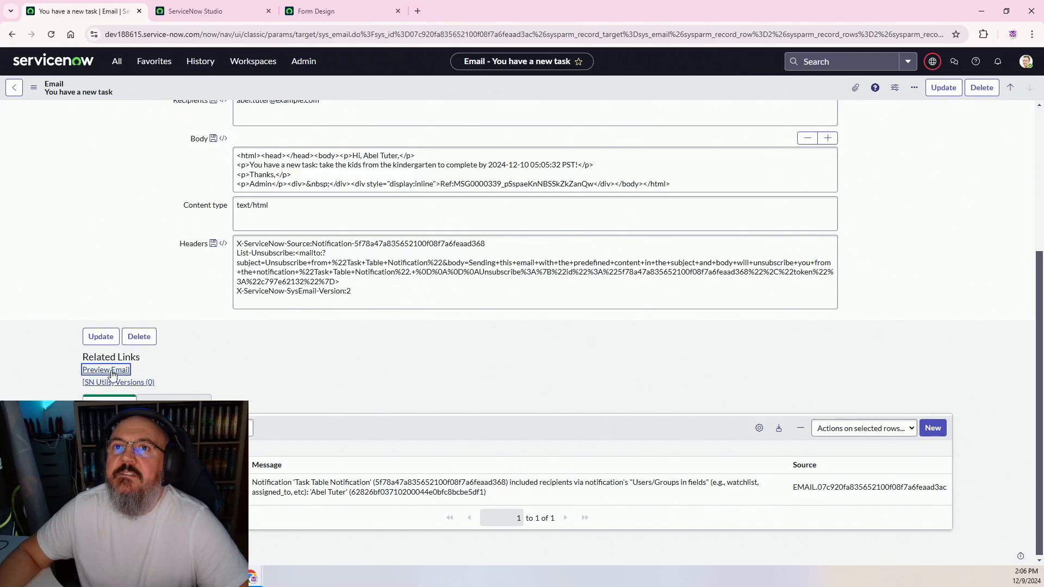